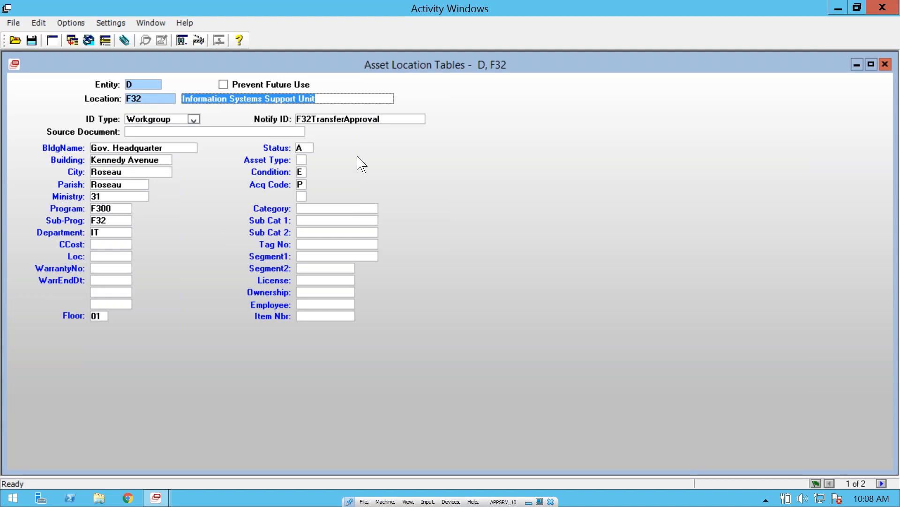
Step: Review the Status, Condition and Acq Code defaults of location F32, and close the location table
{"action": "left_click", "coordinate": [299, 148]}
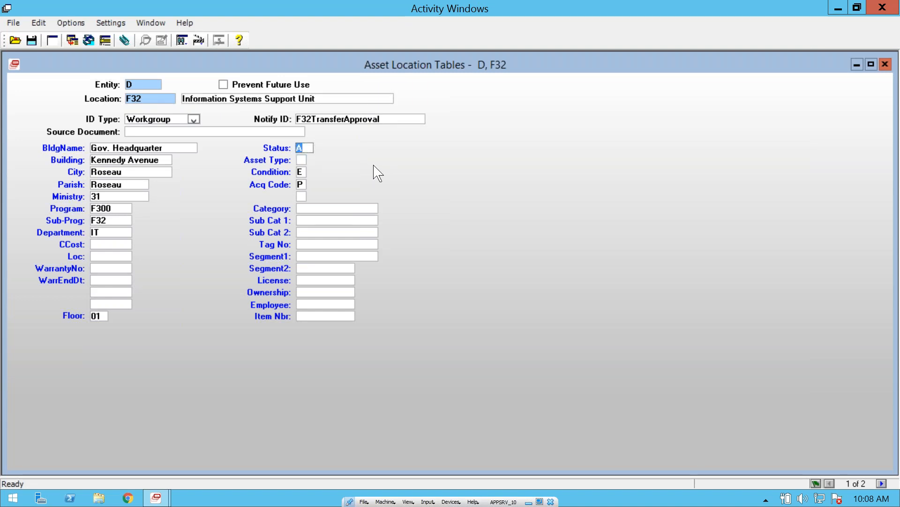
{"action": "left_click", "coordinate": [301, 172]}
{"action": "left_click", "coordinate": [301, 184]}
{"action": "left_click", "coordinate": [885, 65]}
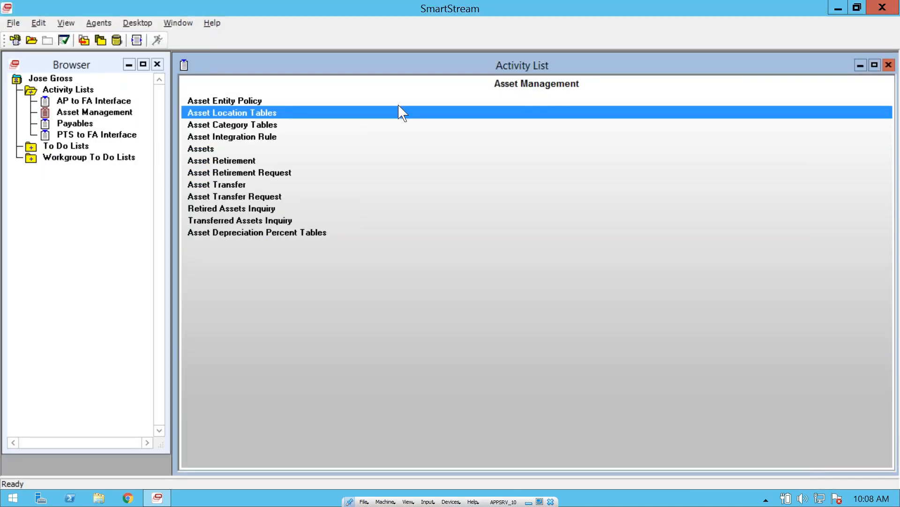
Step: Open Asset Category Tables from the Asset Management activities and set the entity to D
{"action": "left_click", "coordinate": [237, 125]}
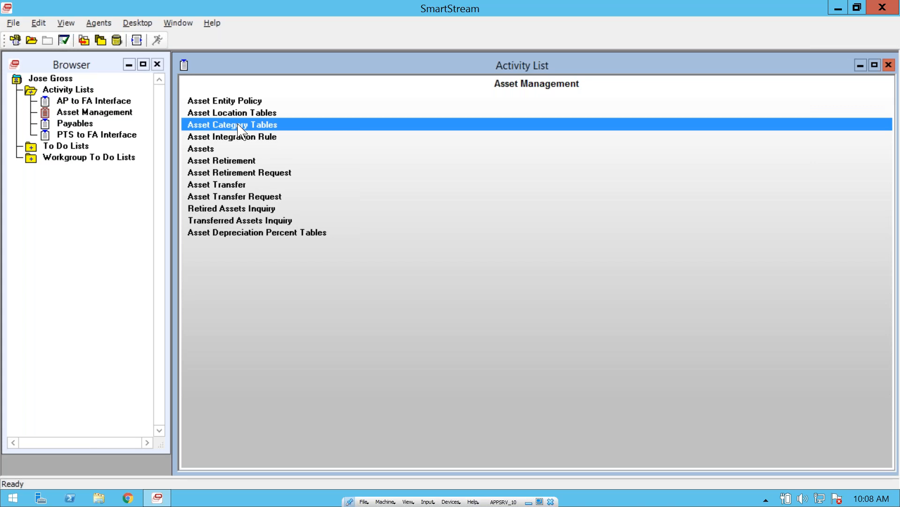
{"action": "double_click", "coordinate": [238, 125]}
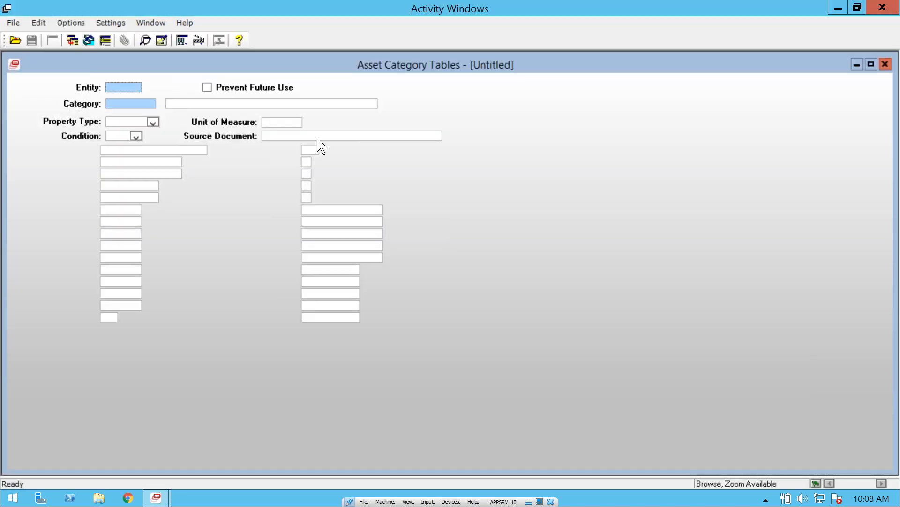
{"action": "type", "text": "D"}
{"action": "key", "text": "Tab"}
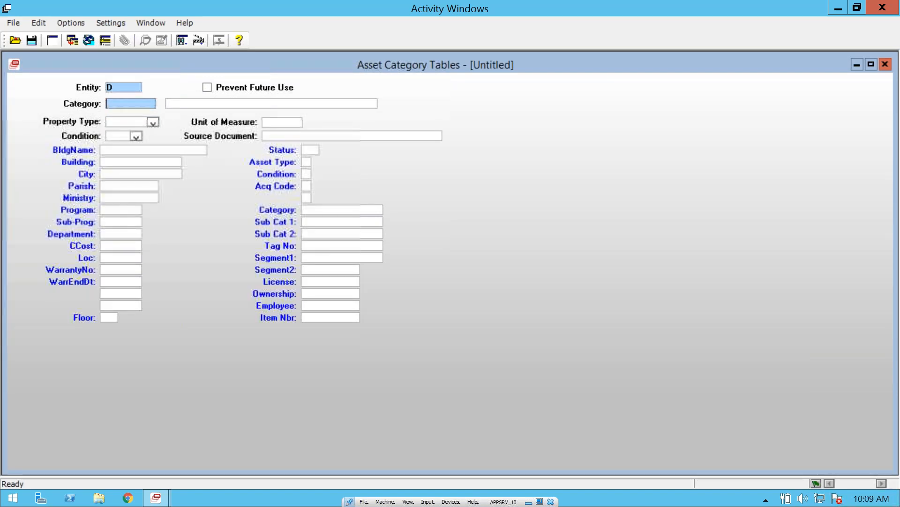
Step: List the category tables of entity D, browse the available categories, and open COMP
{"action": "left_click", "coordinate": [19, 42]}
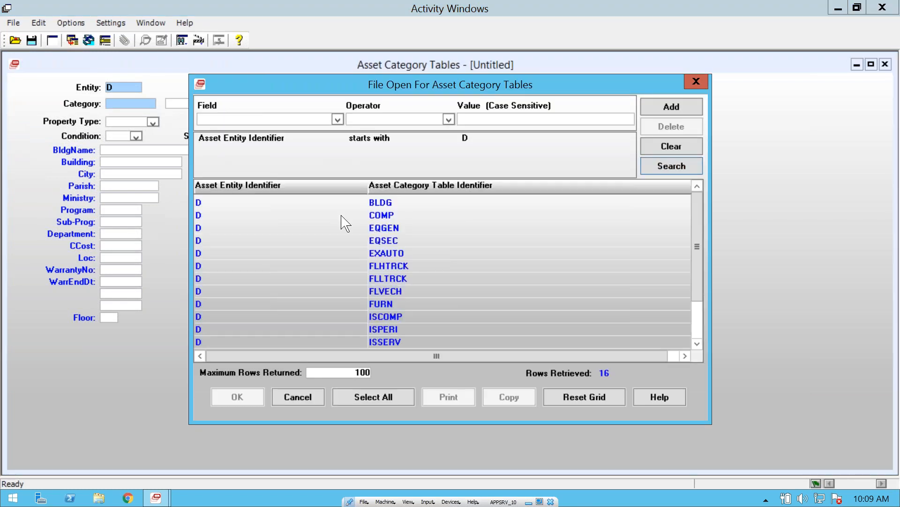
{"action": "left_click", "coordinate": [407, 203]}
{"action": "left_click", "coordinate": [391, 215]}
{"action": "left_click", "coordinate": [401, 228]}
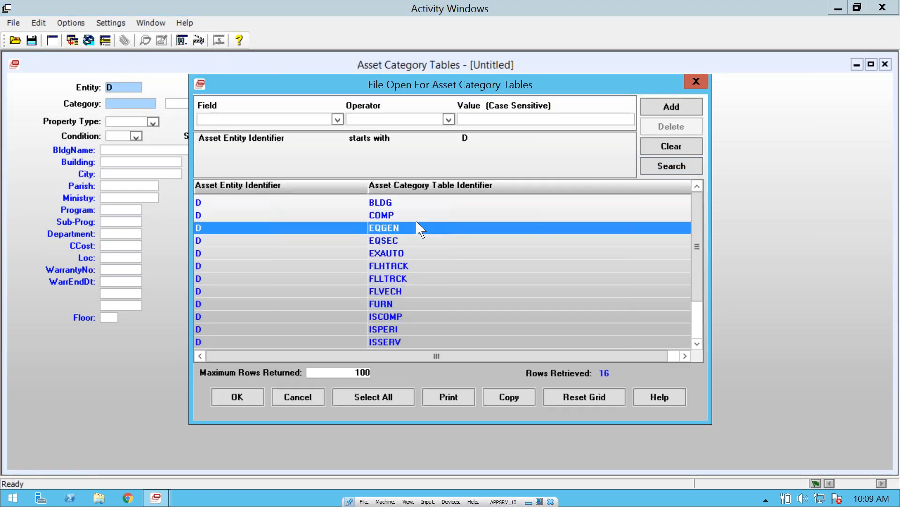
{"action": "left_click", "coordinate": [404, 240]}
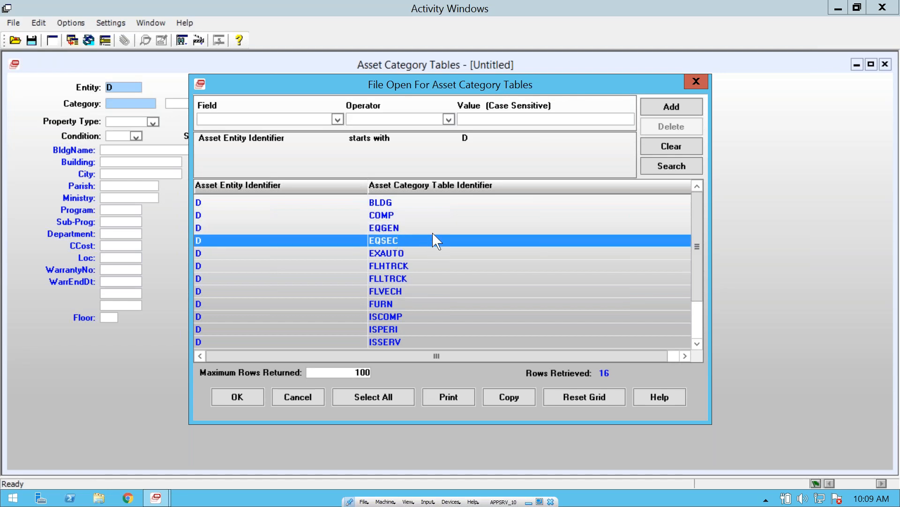
{"action": "left_click", "coordinate": [396, 254]}
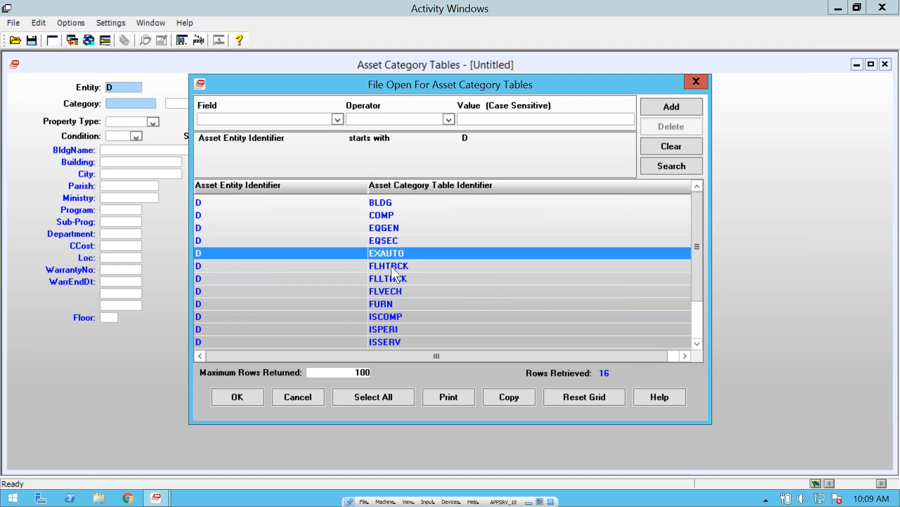
{"action": "double_click", "coordinate": [377, 216]}
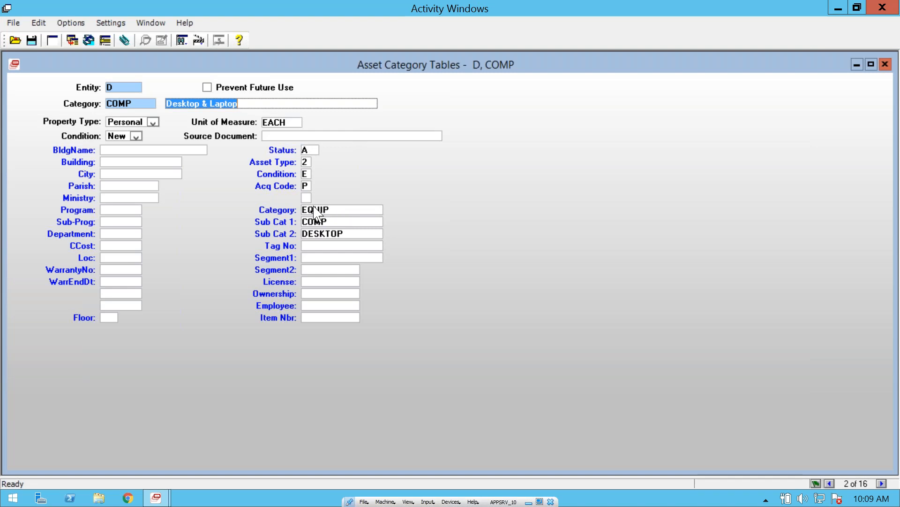
Step: Review the Category, Sub Cat 1 and Sub Cat 2 defaults of the COMP category
{"action": "left_click", "coordinate": [338, 210]}
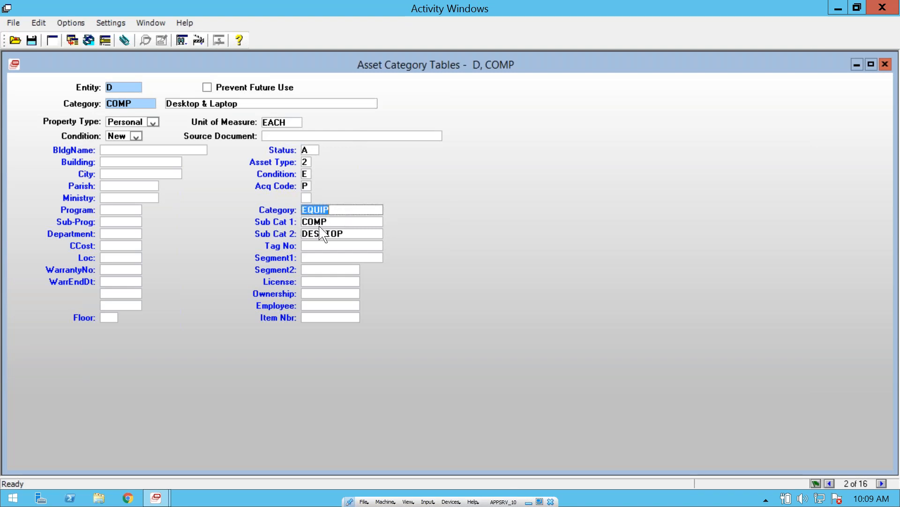
{"action": "left_click", "coordinate": [347, 226]}
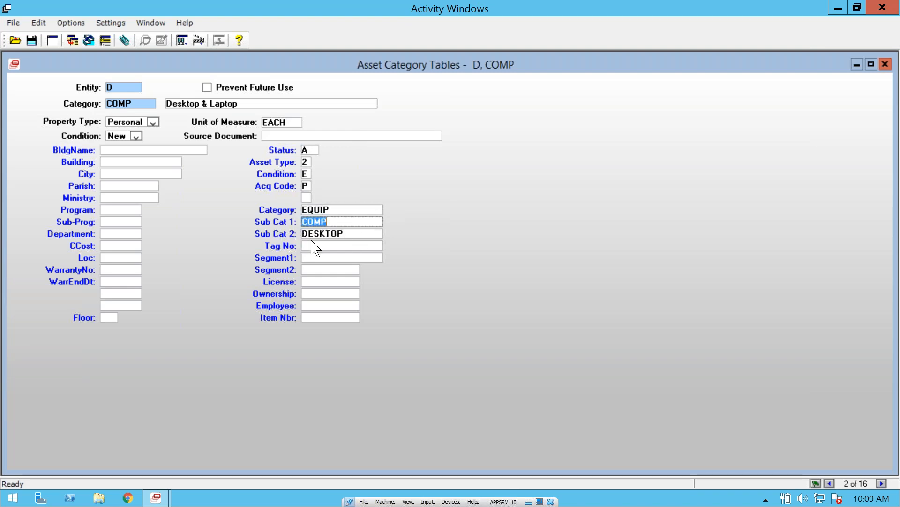
{"action": "left_click", "coordinate": [324, 232]}
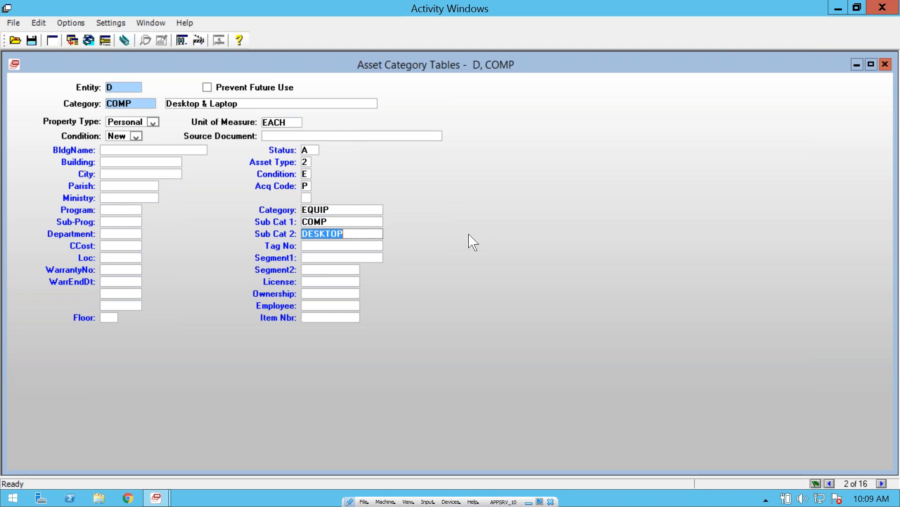
Step: View the COMP category's book information, check its Estimated Life, and return to the basic information
{"action": "right_click", "coordinate": [441, 159]}
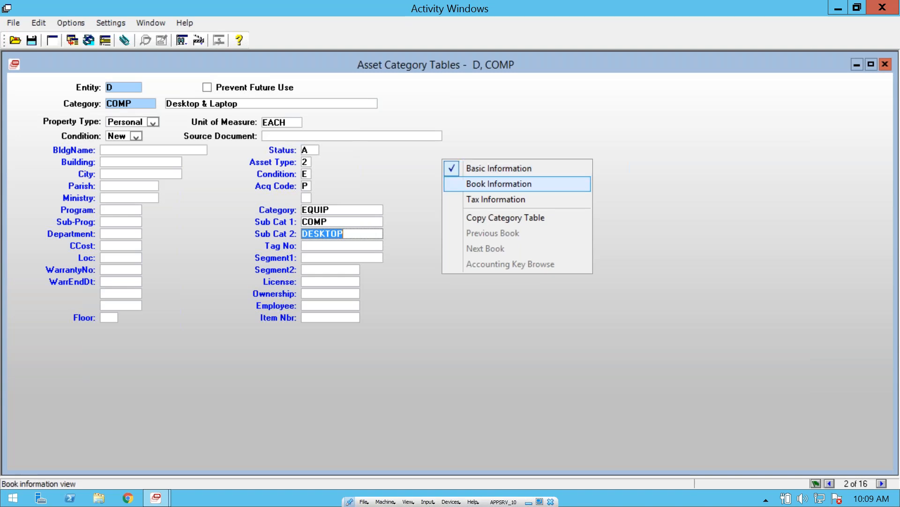
{"action": "left_click", "coordinate": [499, 183]}
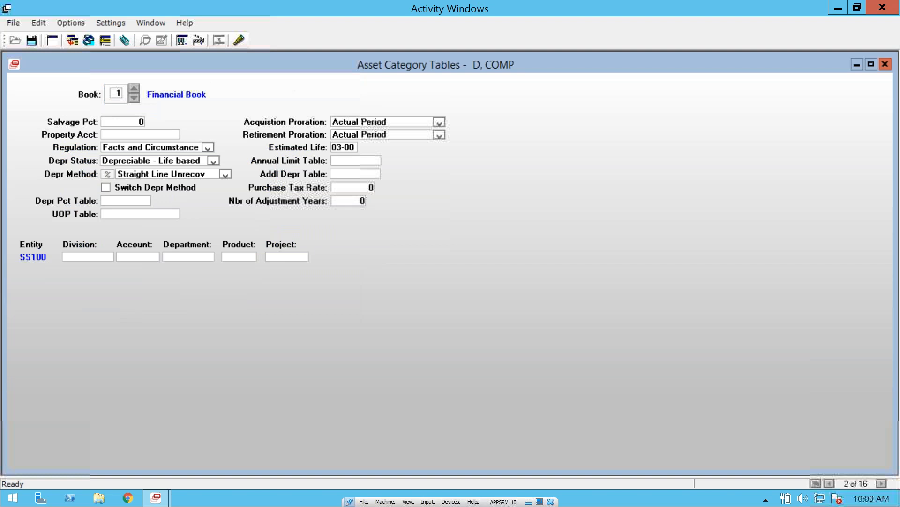
{"action": "left_click", "coordinate": [338, 147]}
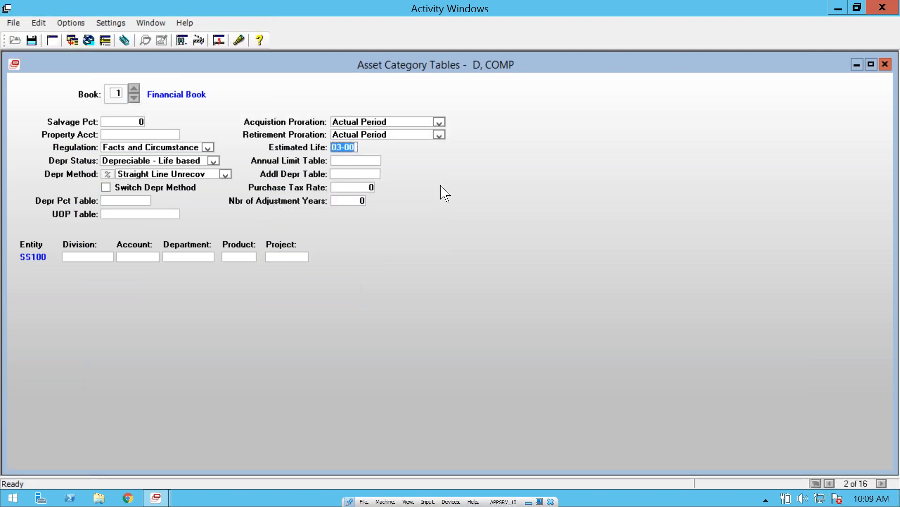
{"action": "right_click", "coordinate": [406, 193]}
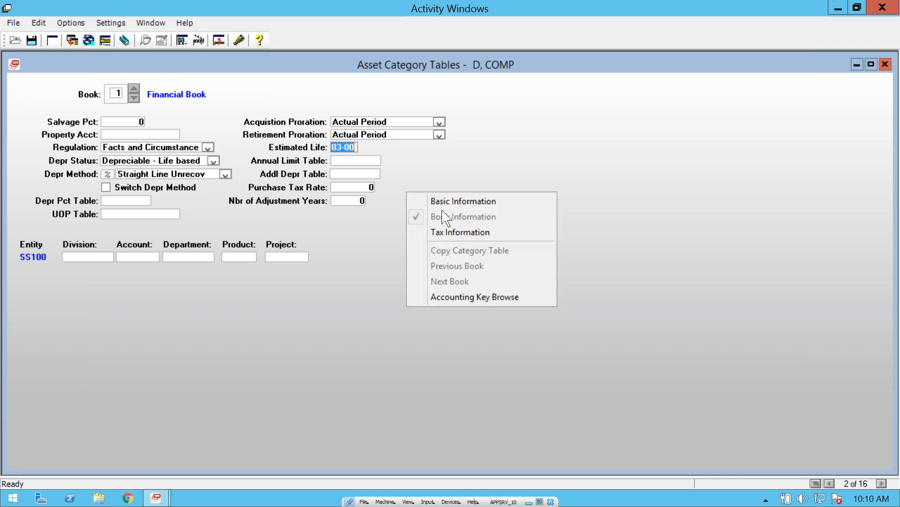
{"action": "left_click", "coordinate": [466, 201]}
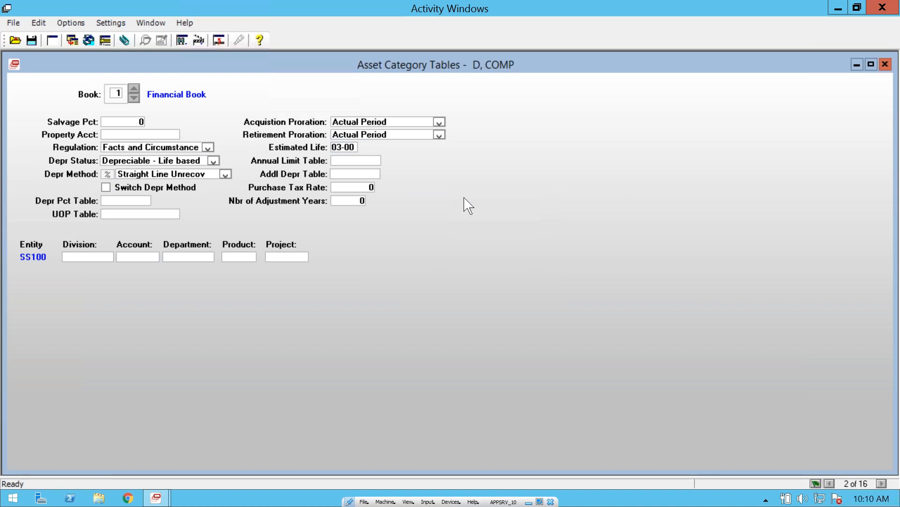
Step: Reopen the COMP category's book information to recheck the Estimated Life, and go back to the basic information view
{"action": "right_click", "coordinate": [444, 179]}
{"action": "left_click", "coordinate": [483, 200]}
{"action": "left_click", "coordinate": [348, 147]}
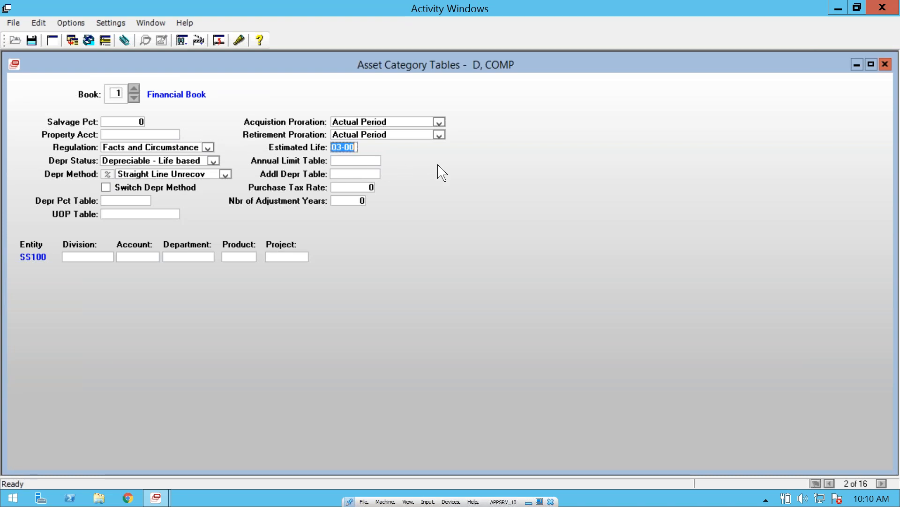
{"action": "right_click", "coordinate": [474, 178]}
{"action": "left_click", "coordinate": [523, 186]}
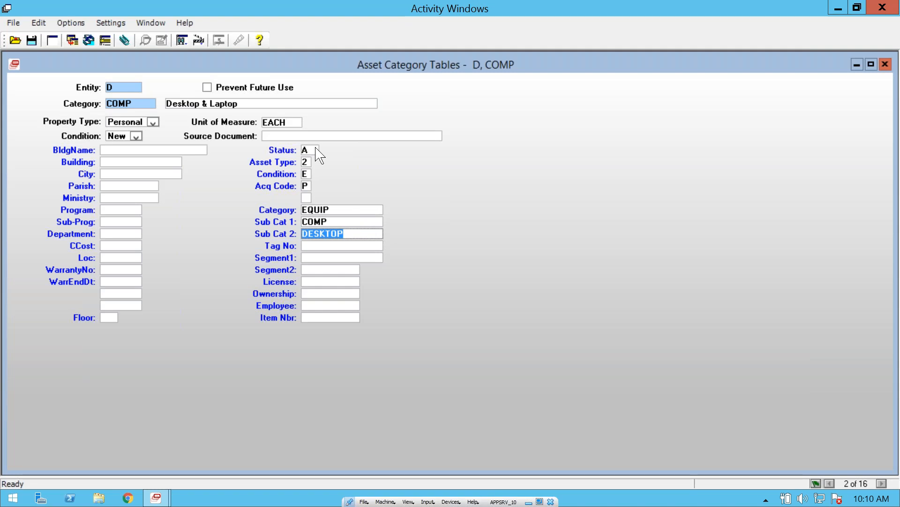
{"action": "right_click", "coordinate": [448, 176]}
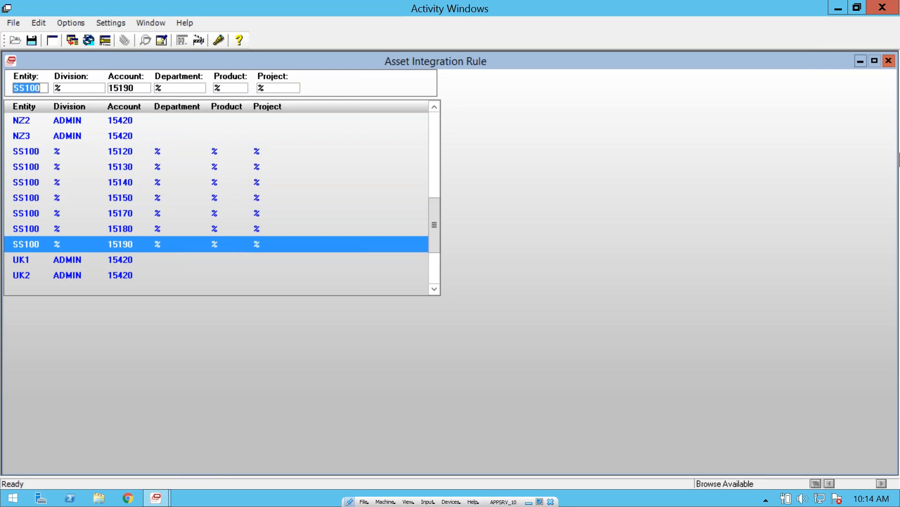
Step: Close the Asset Integration Rule window and open the DBS Workgroup to-do list
{"action": "left_click", "coordinate": [889, 60]}
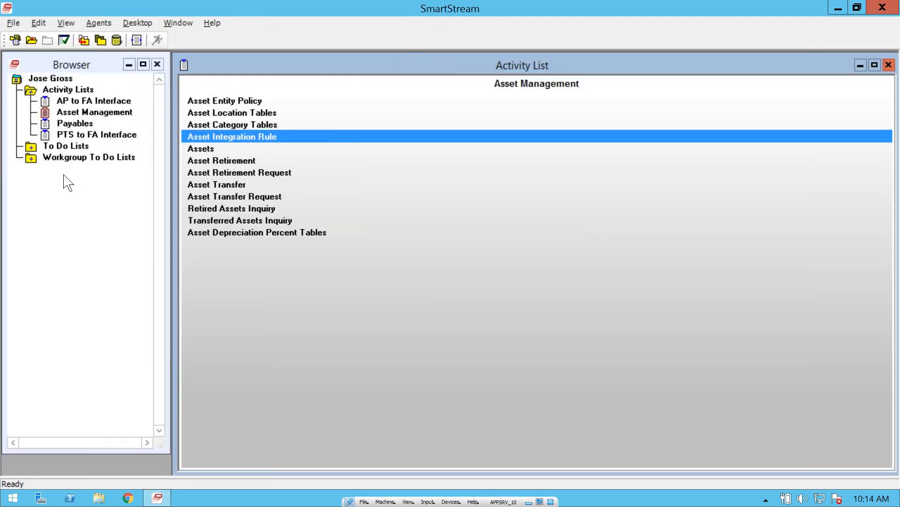
{"action": "left_click", "coordinate": [30, 160]}
{"action": "left_click", "coordinate": [47, 170]}
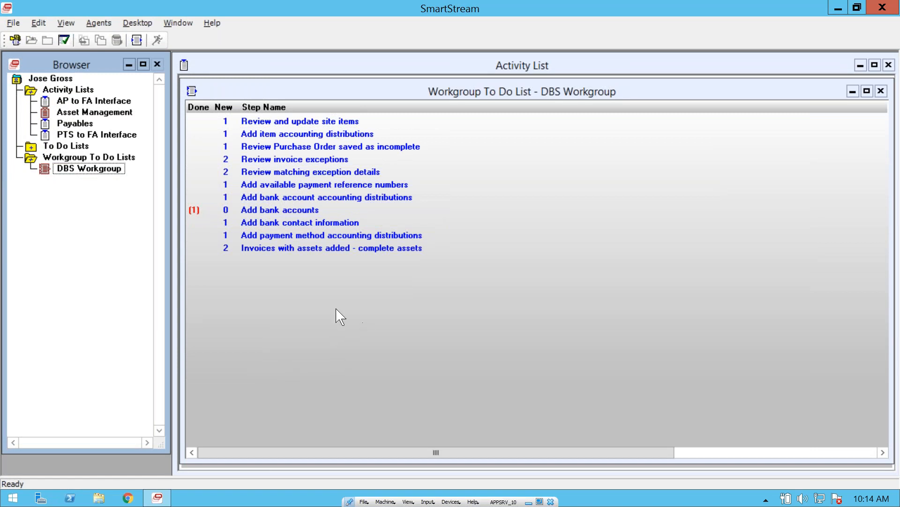
Step: Open the to-do step "Invoices with assets added - complete assets"
{"action": "left_click", "coordinate": [299, 248]}
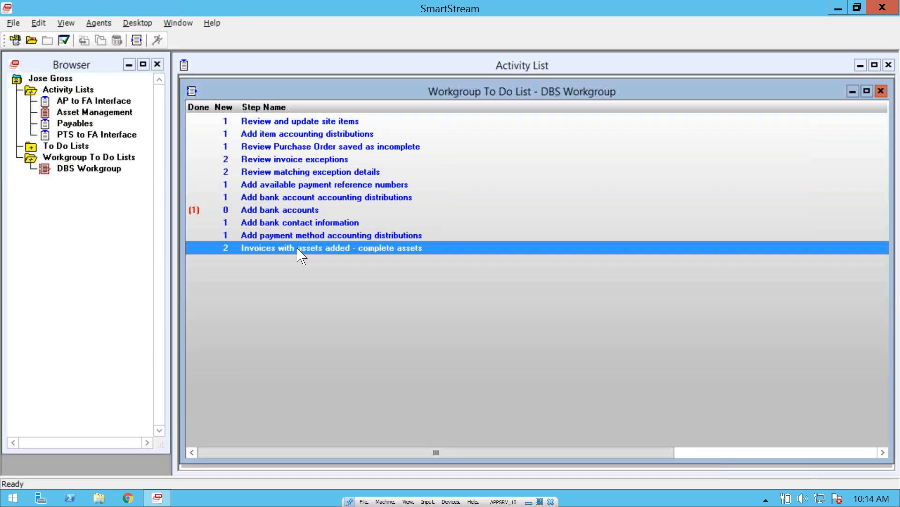
{"action": "right_click", "coordinate": [299, 249]}
{"action": "left_click", "coordinate": [346, 257]}
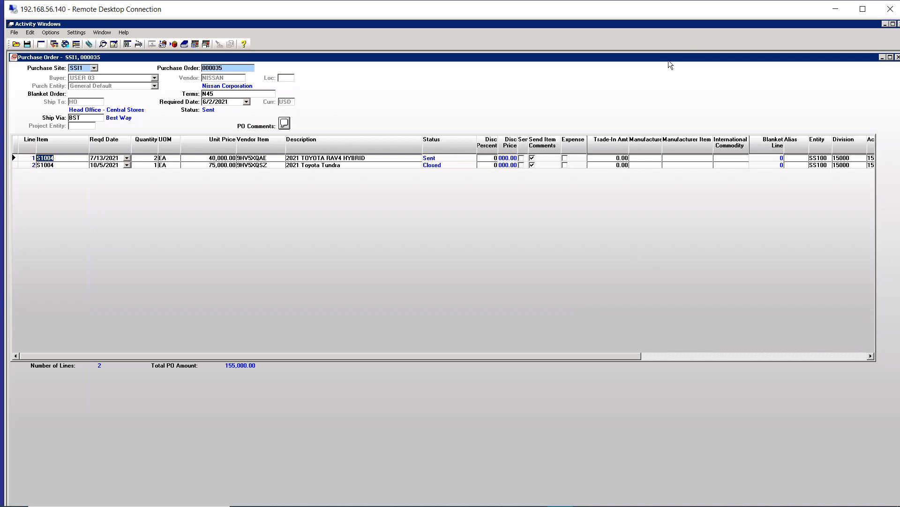
Step: Review the site item settings of item S1004 on line 1 of purchase order 000035, and close them
{"action": "left_click", "coordinate": [687, 11]}
{"action": "double_click", "coordinate": [61, 161]}
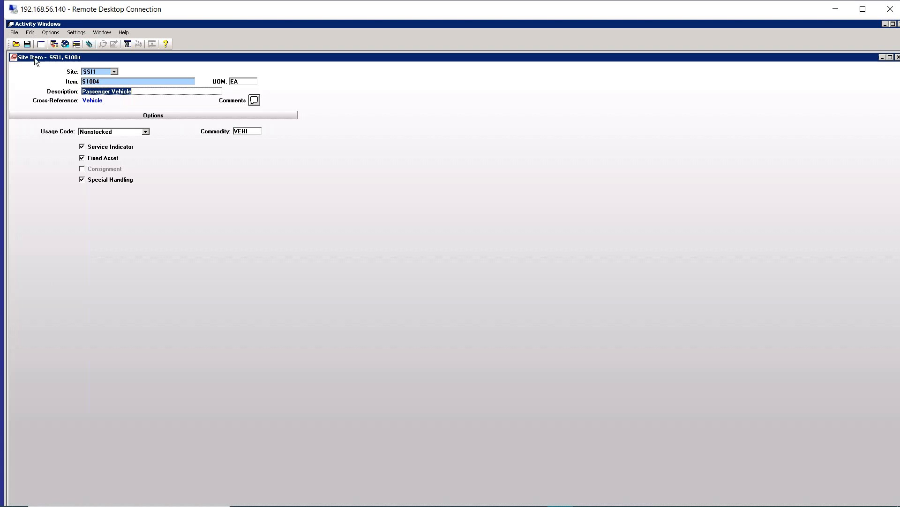
{"action": "left_click", "coordinate": [14, 58]}
{"action": "left_click", "coordinate": [13, 57]}
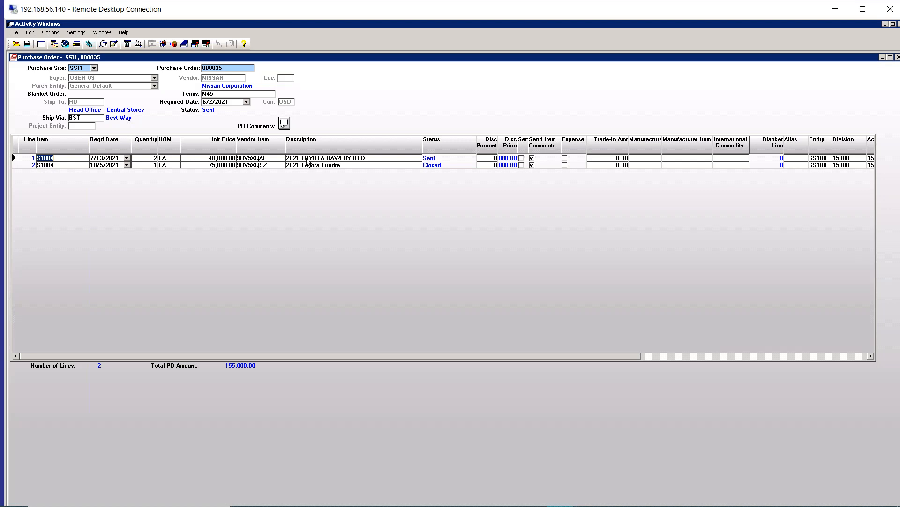
Step: Review the vendor item price and extended description of 9HV5XQAE on line 1, and return to the purchase order
{"action": "double_click", "coordinate": [262, 159]}
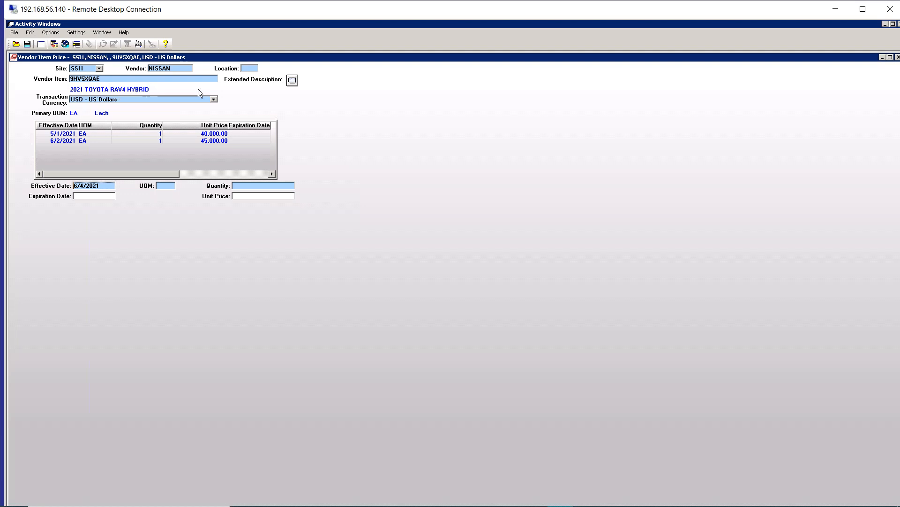
{"action": "left_click", "coordinate": [293, 80]}
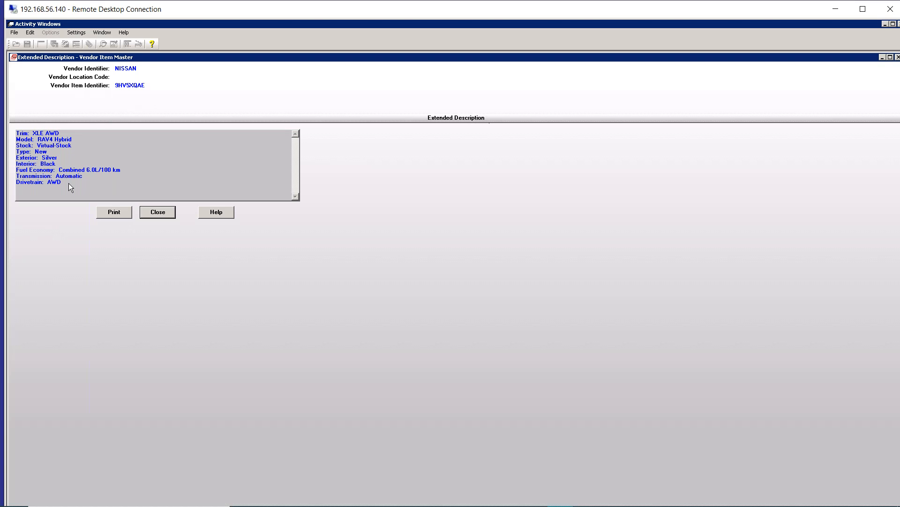
{"action": "left_click", "coordinate": [157, 212]}
{"action": "left_click", "coordinate": [13, 57]}
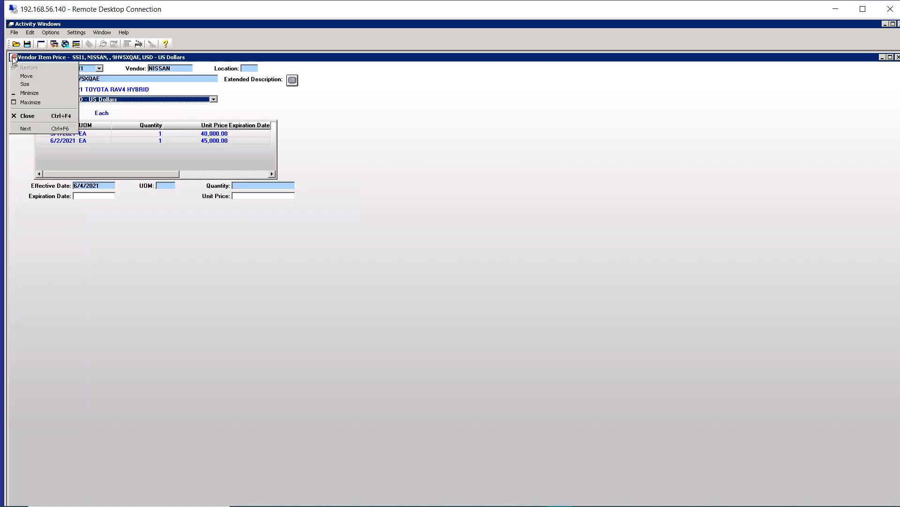
{"action": "left_click", "coordinate": [14, 57]}
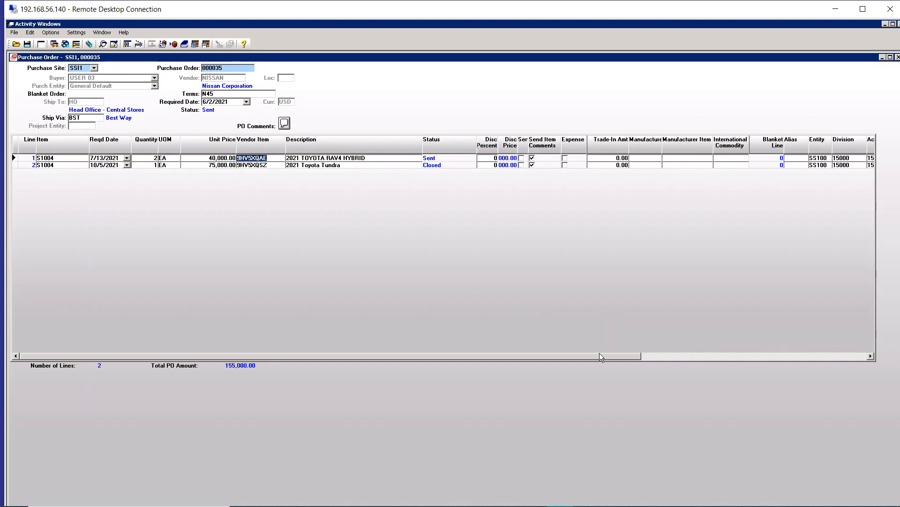
Step: Examine the accounting columns of the purchase order lines and the quantity of line 1
{"action": "left_click_drag", "start_coordinate": [600, 356], "coordinate": [671, 356]}
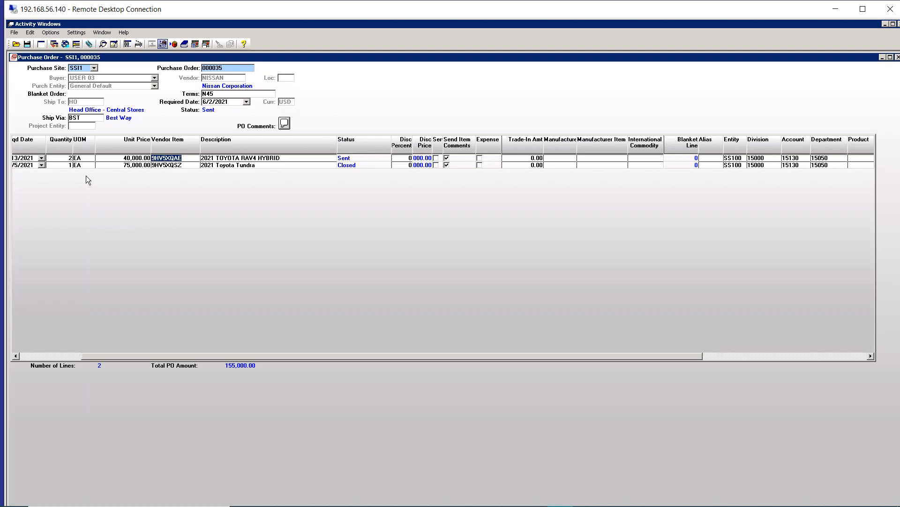
{"action": "left_click", "coordinate": [66, 158]}
{"action": "left_click", "coordinate": [35, 356]}
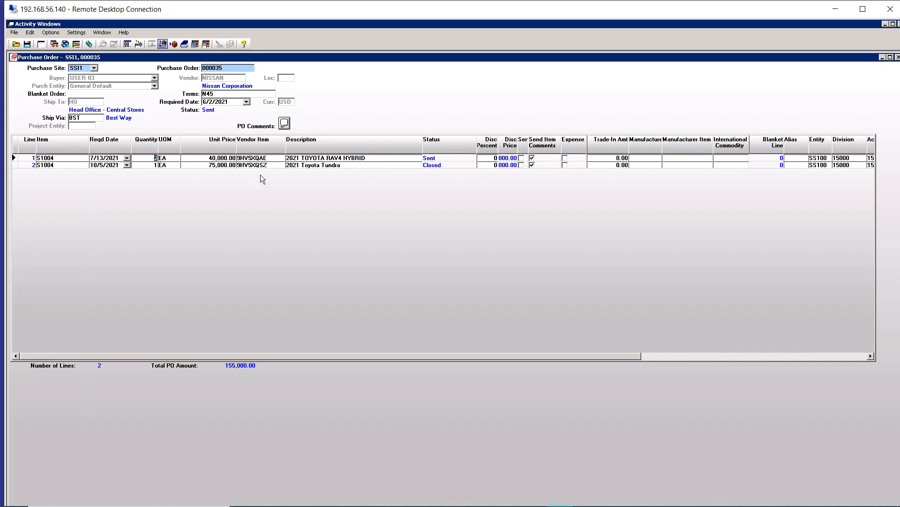
Step: Review the receipt recorded against line 1 of the purchase order in full detail, and return to the order
{"action": "right_click", "coordinate": [438, 160]}
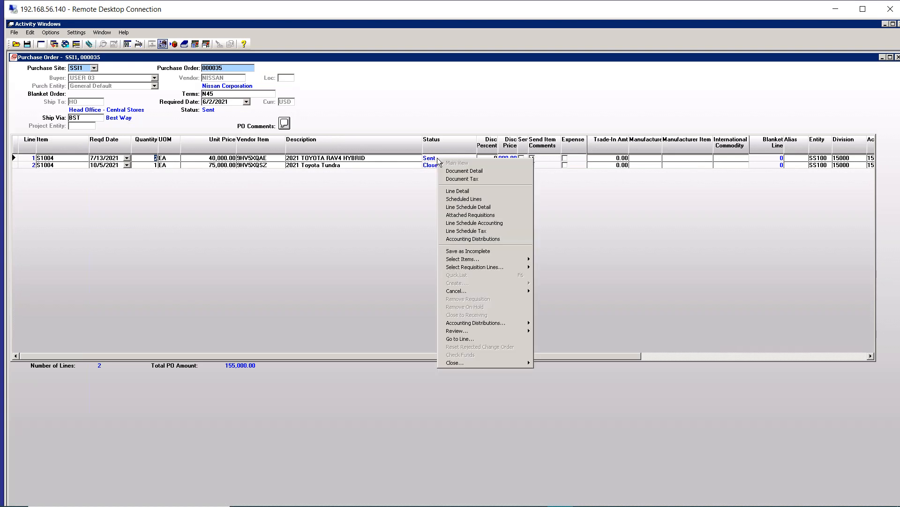
{"action": "mouse_move", "coordinate": [459, 333]}
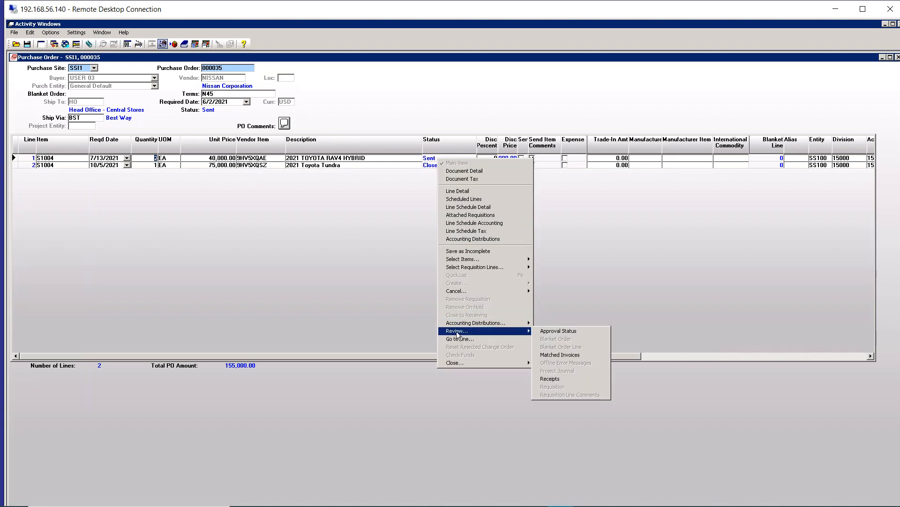
{"action": "left_click", "coordinate": [548, 379]}
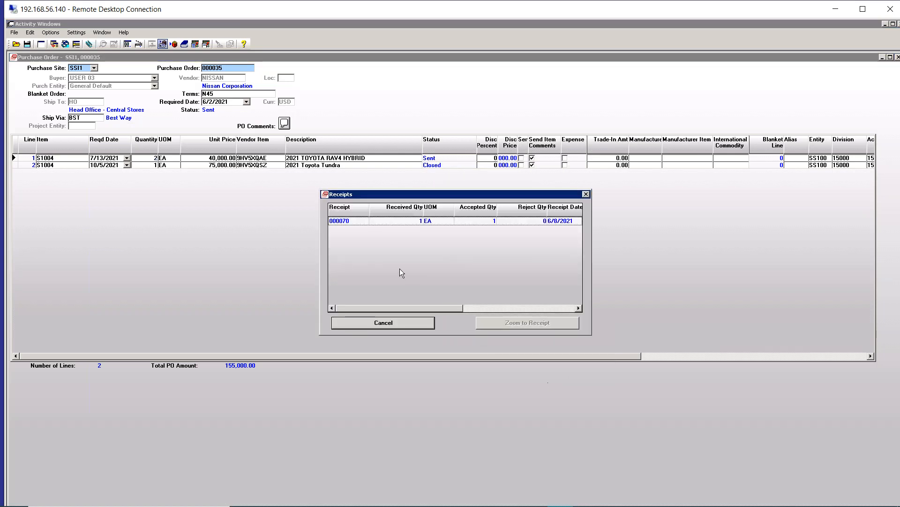
{"action": "left_click", "coordinate": [342, 220]}
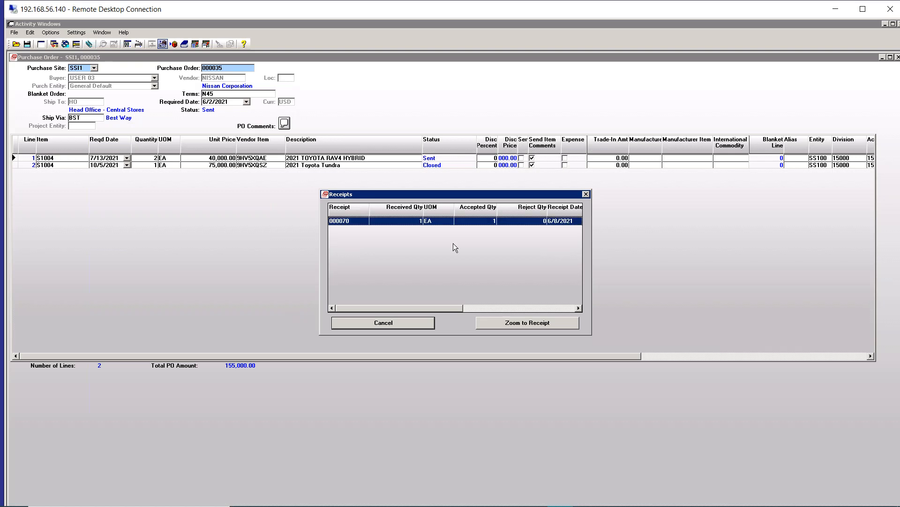
{"action": "left_click", "coordinate": [510, 323]}
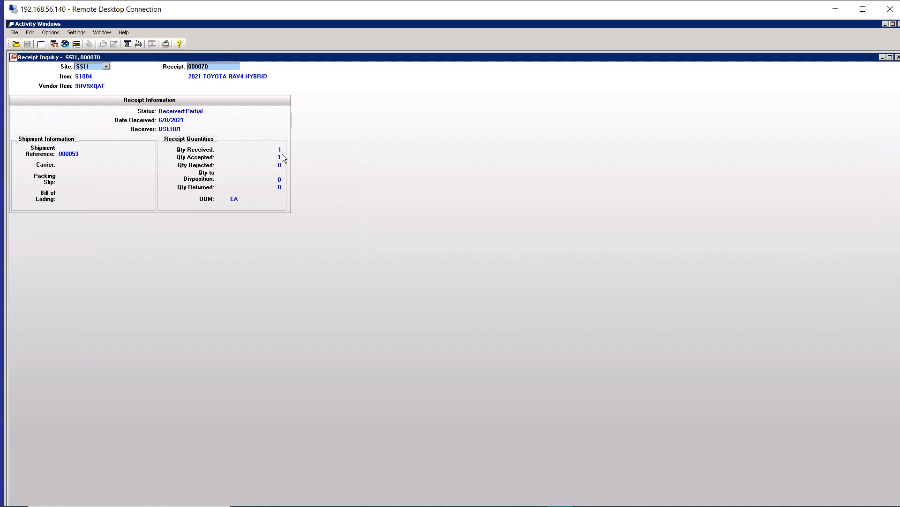
{"action": "double_click", "coordinate": [14, 58]}
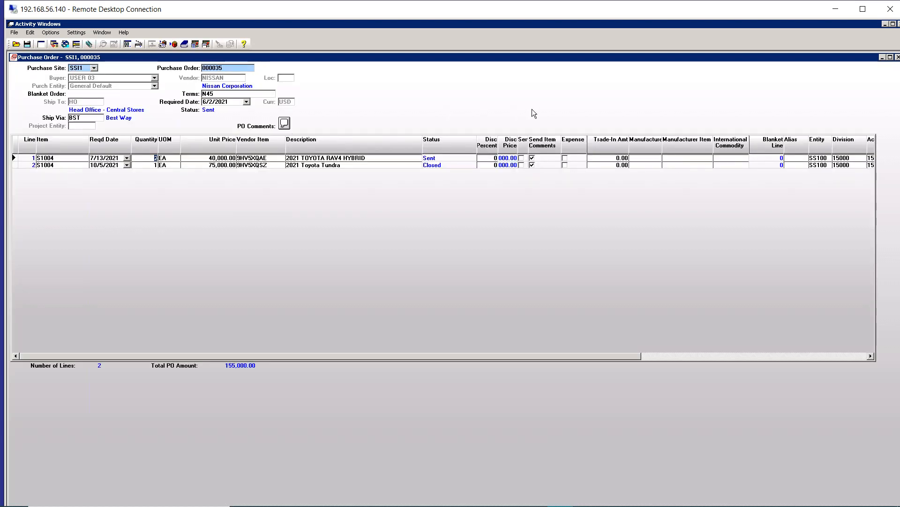
Step: Open the matched invoice JAG-10-VECHICLE-PO from line 2, the 2021 Toyota Tundra
{"action": "left_click", "coordinate": [365, 166]}
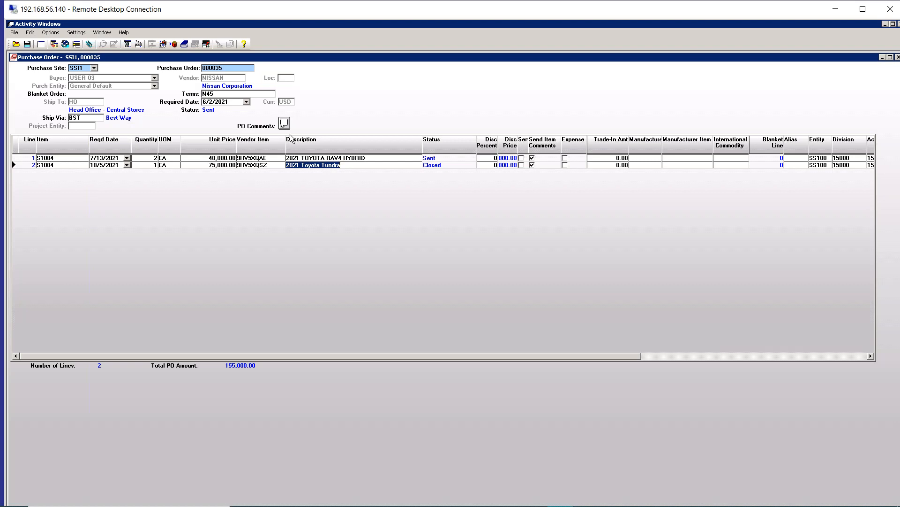
{"action": "right_click", "coordinate": [328, 164]}
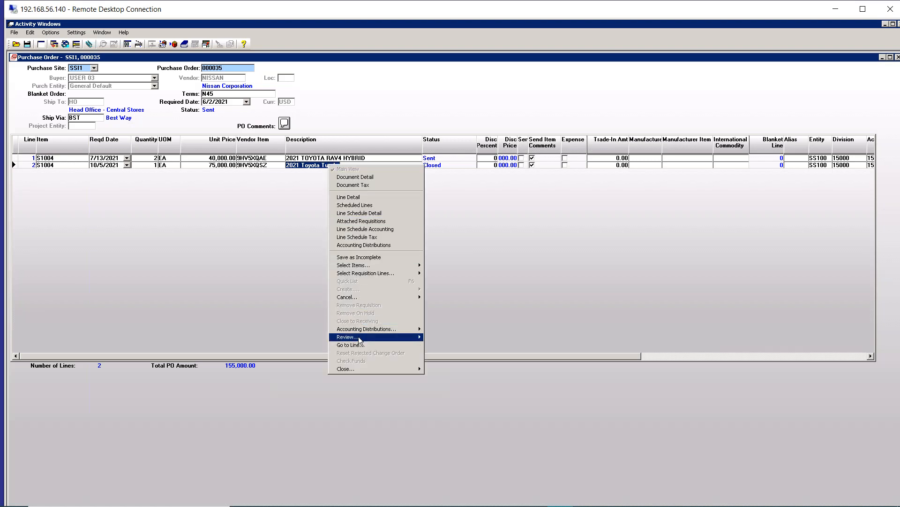
{"action": "mouse_move", "coordinate": [403, 336]}
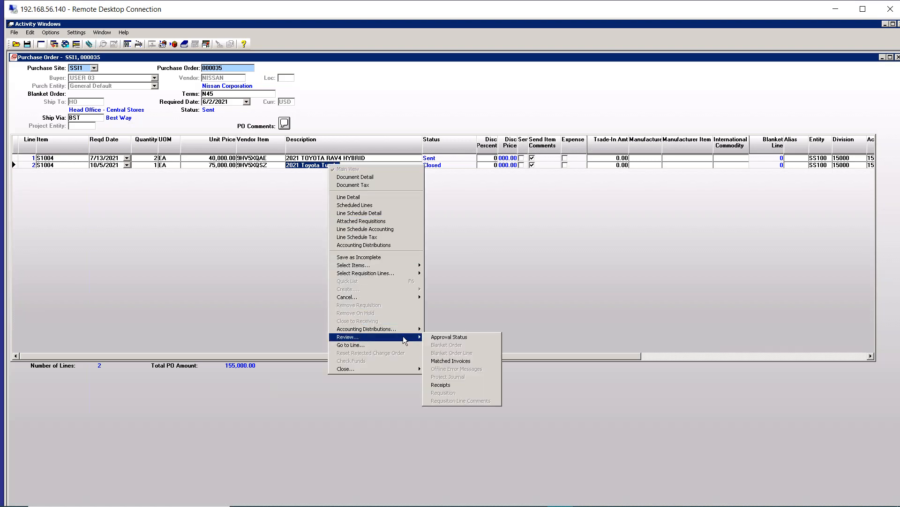
{"action": "left_click", "coordinate": [458, 360]}
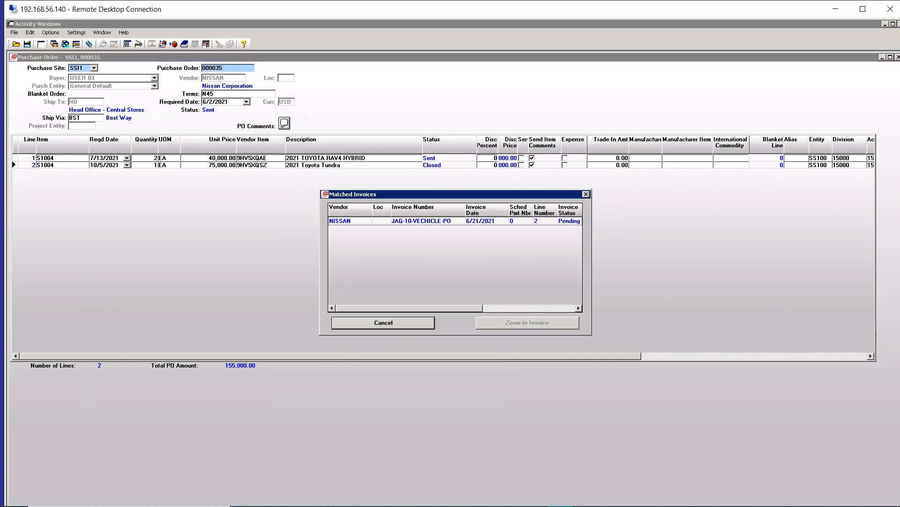
{"action": "left_click", "coordinate": [418, 223]}
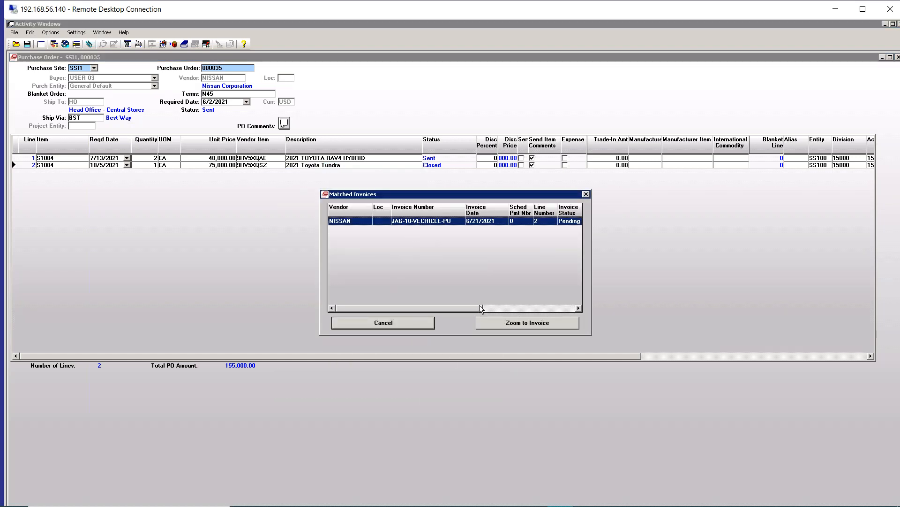
{"action": "left_click", "coordinate": [496, 321]}
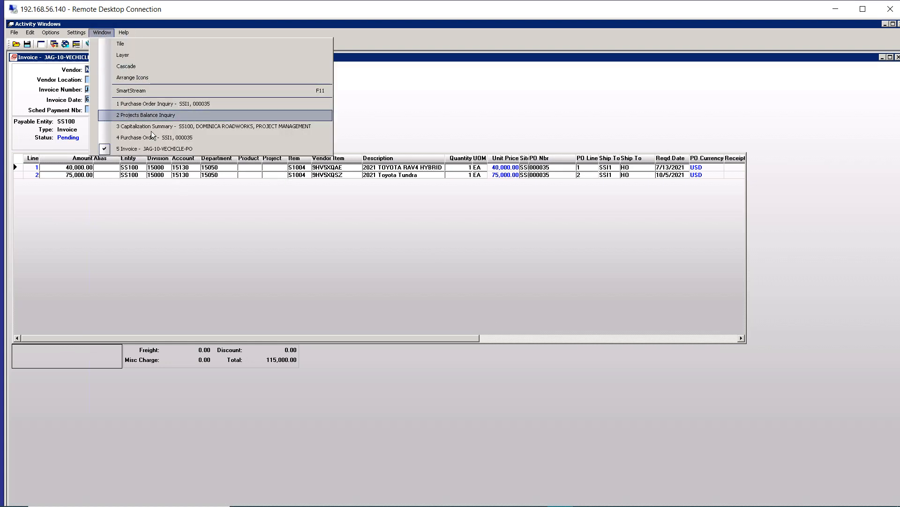
Step: Check the received and invoiced quantities in the Purchase Order Inquiry, and switch back to the purchase order
{"action": "left_click", "coordinate": [155, 104]}
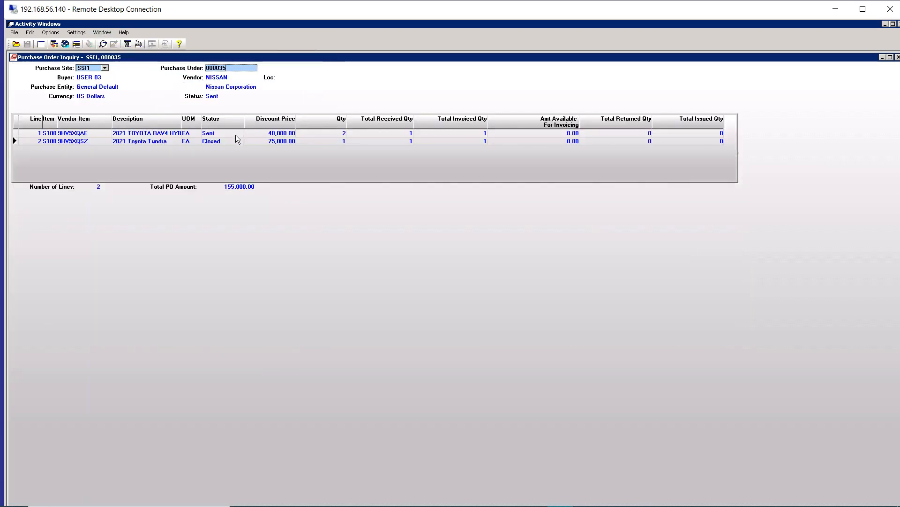
{"action": "left_click", "coordinate": [101, 32]}
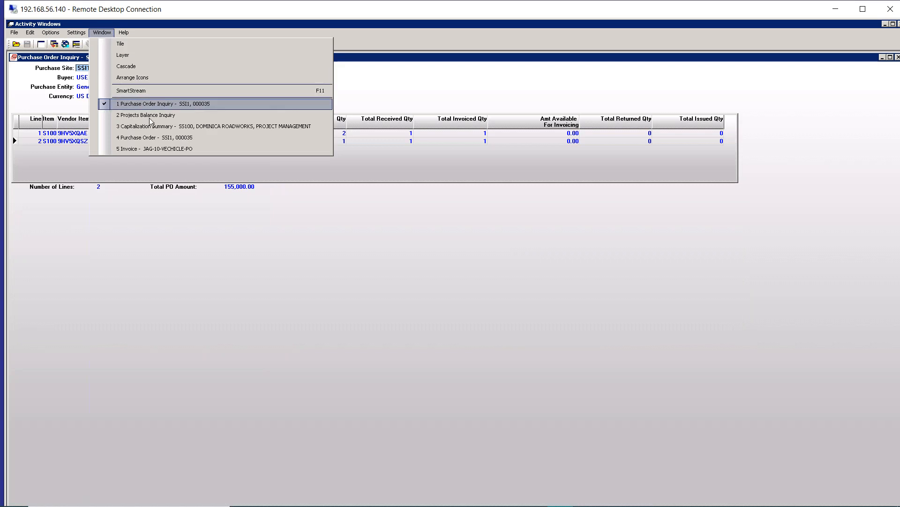
{"action": "left_click", "coordinate": [147, 137]}
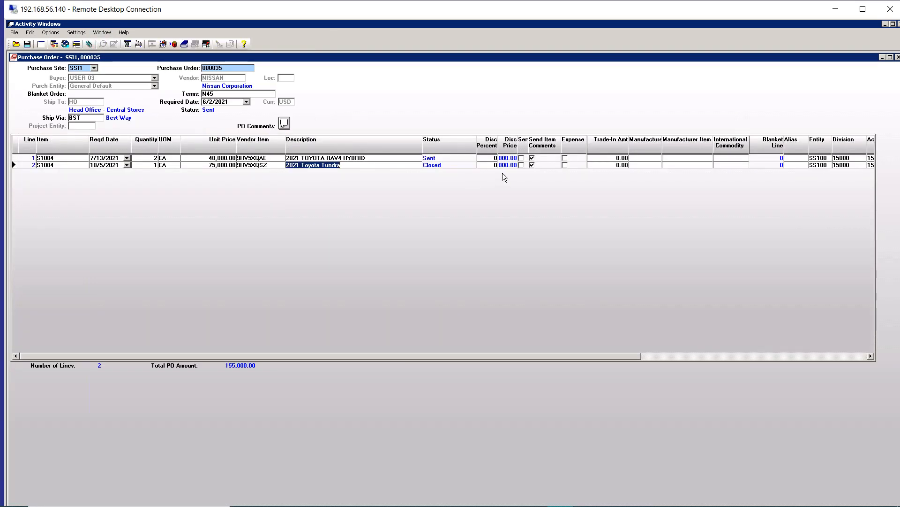
Step: Review the line schedule accounting of line 2, including funds control date and account codes, and return to the main view
{"action": "left_click", "coordinate": [703, 356]}
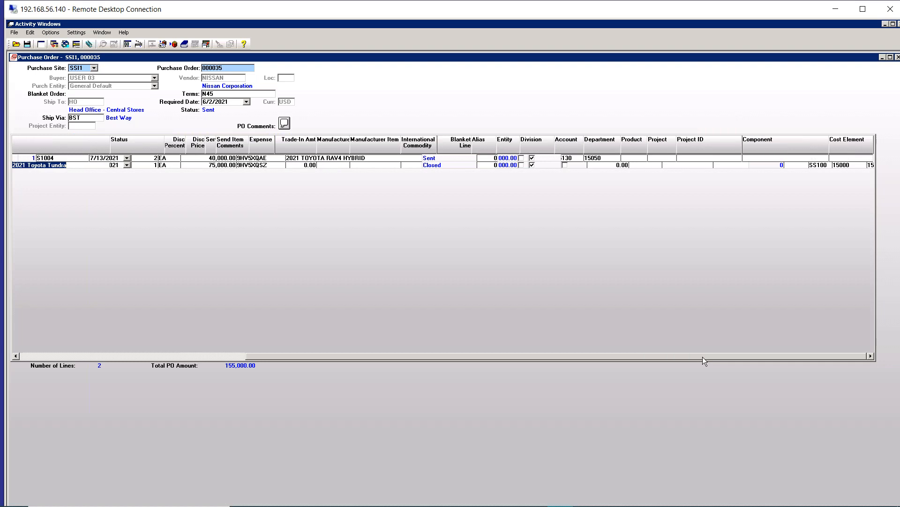
{"action": "right_click", "coordinate": [592, 159]}
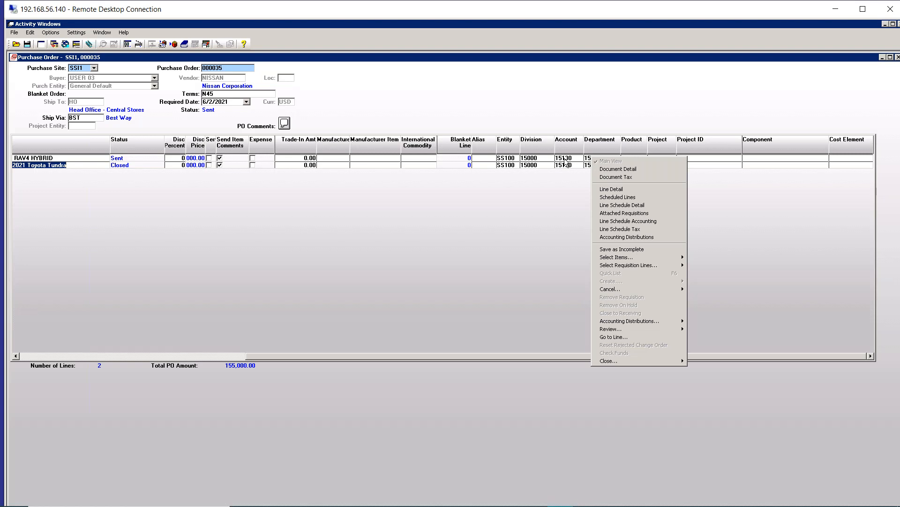
{"action": "left_click", "coordinate": [617, 223]}
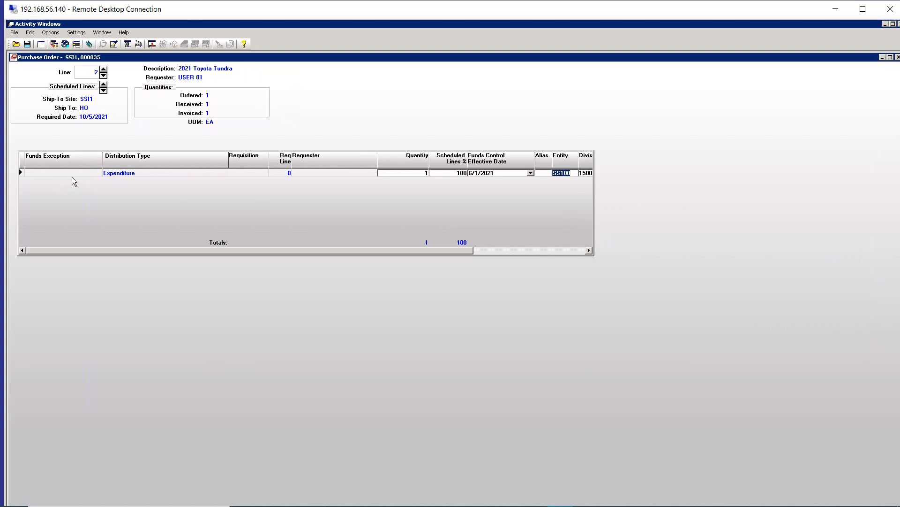
{"action": "left_click", "coordinate": [493, 173]}
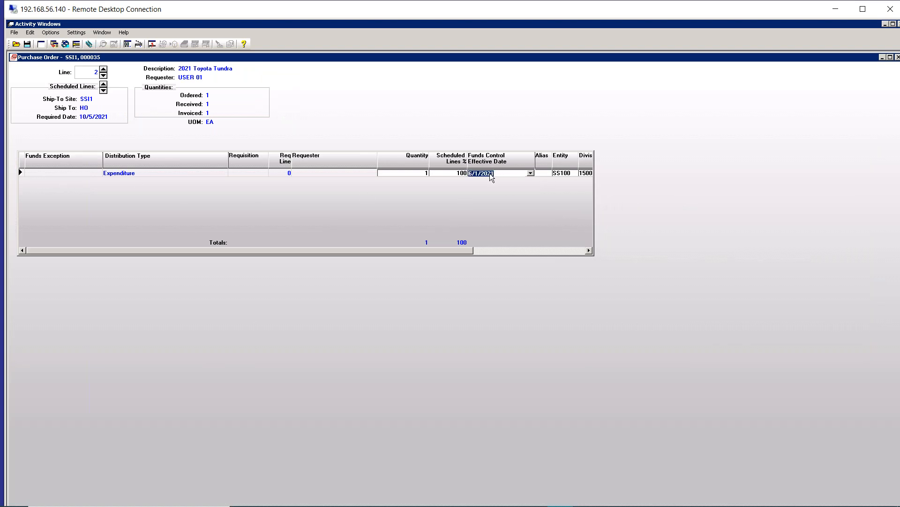
{"action": "left_click_drag", "start_coordinate": [457, 250], "coordinate": [570, 251]}
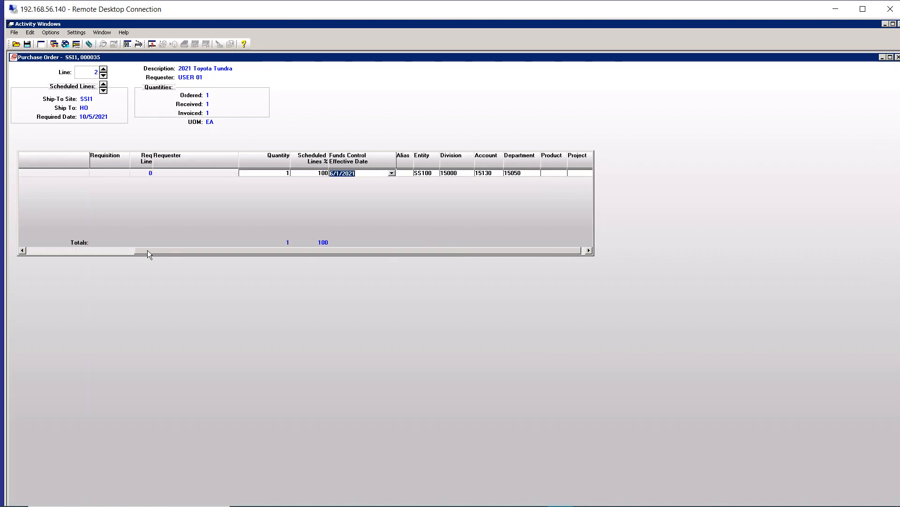
{"action": "left_click_drag", "start_coordinate": [67, 249], "coordinate": [52, 248]}
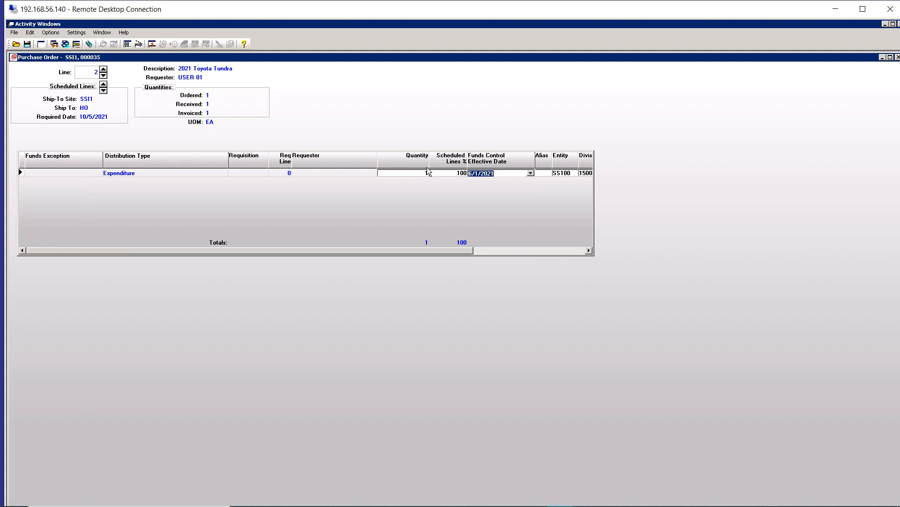
{"action": "left_click", "coordinate": [152, 43]}
Step: Switch to invoice JAG-10-VECHICLE-PO and review the line detail with asset information for lines 1 and 2
{"action": "left_click", "coordinate": [102, 32]}
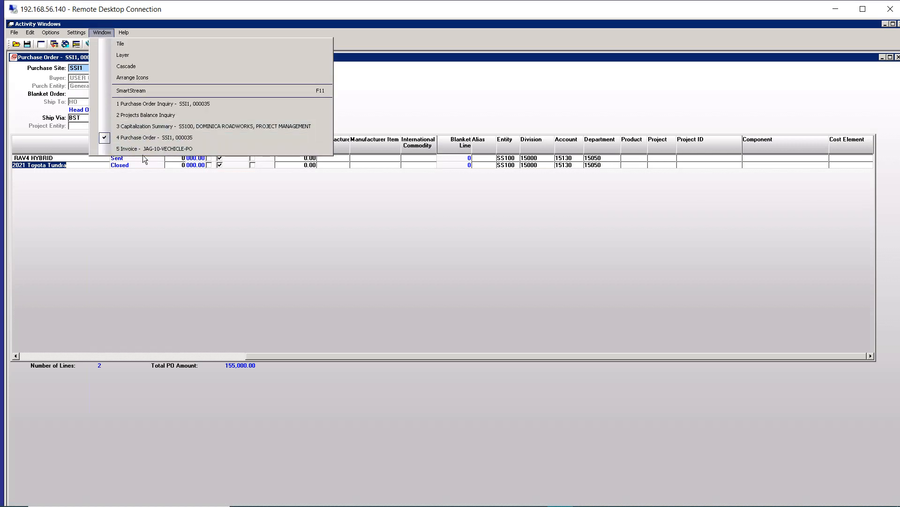
{"action": "left_click", "coordinate": [139, 149]}
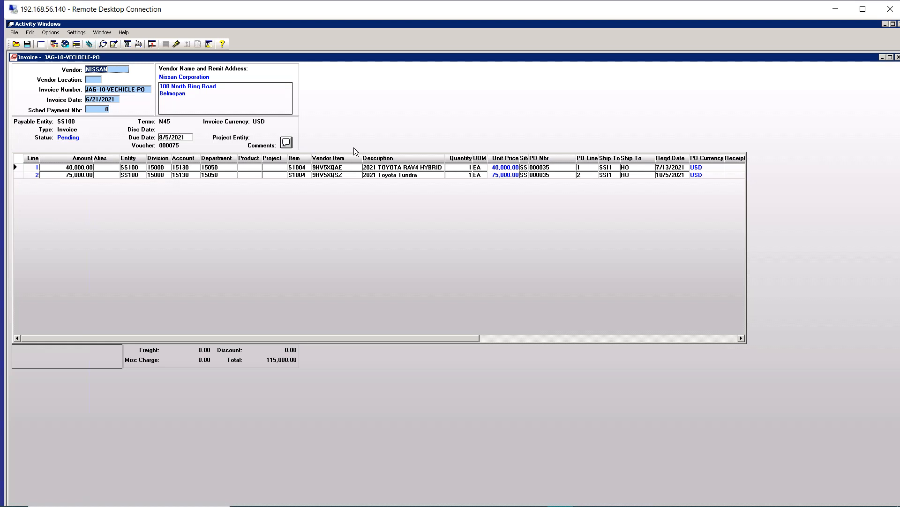
{"action": "left_click", "coordinate": [264, 167]}
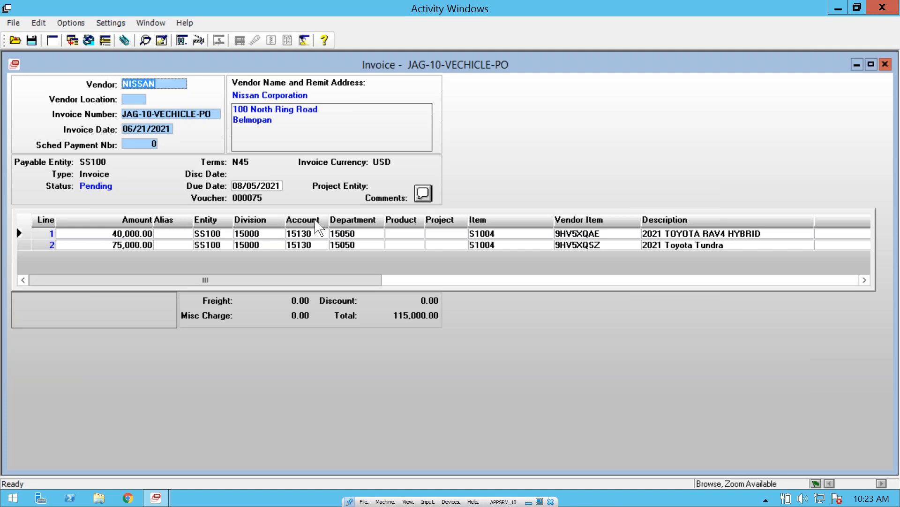
{"action": "left_click", "coordinate": [306, 233]}
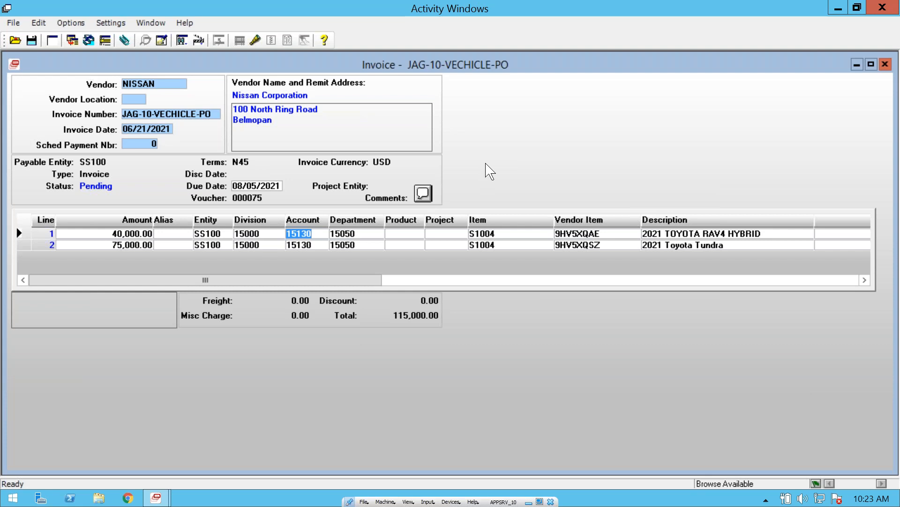
{"action": "right_click", "coordinate": [508, 137]}
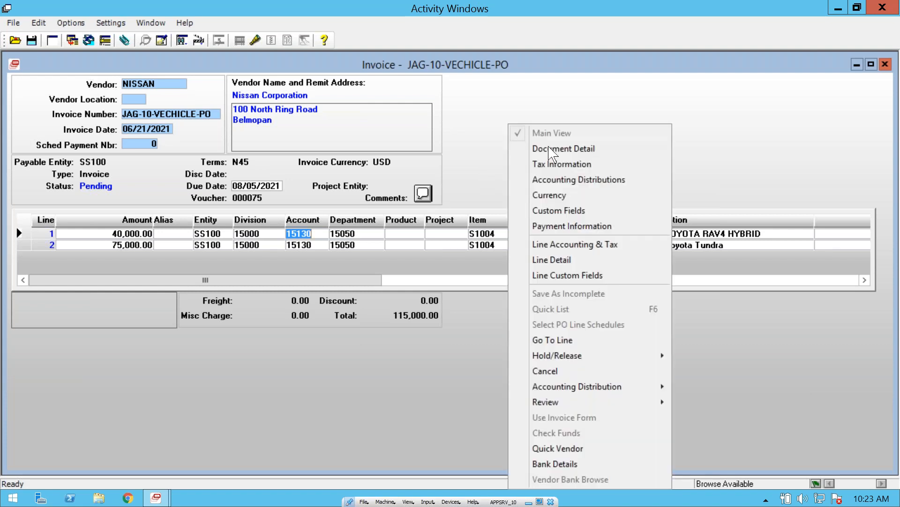
{"action": "left_click", "coordinate": [567, 259]}
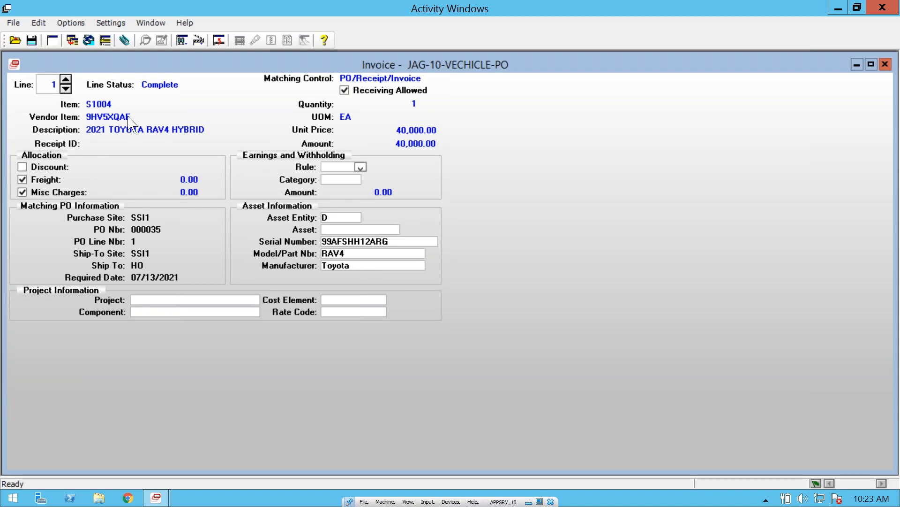
{"action": "left_click", "coordinate": [65, 88]}
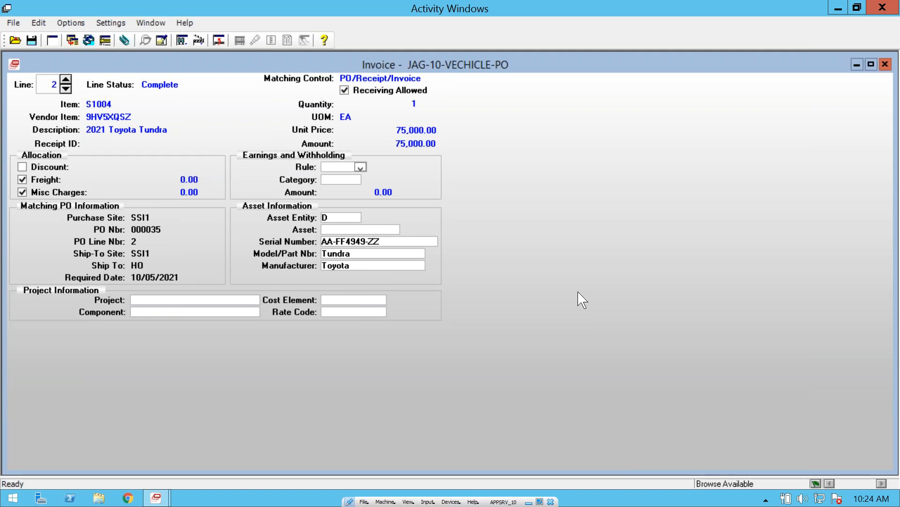
Step: Return to the workgroup to-do detail list, widen it, and open the first NISSAN invoice item as an asset record
{"action": "left_click", "coordinate": [151, 22]}
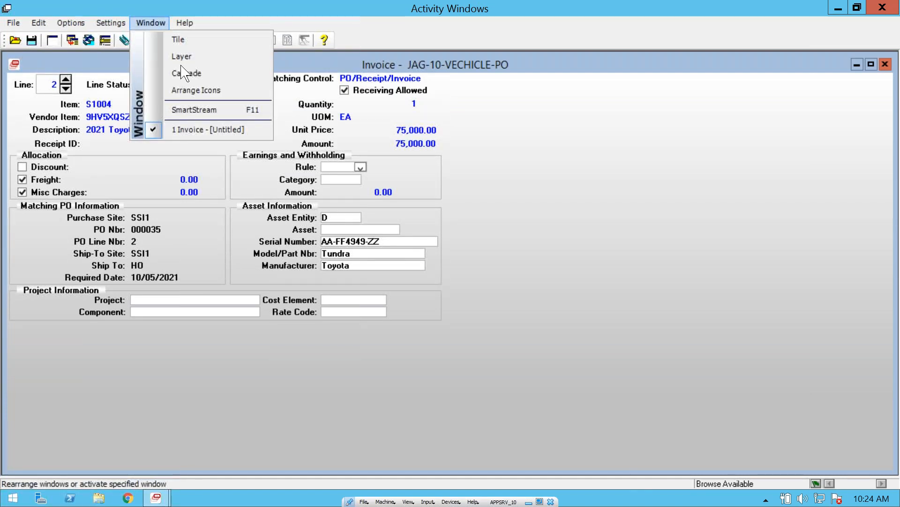
{"action": "left_click", "coordinate": [209, 109]}
{"action": "double_click", "coordinate": [91, 171]}
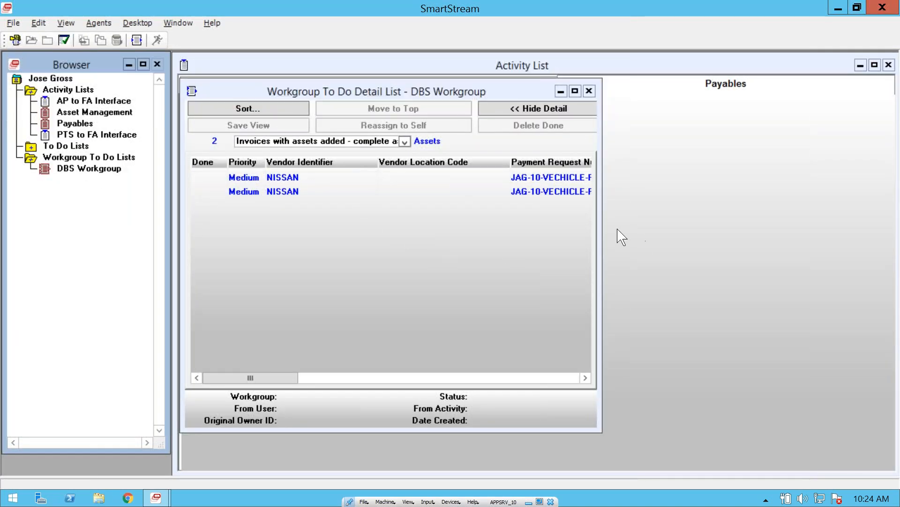
{"action": "left_click_drag", "start_coordinate": [601, 214], "coordinate": [694, 215]}
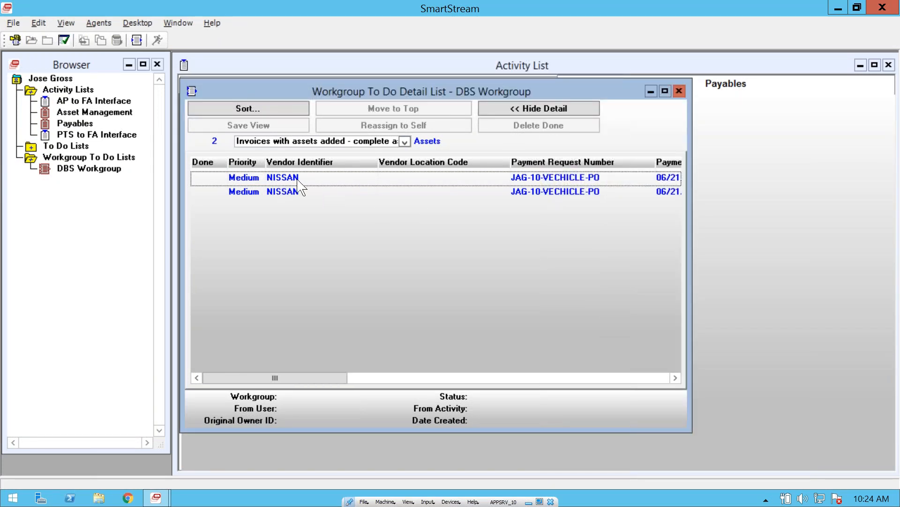
{"action": "left_click", "coordinate": [326, 181]}
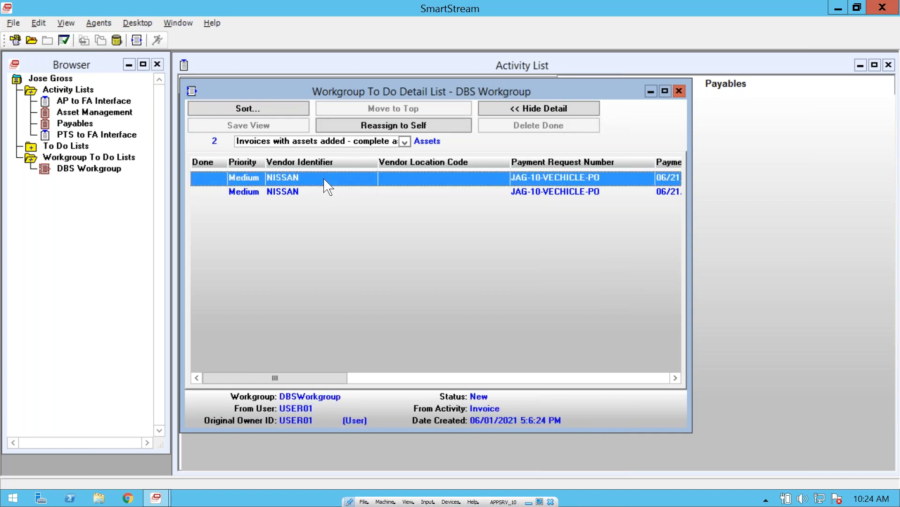
{"action": "double_click", "coordinate": [325, 180]}
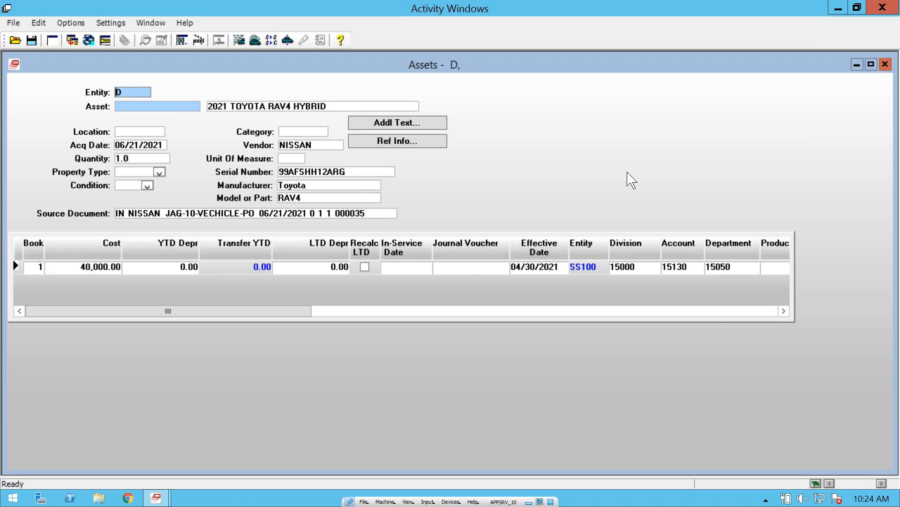
Step: Set the asset's location to K35 and its category to FLLTRCK, Fleet Vehicle - Light General Trucks
{"action": "left_click", "coordinate": [126, 132]}
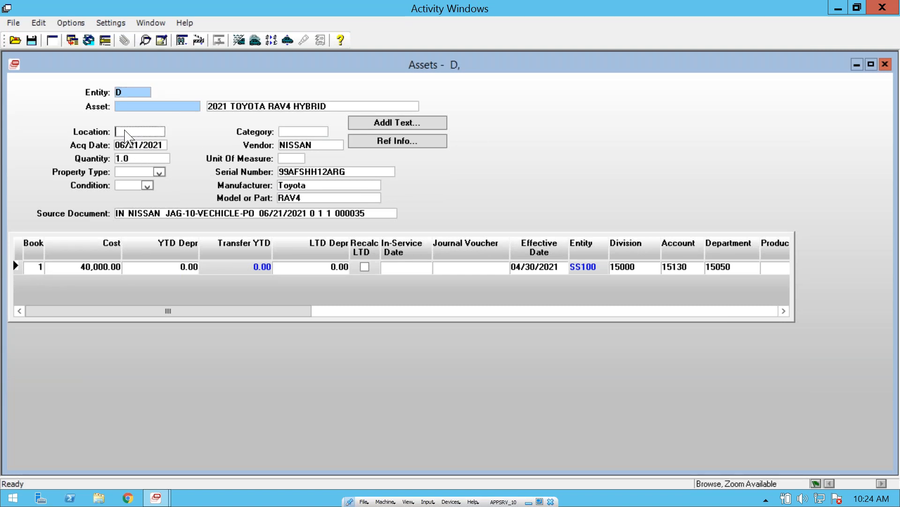
{"action": "left_click", "coordinate": [161, 40]}
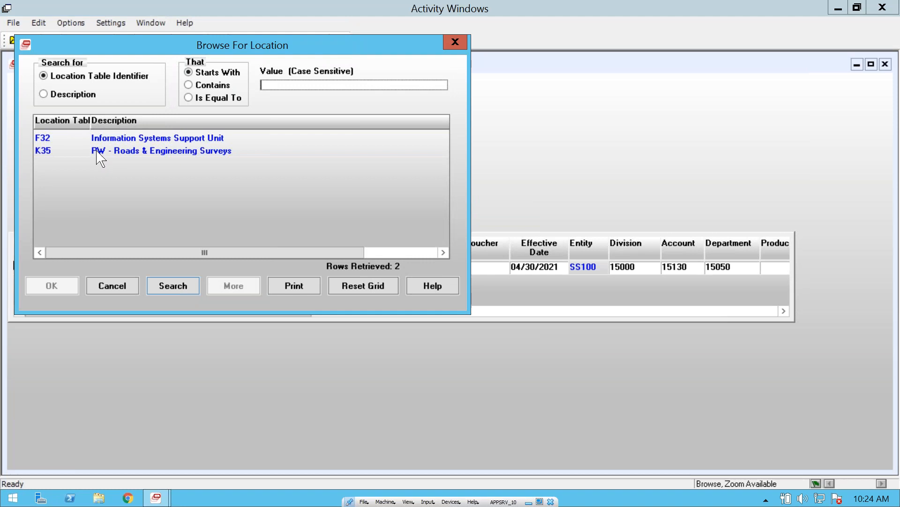
{"action": "double_click", "coordinate": [43, 150]}
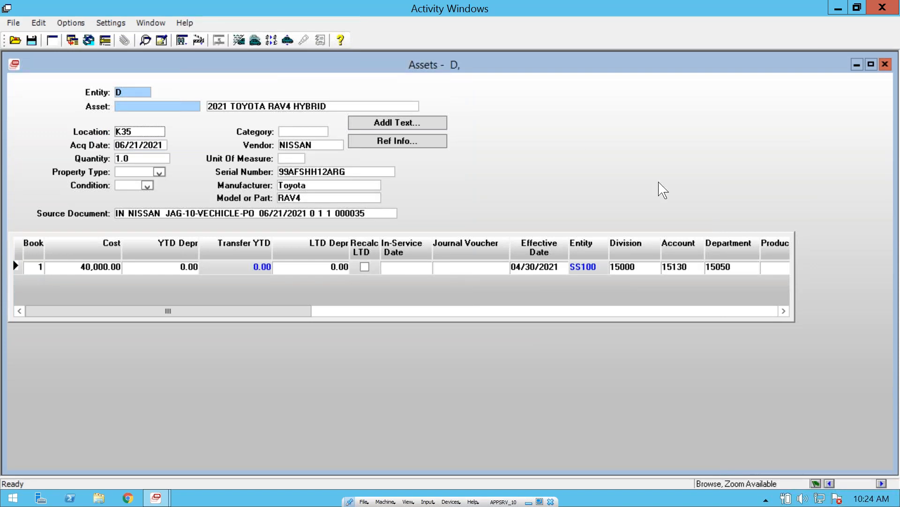
{"action": "key", "text": "Tab"}
{"action": "left_click", "coordinate": [161, 41]}
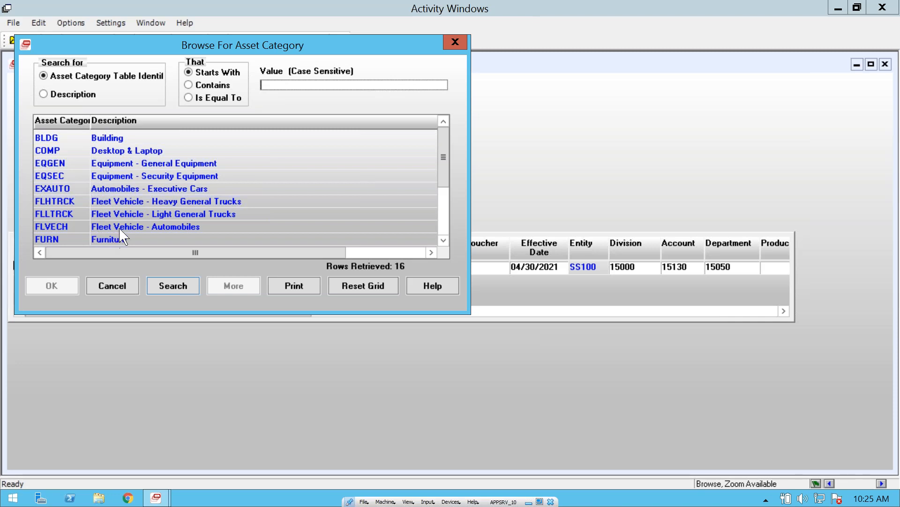
{"action": "left_click", "coordinate": [232, 216]}
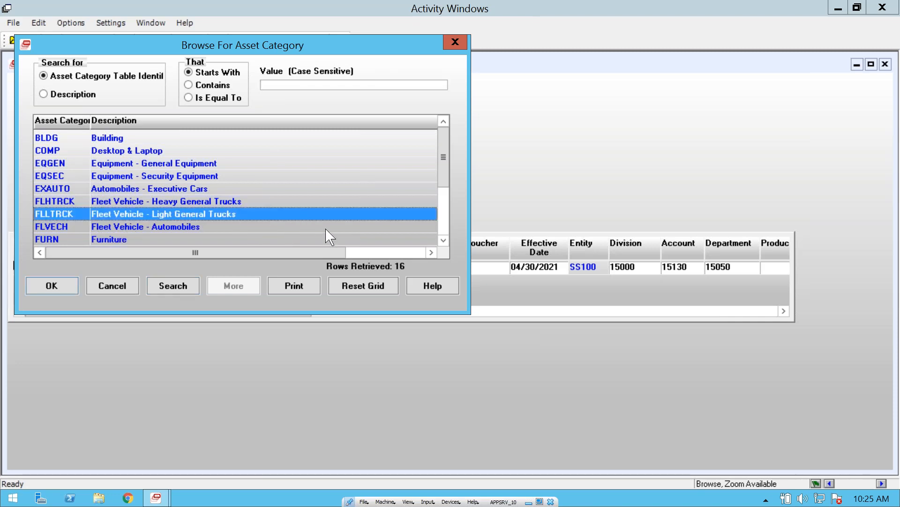
{"action": "left_click", "coordinate": [52, 290]}
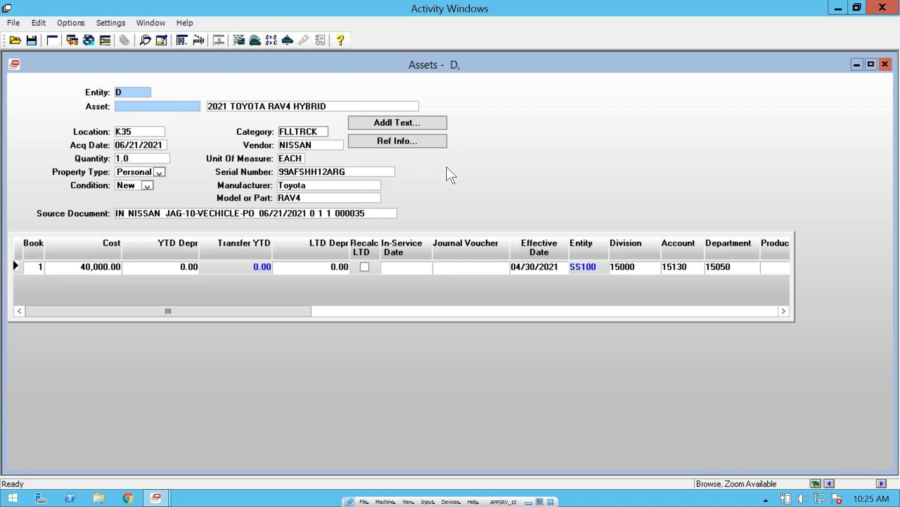
Step: Open the Base User Fields of the vehicle asset and fill in the assigned employee's name
{"action": "right_click", "coordinate": [464, 159]}
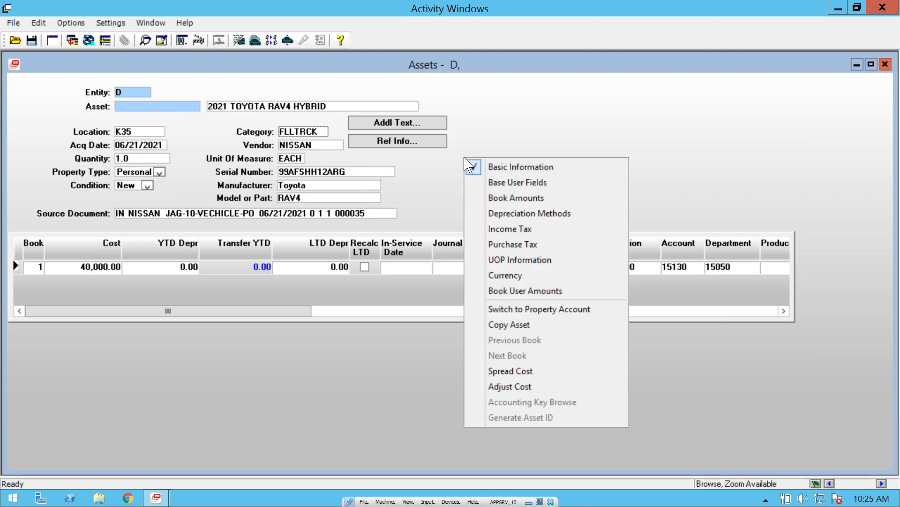
{"action": "left_click", "coordinate": [530, 187]}
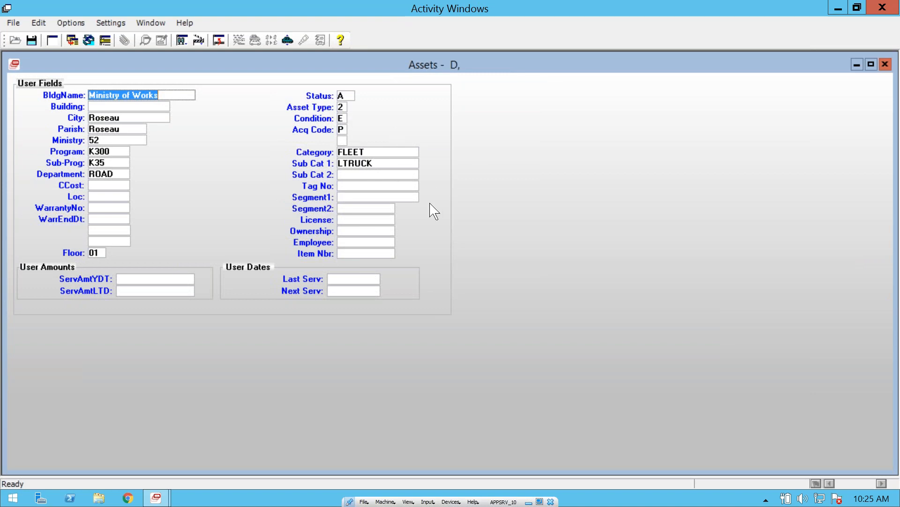
{"action": "left_click", "coordinate": [360, 241]}
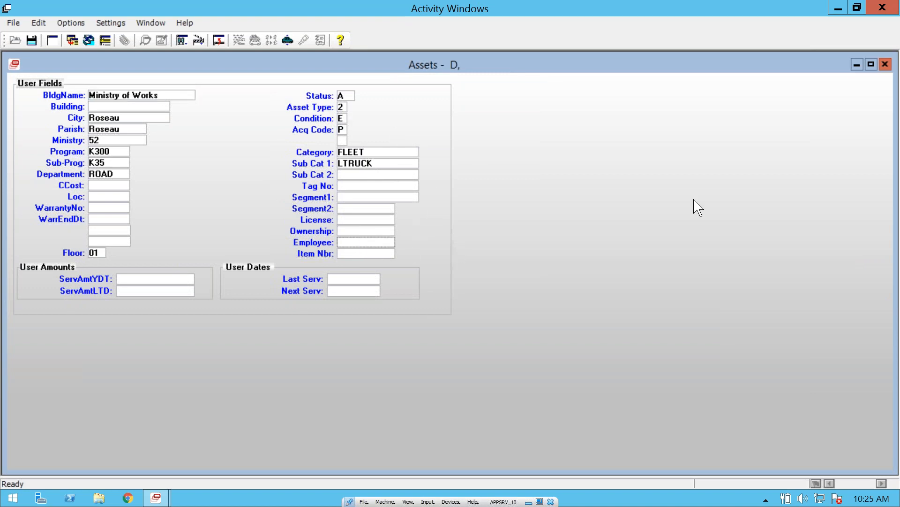
{"action": "type", "text": "ISmith"}
Step: Save the vehicle as a new asset and return to its Basic Information view
{"action": "right_click", "coordinate": [502, 133]}
{"action": "left_click", "coordinate": [534, 135]}
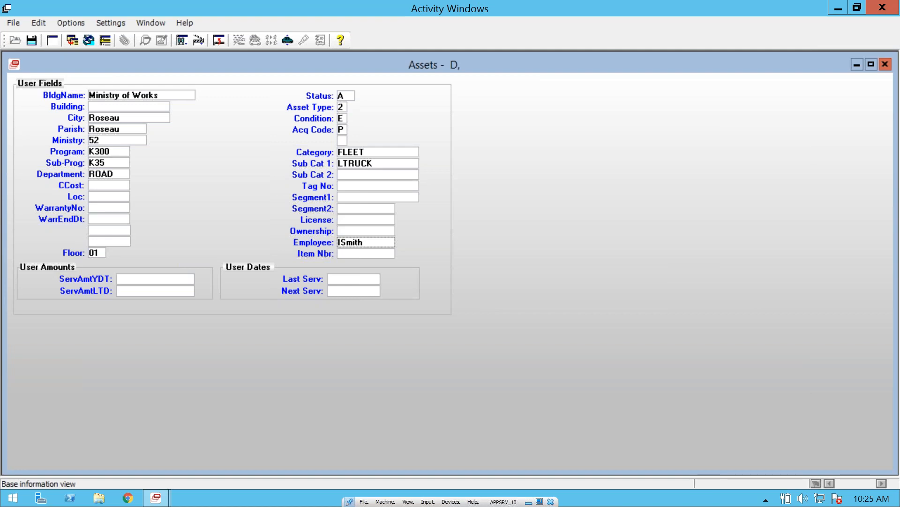
{"action": "left_click", "coordinate": [31, 40]}
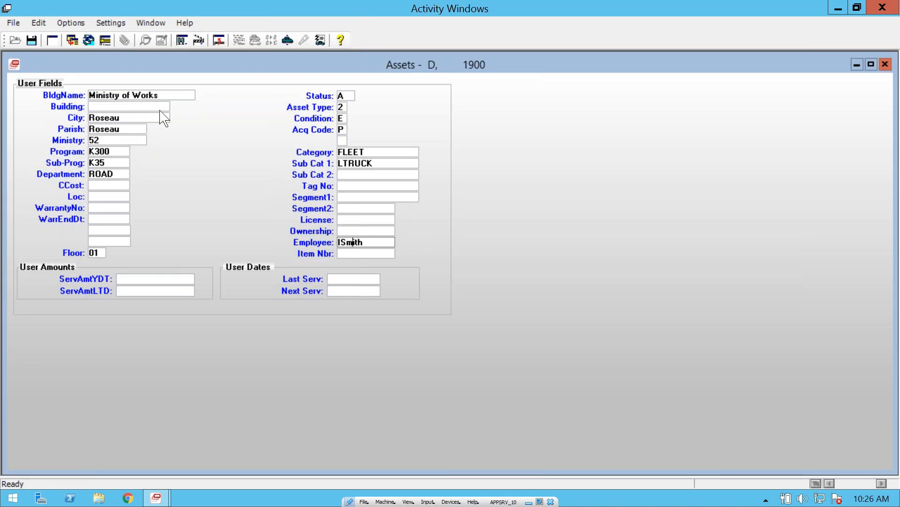
{"action": "right_click", "coordinate": [184, 113]}
{"action": "left_click", "coordinate": [216, 121]}
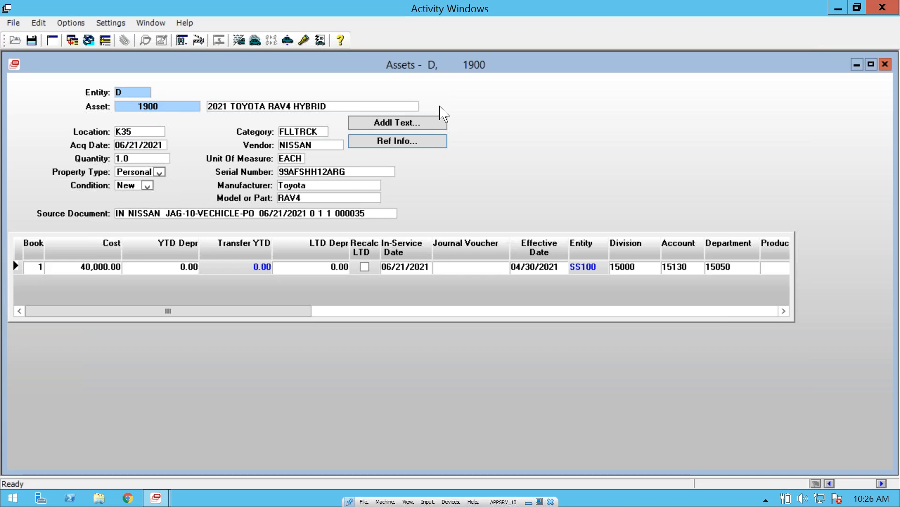
Step: Clear the asset form, look up the existing assets of entity D, and open asset 100, the acre lot
{"action": "left_click", "coordinate": [52, 40]}
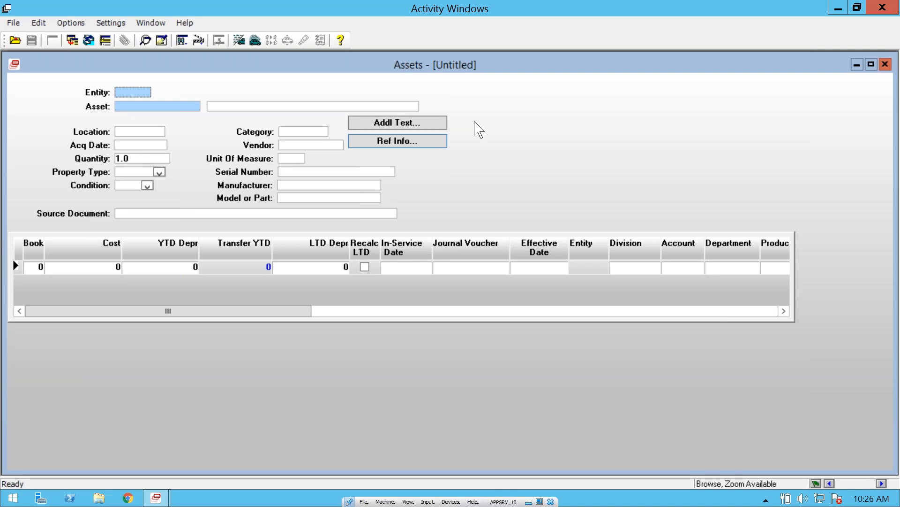
{"action": "type", "text": "D"}
{"action": "key", "text": "Tab"}
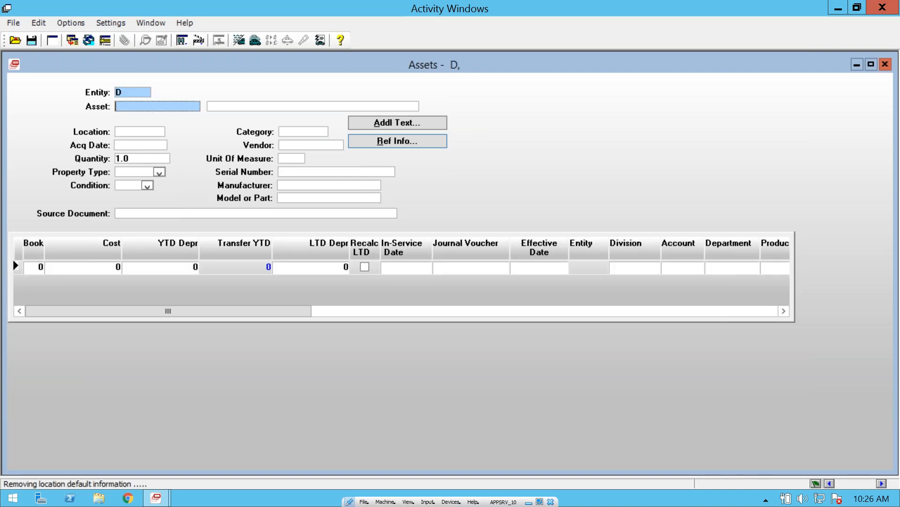
{"action": "left_click", "coordinate": [15, 41]}
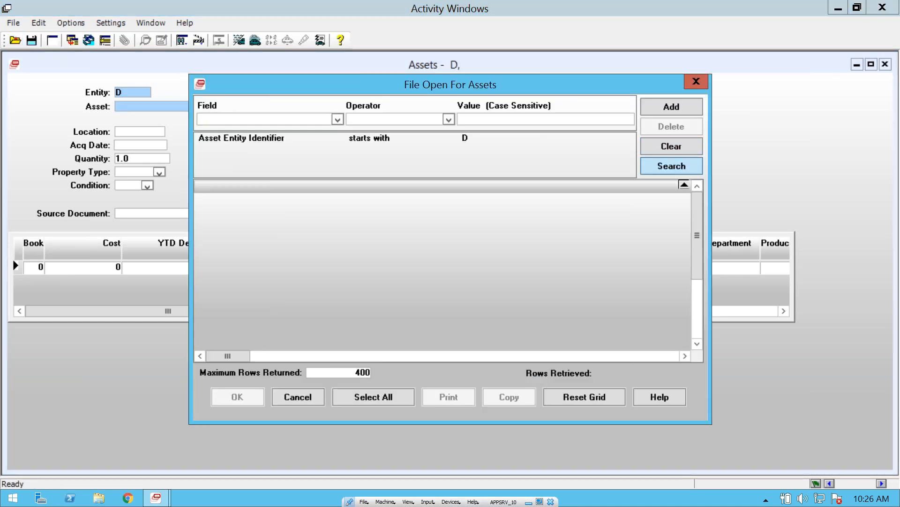
{"action": "left_click", "coordinate": [482, 202]}
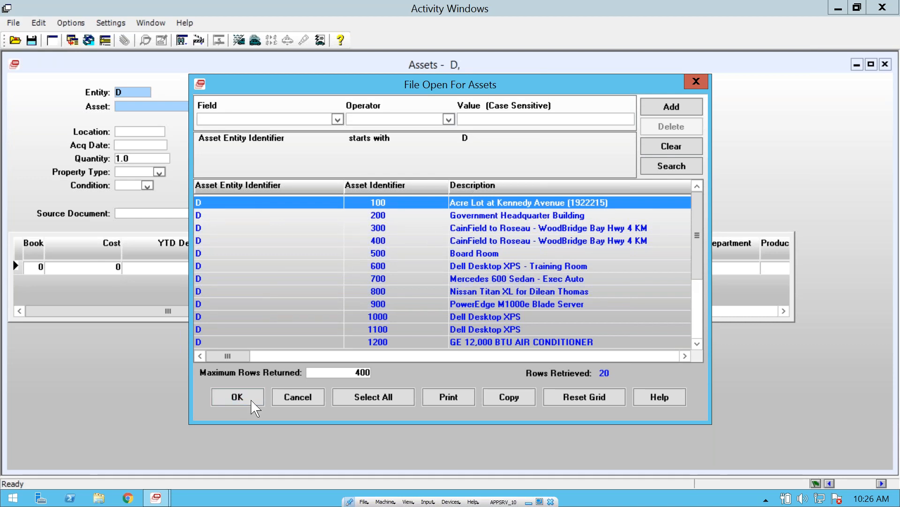
{"action": "left_click", "coordinate": [237, 398]}
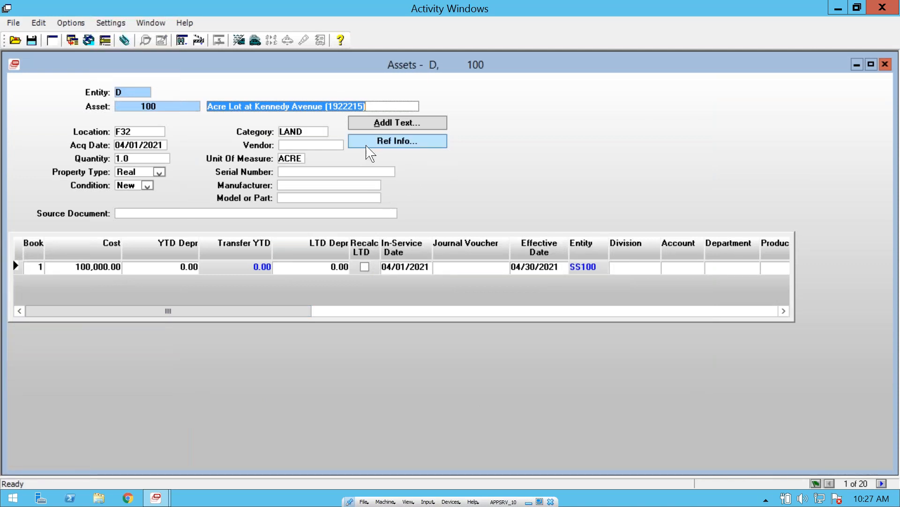
Step: Review the category and unit of measure of asset 100, and look into the location table entry for F32
{"action": "left_click", "coordinate": [312, 131]}
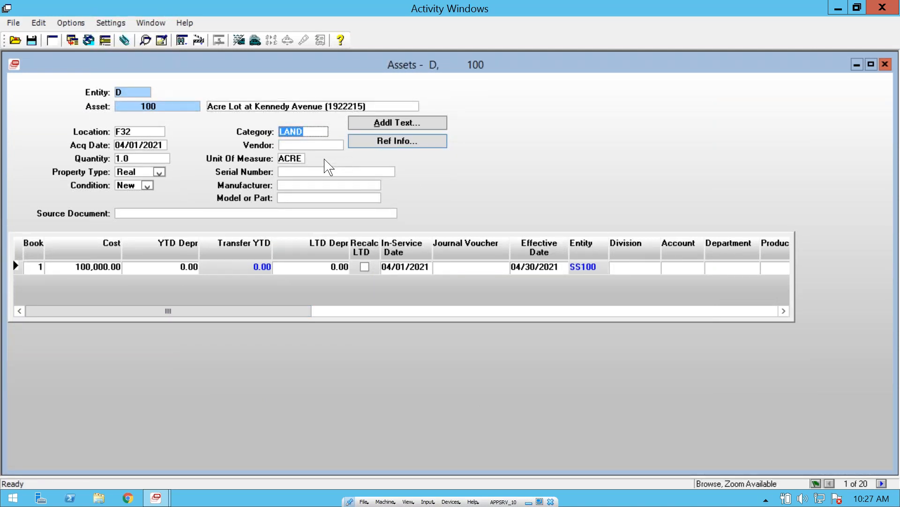
{"action": "left_click", "coordinate": [302, 158]}
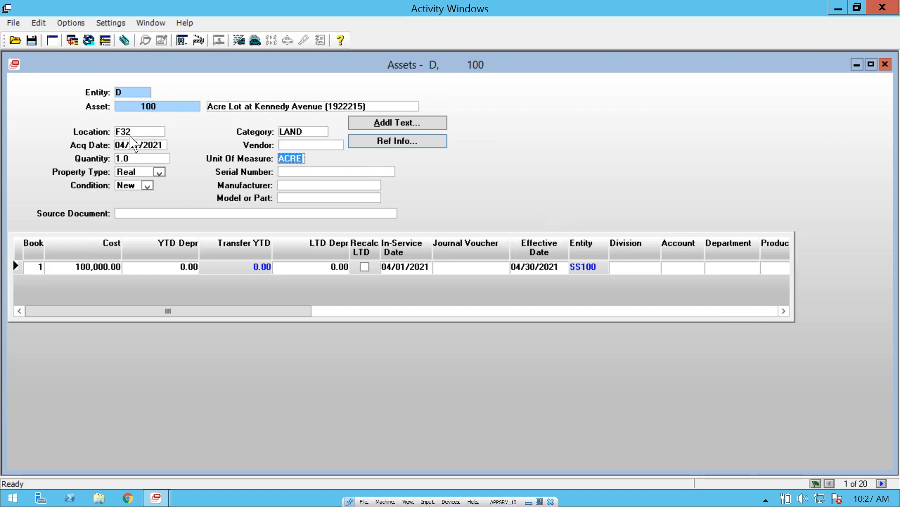
{"action": "left_click", "coordinate": [149, 132]}
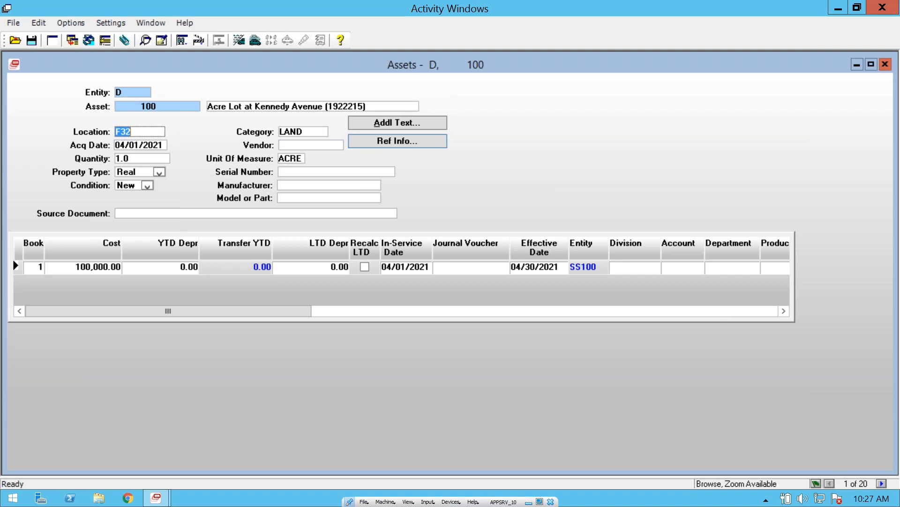
{"action": "double_click", "coordinate": [148, 132]}
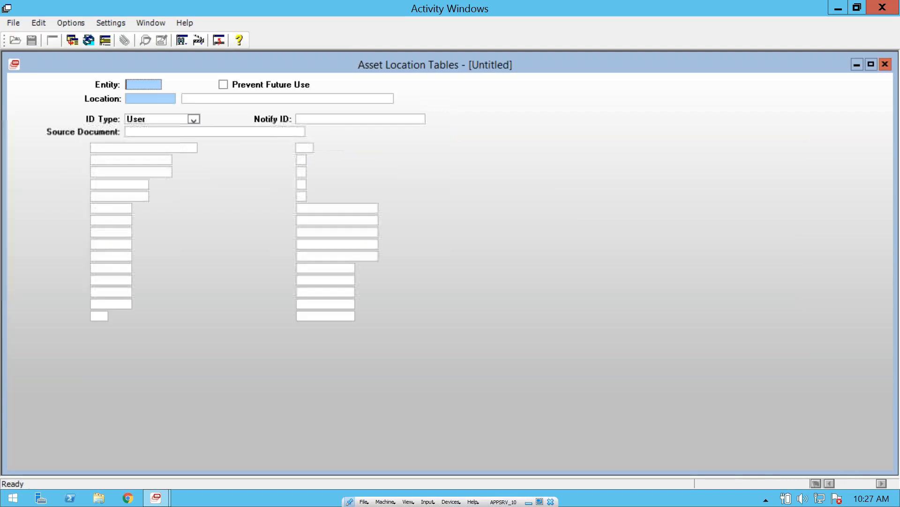
{"action": "left_click", "coordinate": [884, 64]}
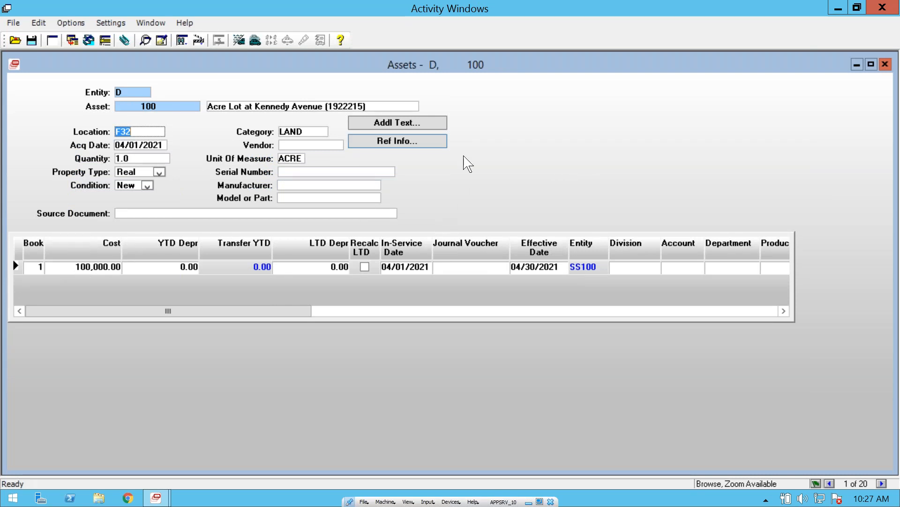
Step: Review the Depreciation Methods of the land asset's financial book and return to Basic Information
{"action": "right_click", "coordinate": [499, 115]}
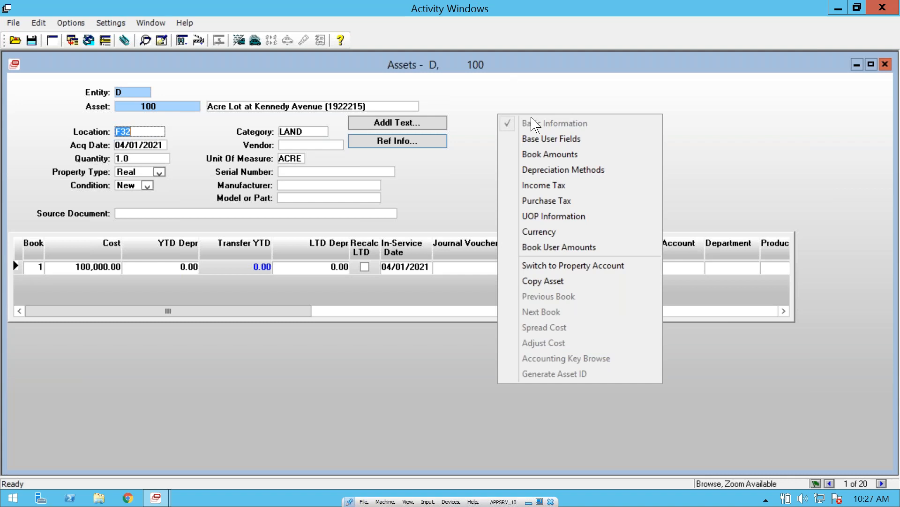
{"action": "left_click", "coordinate": [622, 175]}
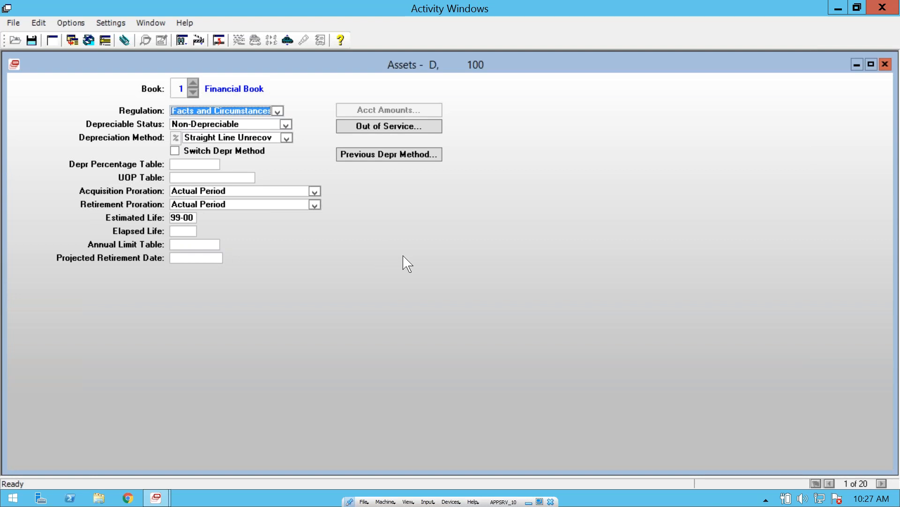
{"action": "right_click", "coordinate": [376, 206]}
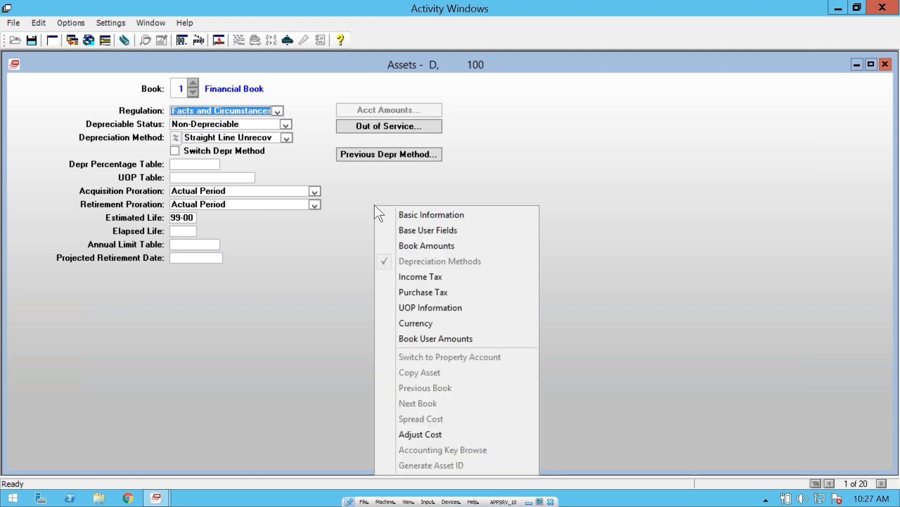
{"action": "left_click", "coordinate": [421, 216]}
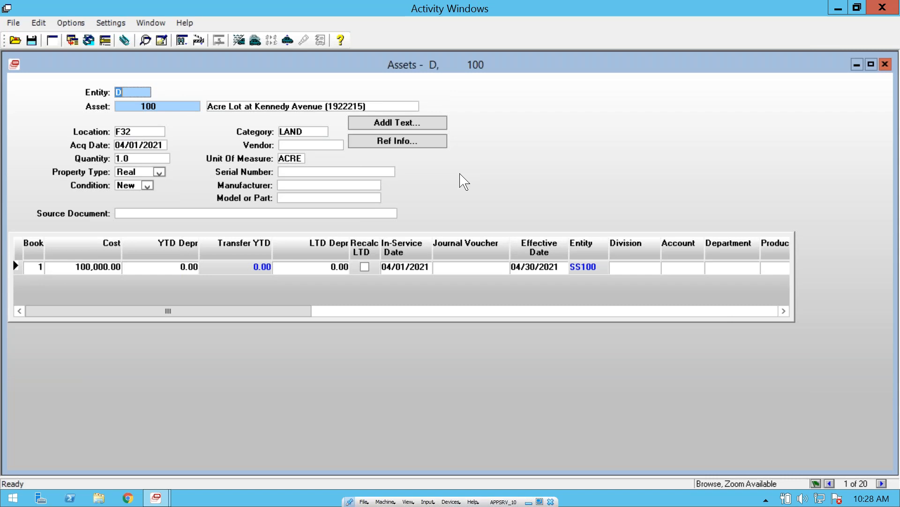
Step: Review the Book Amounts of the land asset, including LTD depreciation and net book value, and return to the main view
{"action": "right_click", "coordinate": [503, 114]}
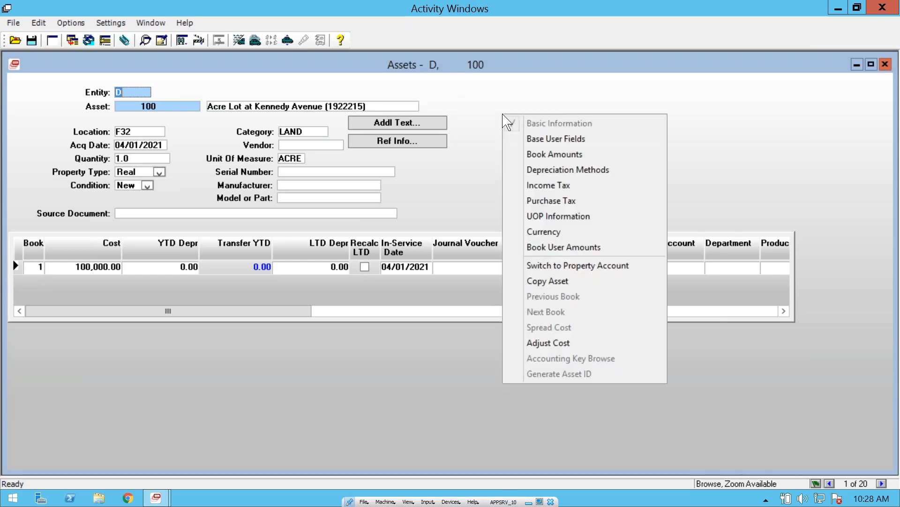
{"action": "left_click", "coordinate": [558, 154]}
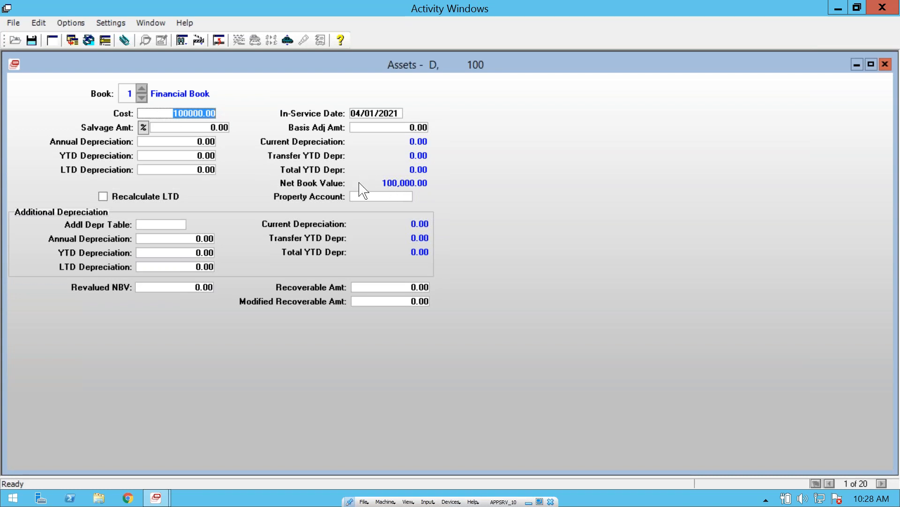
{"action": "left_click", "coordinate": [153, 171]}
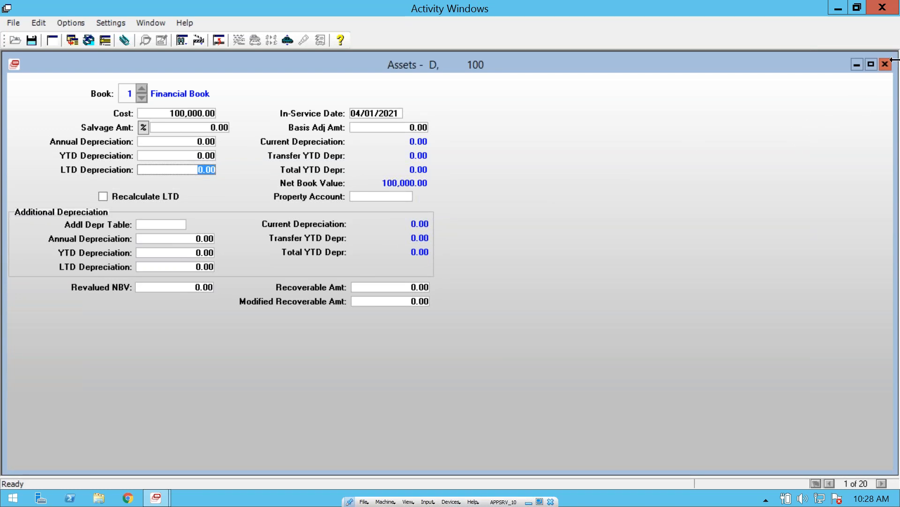
{"action": "left_click", "coordinate": [214, 39]}
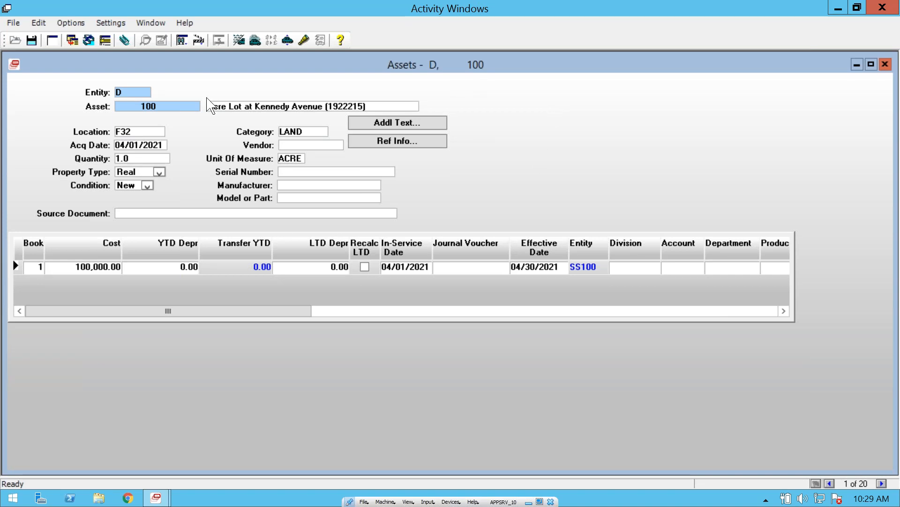
Step: Clear the asset form, enter entity D, and open the asset lookup
{"action": "left_click", "coordinate": [53, 40]}
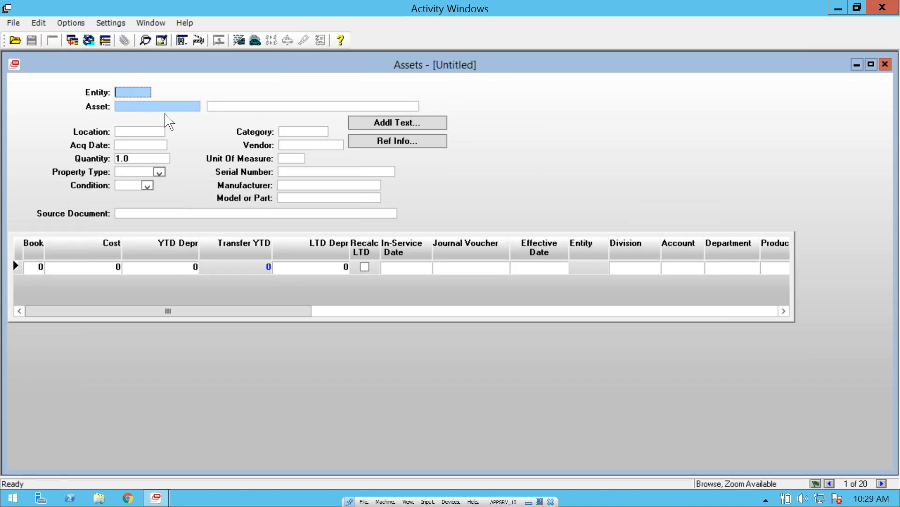
{"action": "type", "text": "D"}
{"action": "key", "text": "Tab"}
{"action": "left_click", "coordinate": [15, 40]}
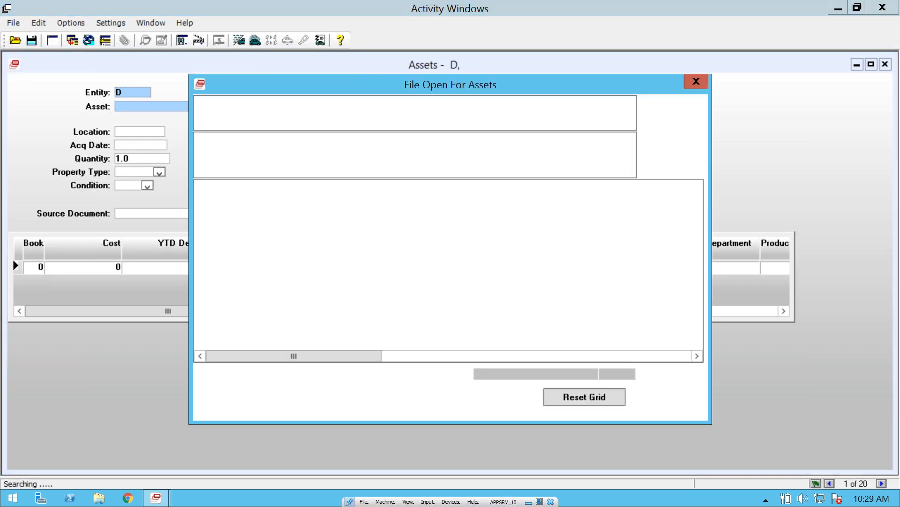
Step: Search the asset lookup for records whose Asset Entity Identifier starts with D
{"action": "left_click", "coordinate": [337, 119]}
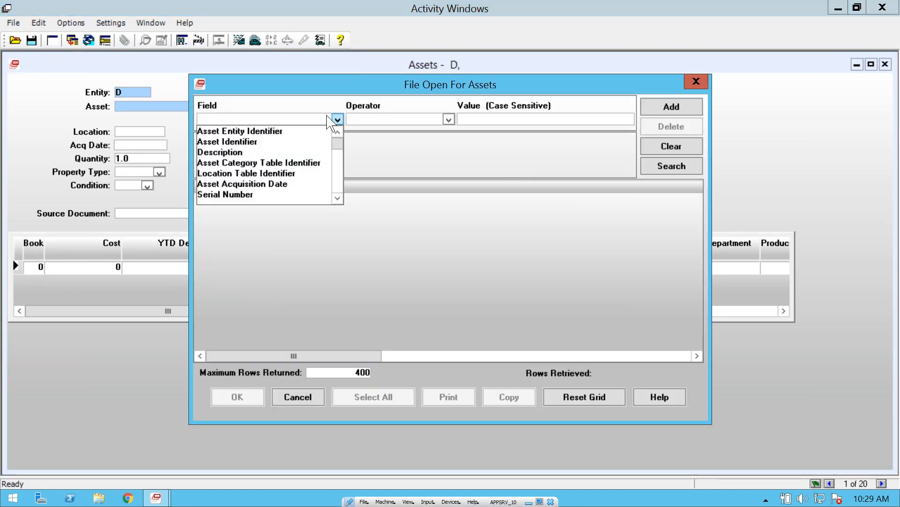
{"action": "left_click", "coordinate": [280, 132]}
{"action": "left_click", "coordinate": [375, 121]}
{"action": "left_click", "coordinate": [453, 132]}
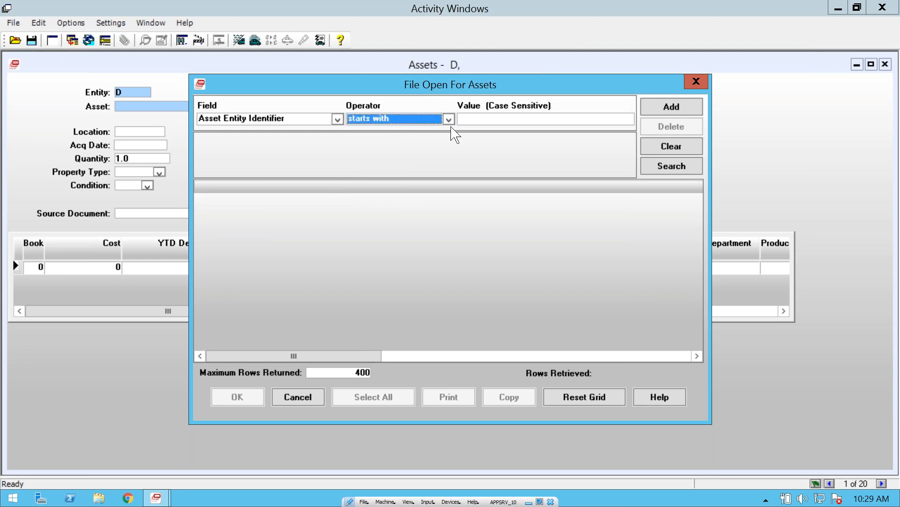
{"action": "left_click", "coordinate": [484, 121]}
{"action": "type", "text": "D"}
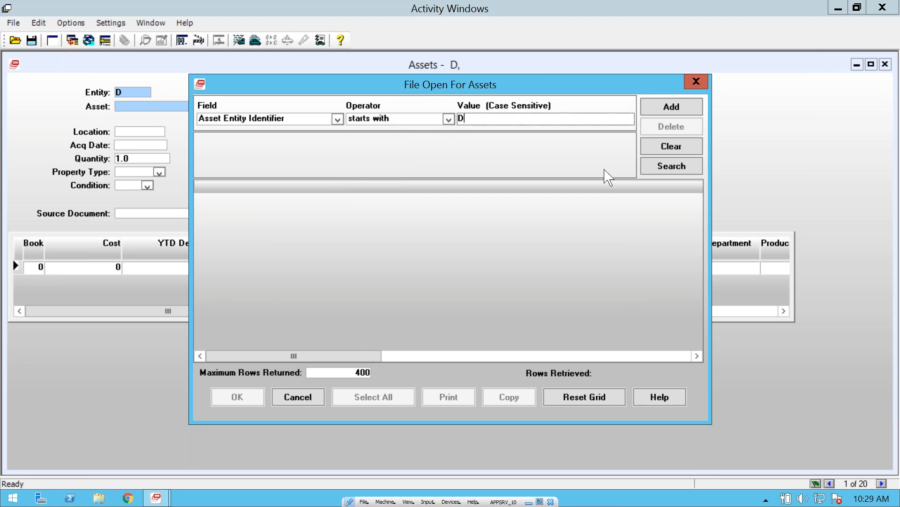
{"action": "left_click", "coordinate": [672, 167]}
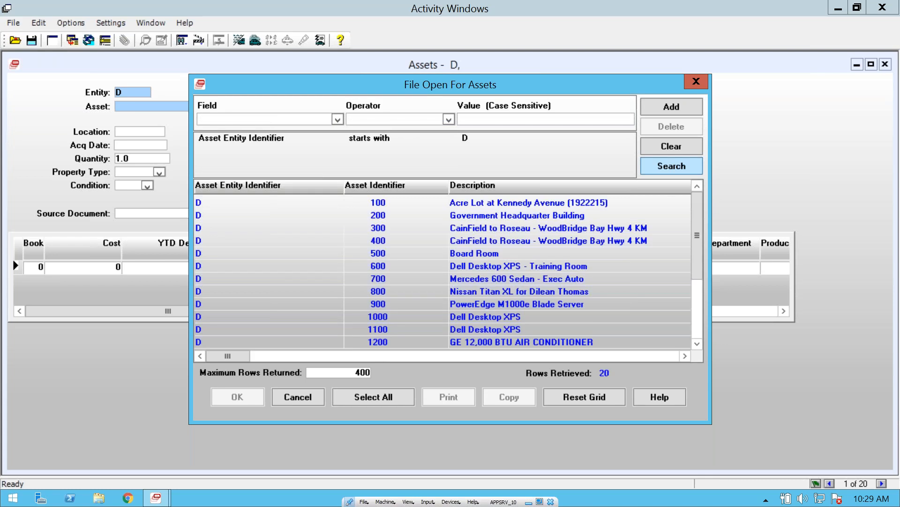
Step: Open asset 300, the CainField to Roseau - WoodBridge Bay Hwy road, from the search results
{"action": "left_click", "coordinate": [490, 229]}
{"action": "left_click", "coordinate": [490, 242]}
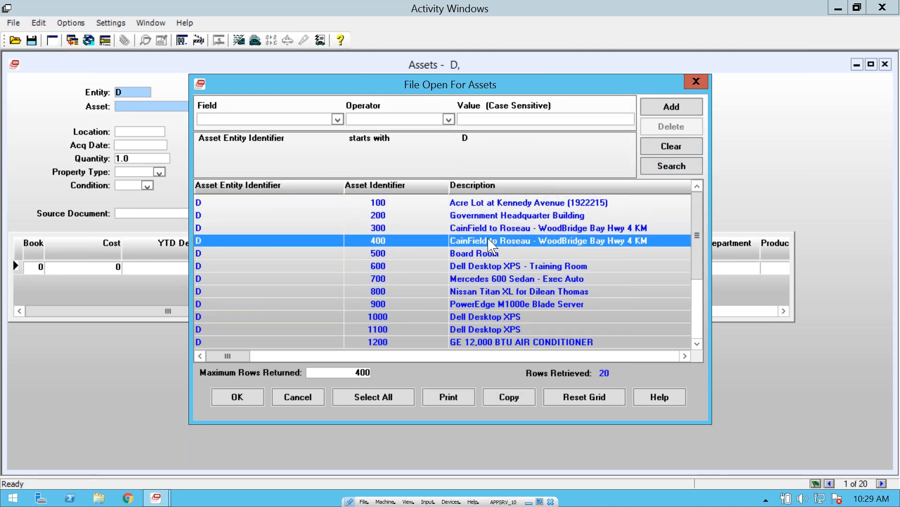
{"action": "double_click", "coordinate": [472, 232]}
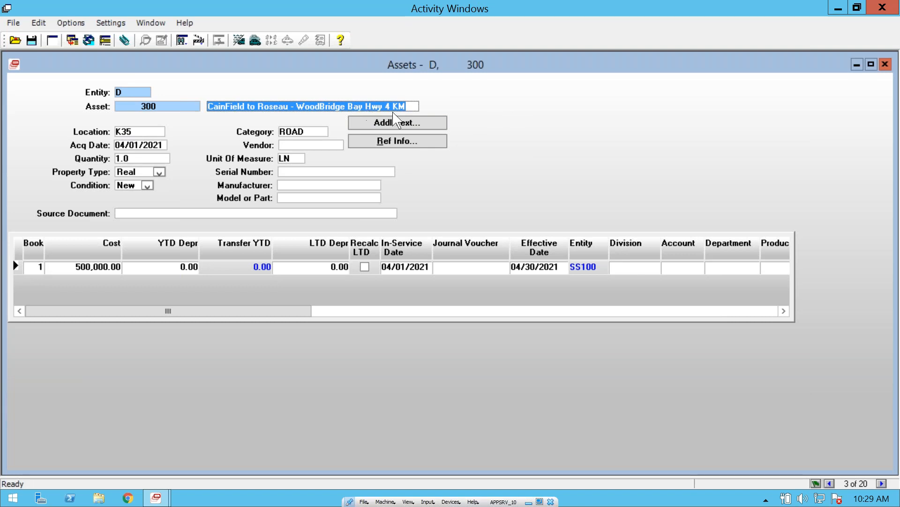
Step: Review asset 300's Base User Fields, including both road segments, the category and subcategories, and return to Basic Information
{"action": "right_click", "coordinate": [486, 116]}
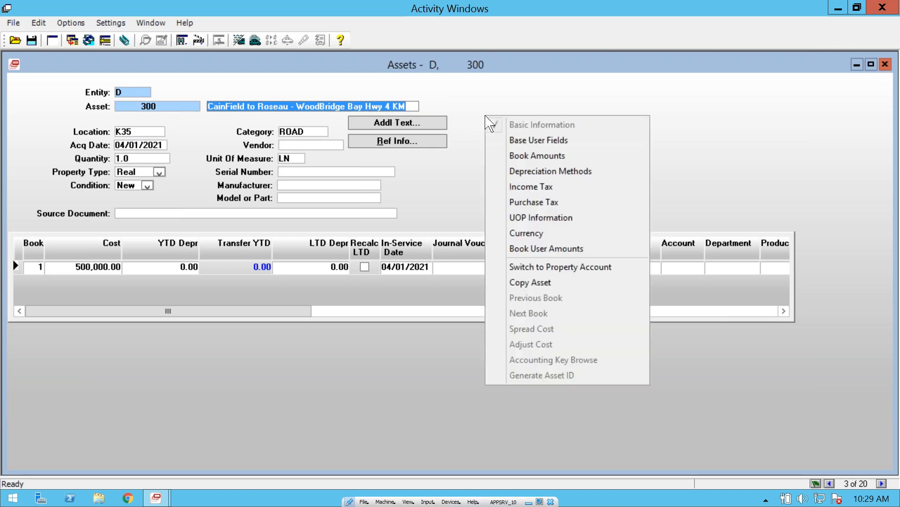
{"action": "left_click", "coordinate": [548, 140]}
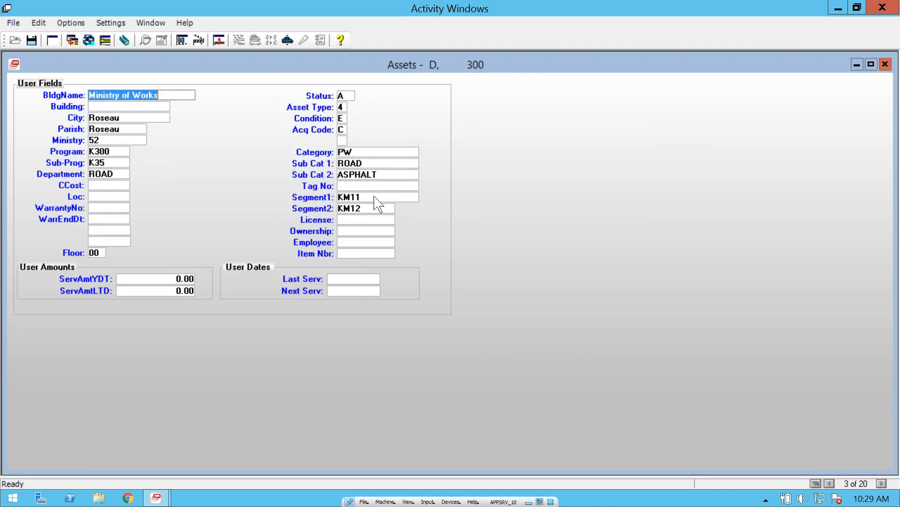
{"action": "left_click", "coordinate": [375, 198]}
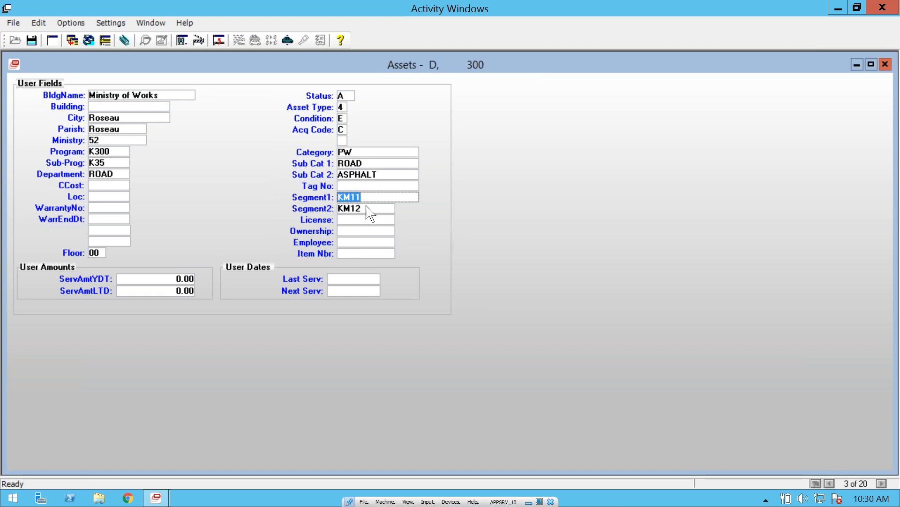
{"action": "key", "text": "Tab"}
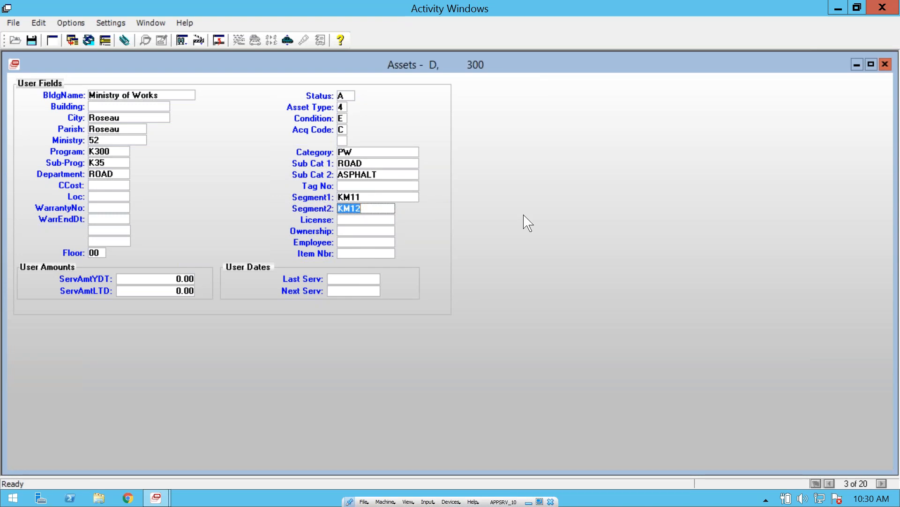
{"action": "left_click", "coordinate": [367, 153]}
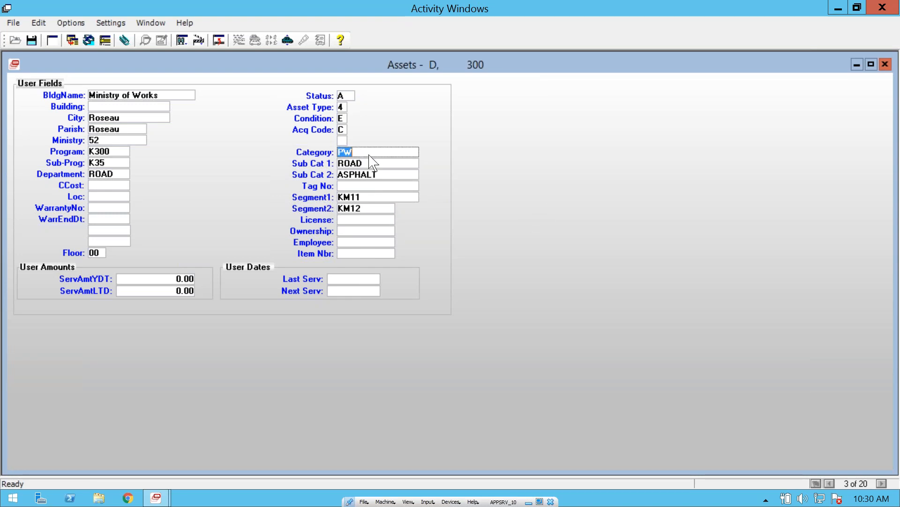
{"action": "left_click", "coordinate": [373, 167]}
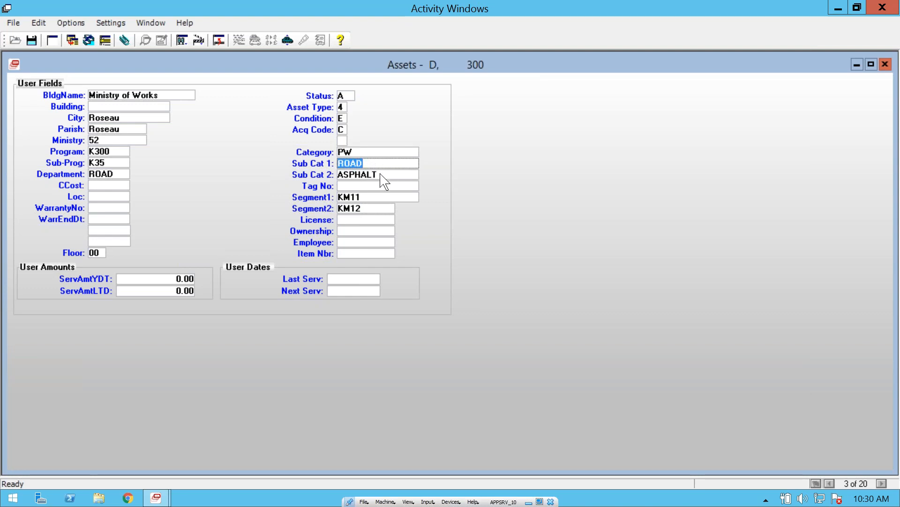
{"action": "left_click", "coordinate": [381, 175]}
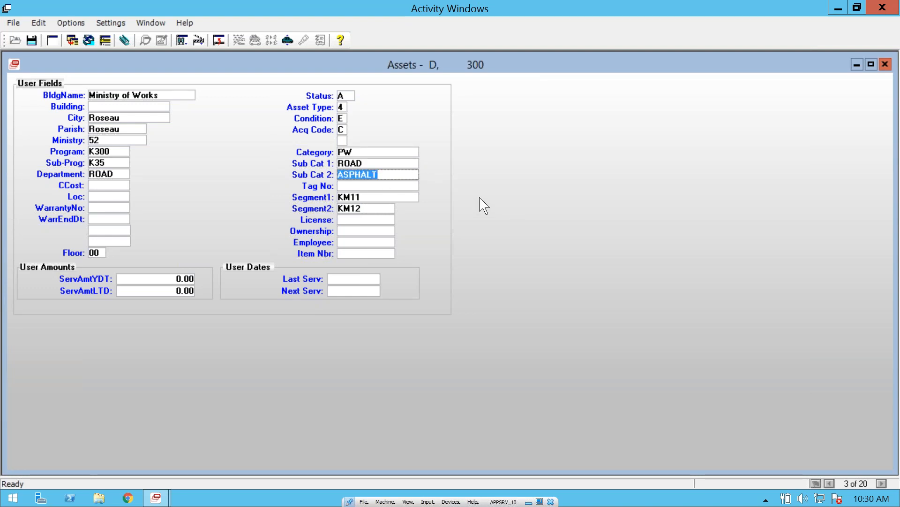
{"action": "right_click", "coordinate": [505, 159]}
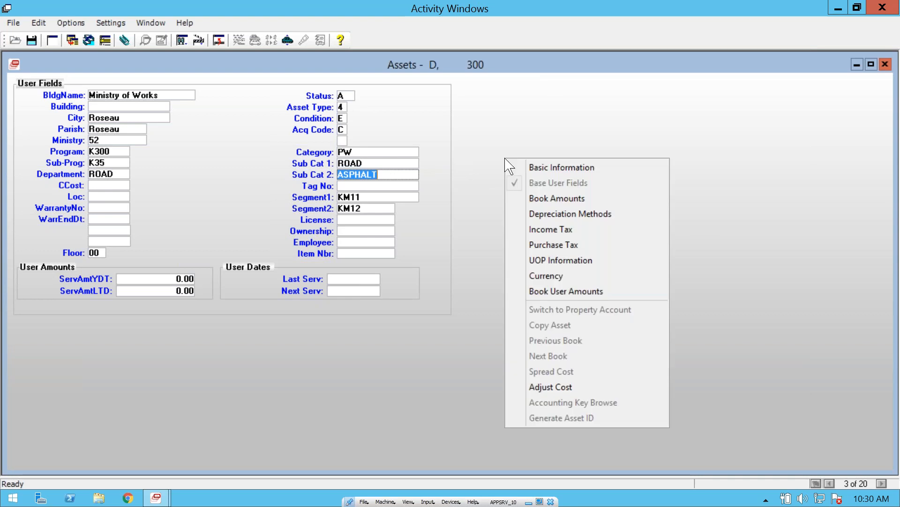
{"action": "left_click", "coordinate": [549, 168]}
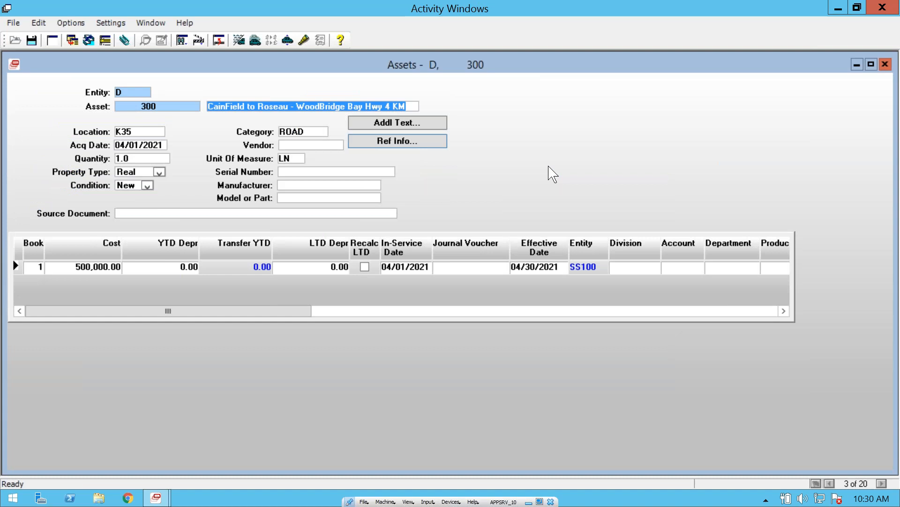
Step: Review the Depreciation Methods of asset 300's financial book, return to Basic Information, and check the book's cost
{"action": "right_click", "coordinate": [430, 172]}
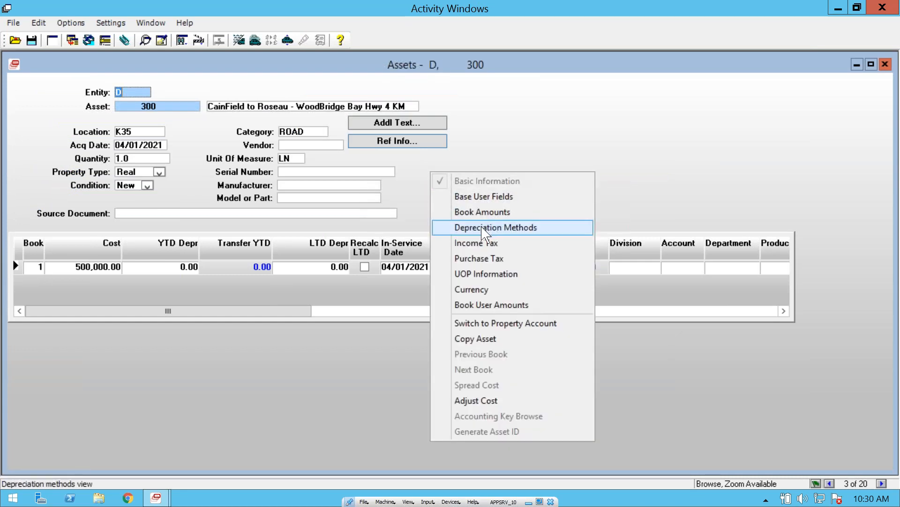
{"action": "left_click", "coordinate": [538, 230]}
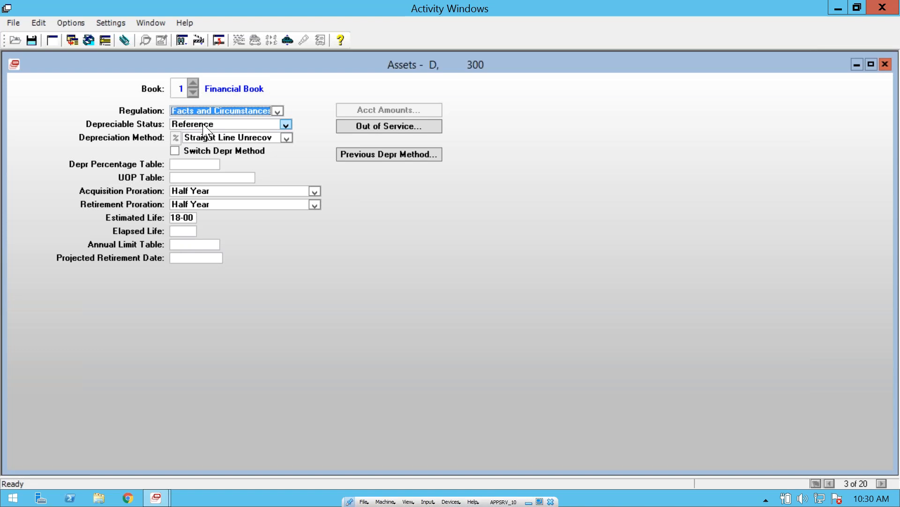
{"action": "right_click", "coordinate": [402, 202]}
{"action": "left_click", "coordinate": [460, 211]}
{"action": "left_click", "coordinate": [87, 270]}
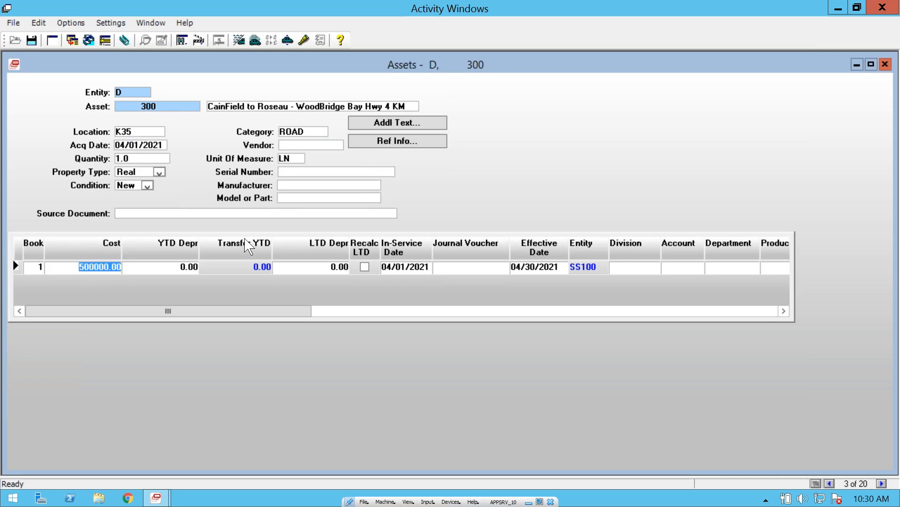
Step: Open asset 400, the second WoodBridge Bay Hwy road record, and check its cost in book 1
{"action": "left_click", "coordinate": [19, 39]}
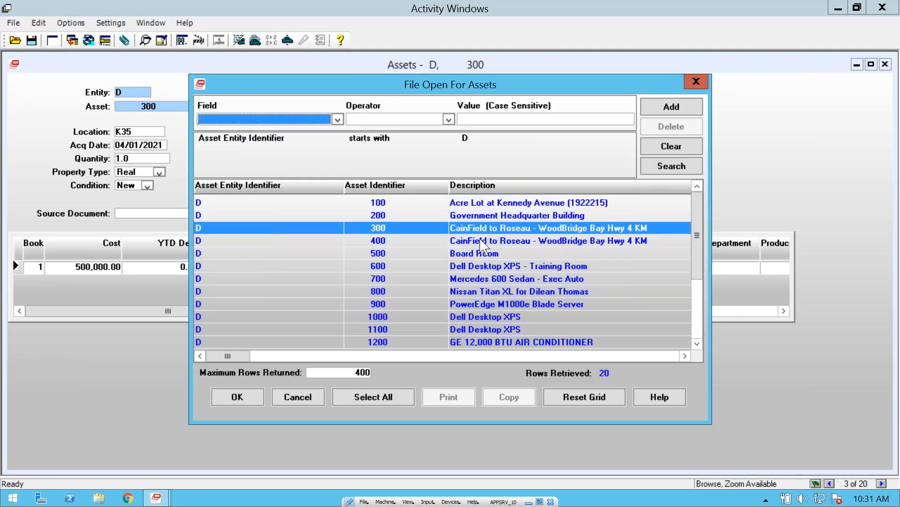
{"action": "double_click", "coordinate": [480, 240]}
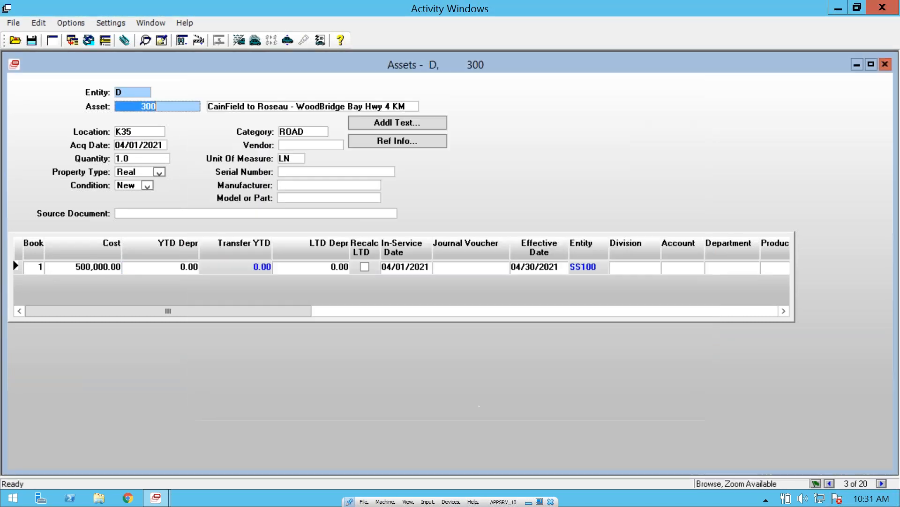
{"action": "left_click", "coordinate": [101, 269]}
Step: Review the Depreciation Methods of asset 400's financial book and return to its Basic Information
{"action": "right_click", "coordinate": [568, 146]}
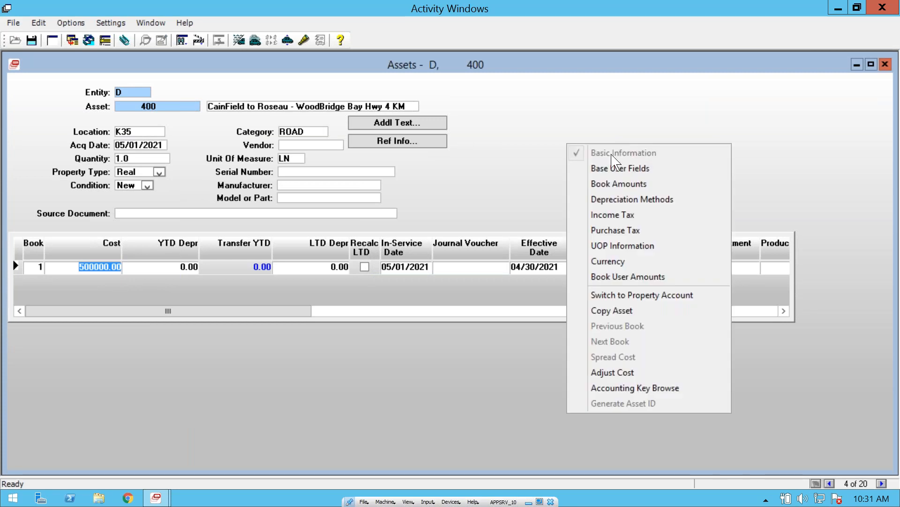
{"action": "left_click", "coordinate": [627, 200]}
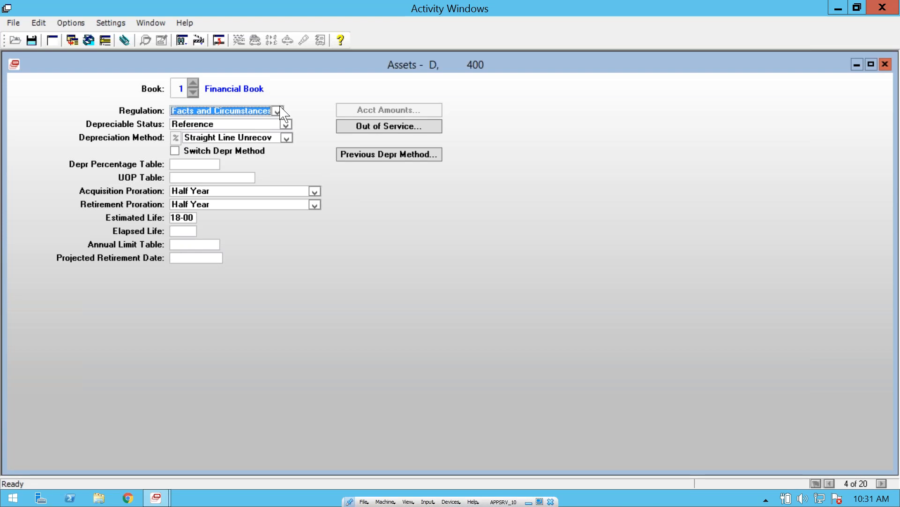
{"action": "left_click", "coordinate": [219, 41]}
{"action": "left_click", "coordinate": [220, 40]}
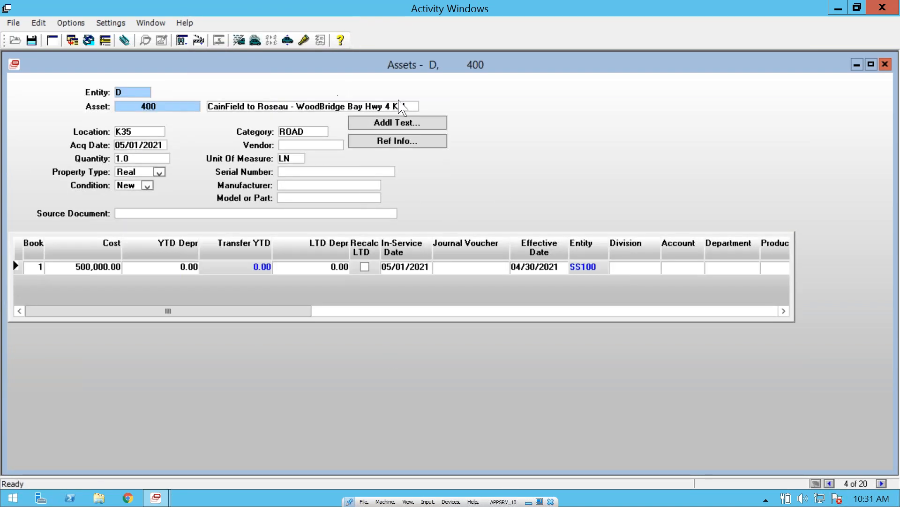
Step: Switch to Property Accounts, enter entity D, search for accounts whose entity starts with D, and open ROAD21
{"action": "left_click", "coordinate": [239, 41]}
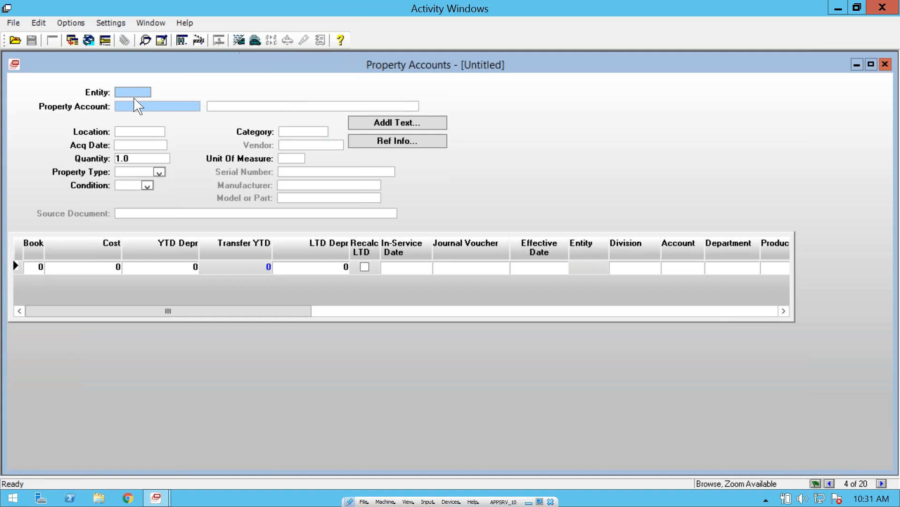
{"action": "type", "text": "D"}
{"action": "left_click", "coordinate": [15, 40]}
{"action": "left_click", "coordinate": [672, 166]}
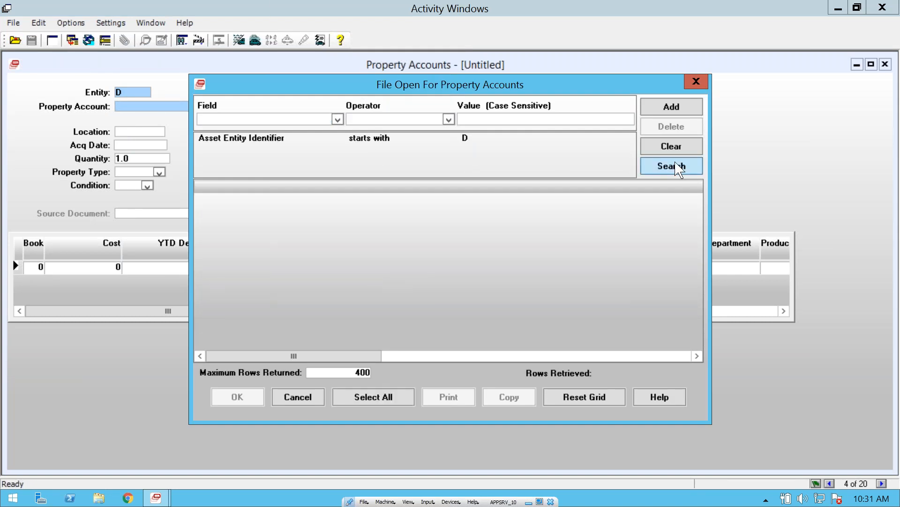
{"action": "double_click", "coordinate": [389, 216]}
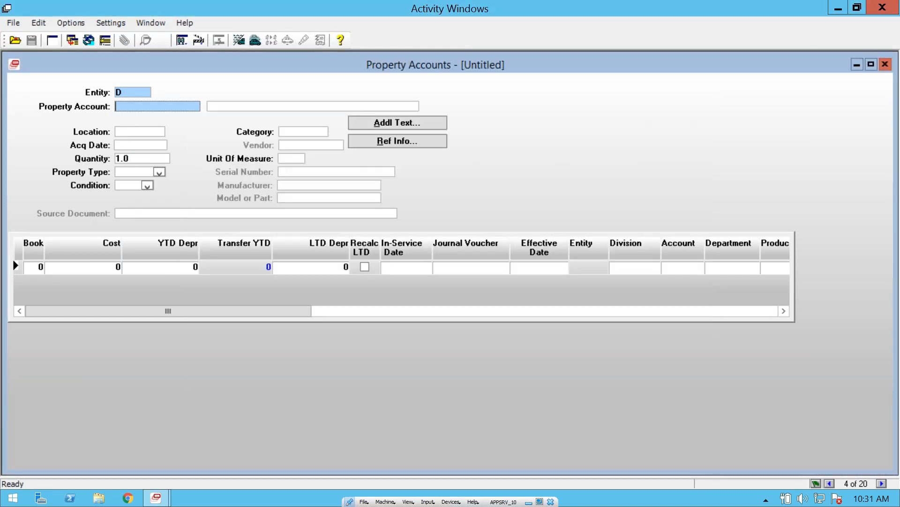
Step: Review the cost, quantity, LTD depreciation and YTD depreciation of property account ROAD21
{"action": "left_click", "coordinate": [102, 267]}
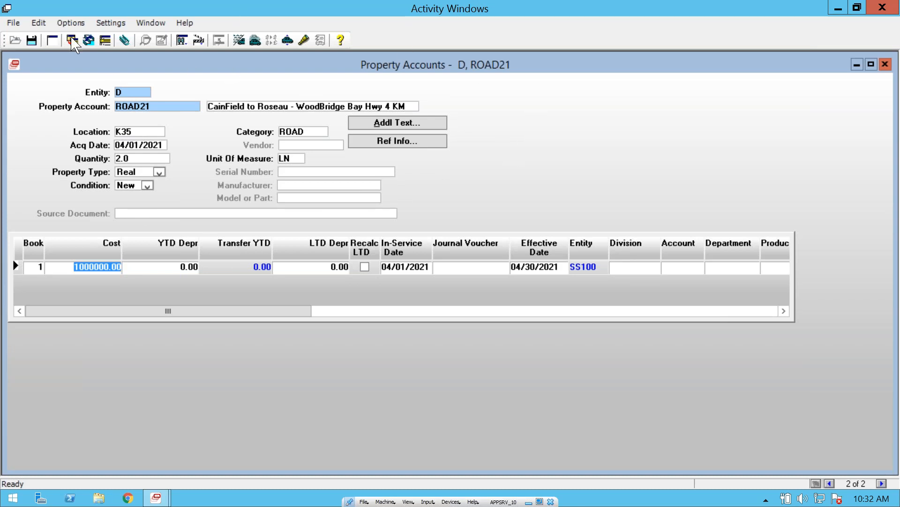
{"action": "left_click", "coordinate": [146, 161]}
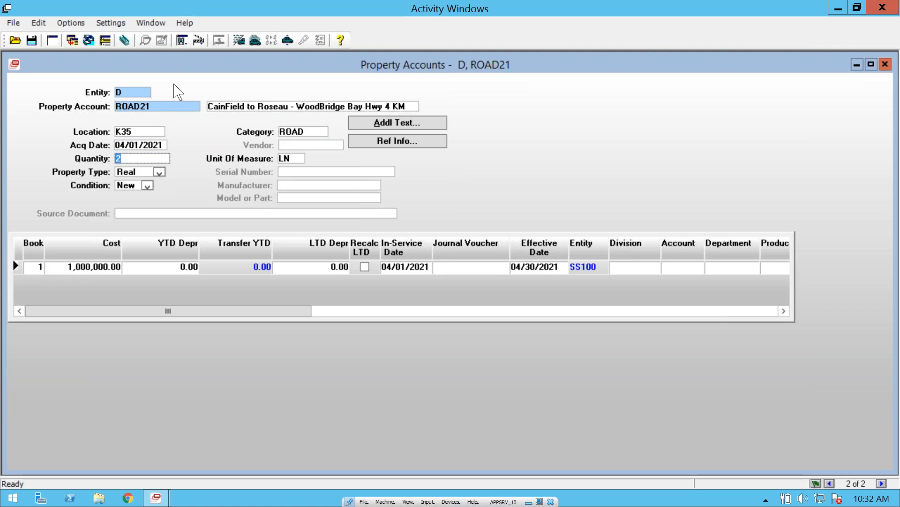
{"action": "left_click", "coordinate": [331, 267]}
{"action": "left_click", "coordinate": [168, 269]}
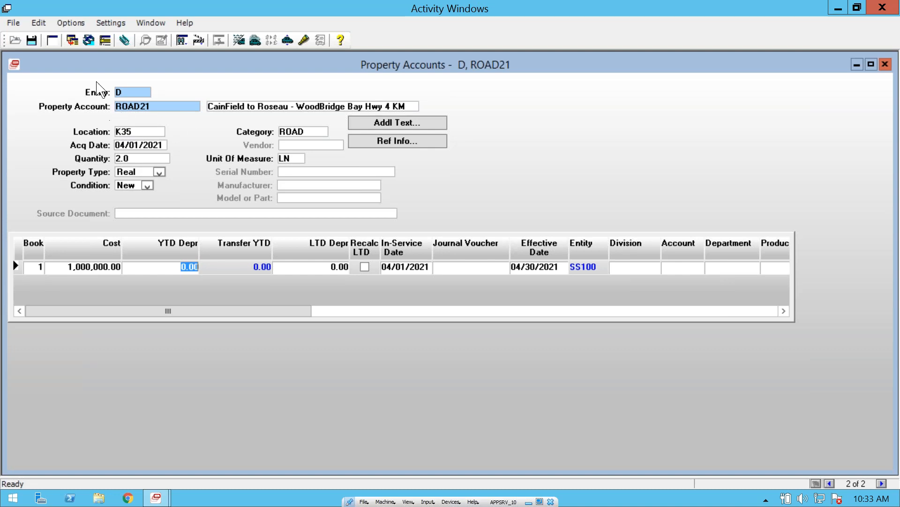
Step: Switch back to Assets, enter entity D, and run an unfiltered search in the asset lookup
{"action": "left_click", "coordinate": [238, 40]}
{"action": "left_click", "coordinate": [238, 40]}
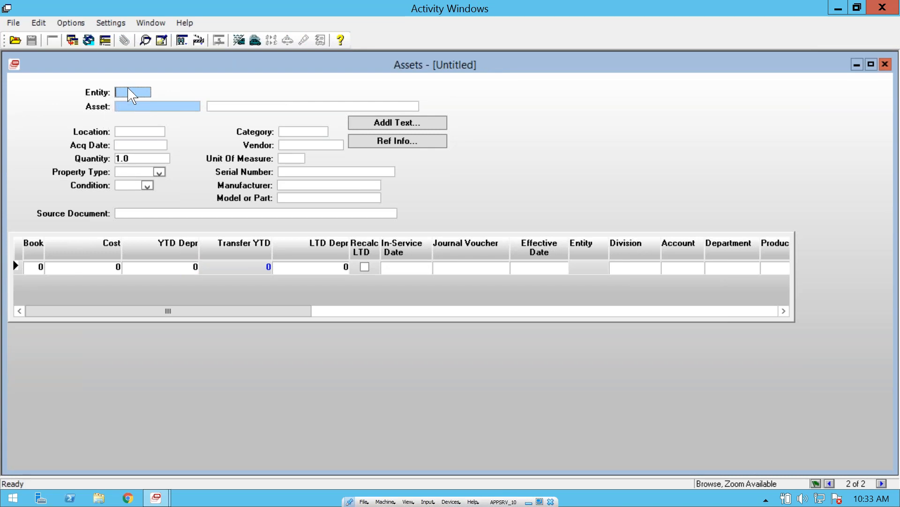
{"action": "type", "text": "D"}
{"action": "key", "text": "Tab"}
{"action": "left_click", "coordinate": [15, 40]}
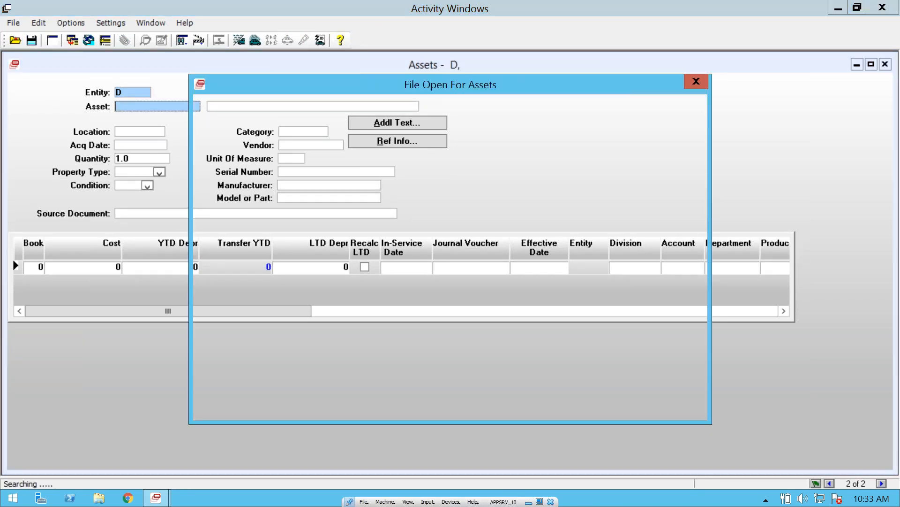
{"action": "left_click", "coordinate": [671, 165]}
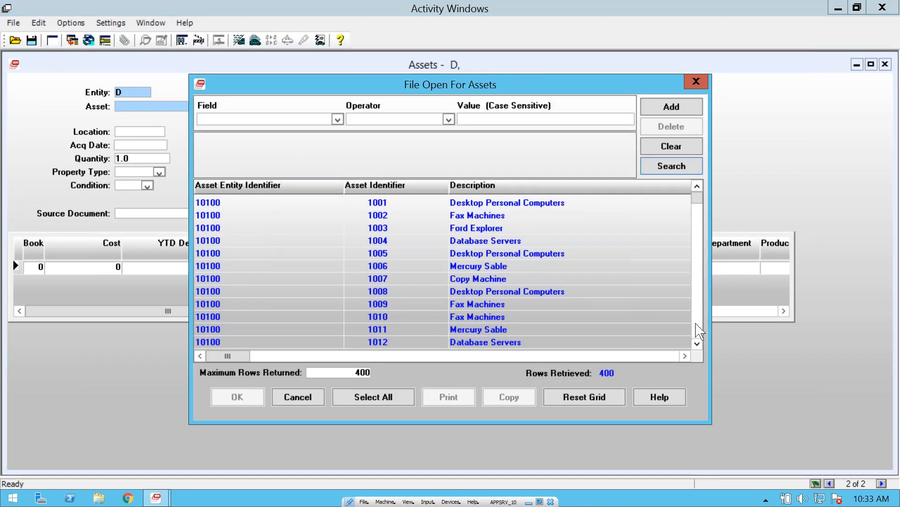
Step: Restrict the asset lookup to Asset Entity Identifiers starting with D and repeat the search
{"action": "left_click", "coordinate": [337, 120]}
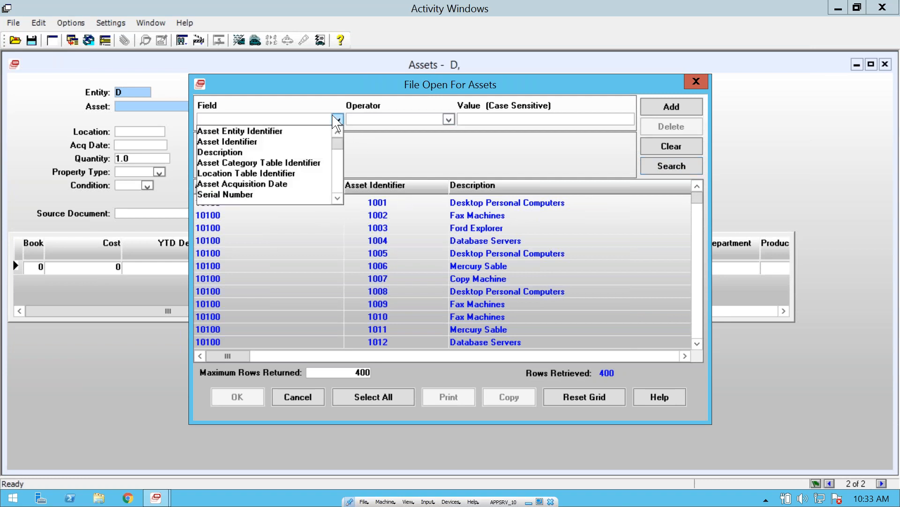
{"action": "left_click", "coordinate": [249, 131]}
{"action": "left_click", "coordinate": [375, 120]}
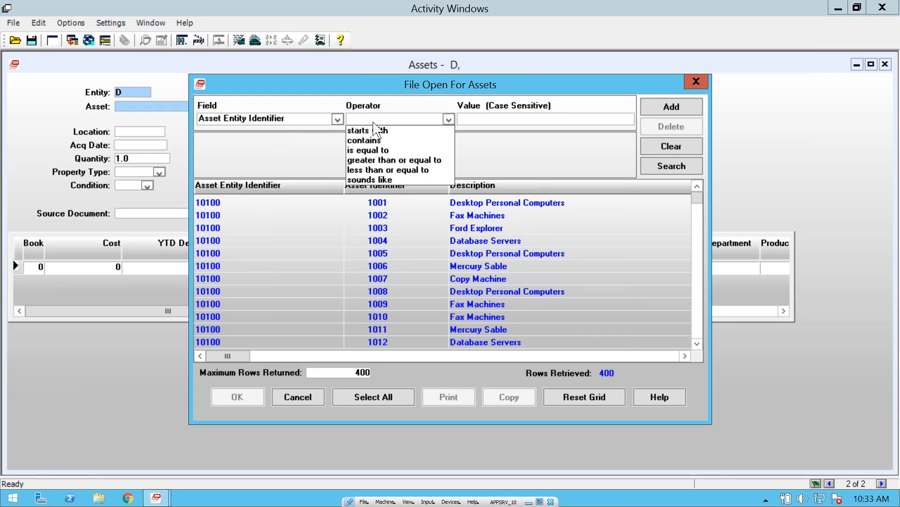
{"action": "left_click", "coordinate": [373, 130]}
{"action": "left_click", "coordinate": [480, 120]}
{"action": "type", "text": "D"}
{"action": "left_click", "coordinate": [659, 167]}
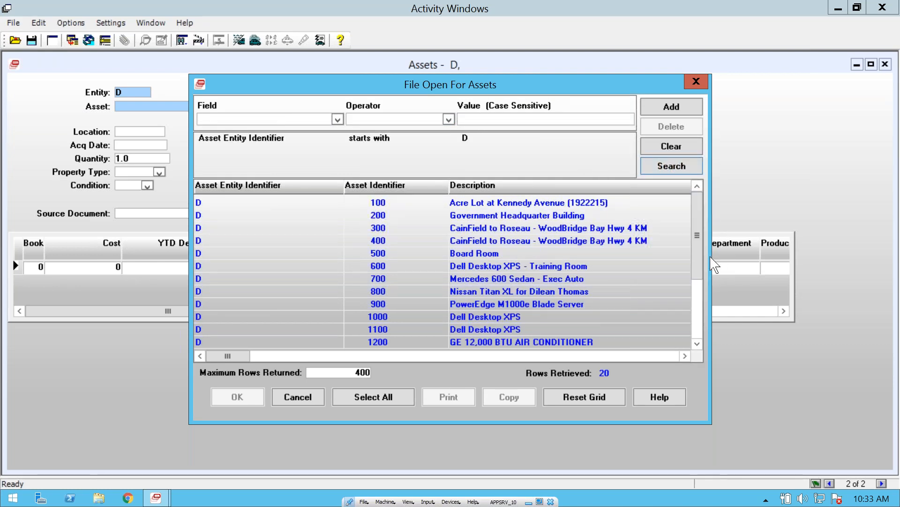
Step: Open asset 1200, review its book amounts in the Financial Book and the Revaluation Cost book, and return to Basic Information
{"action": "double_click", "coordinate": [534, 342]}
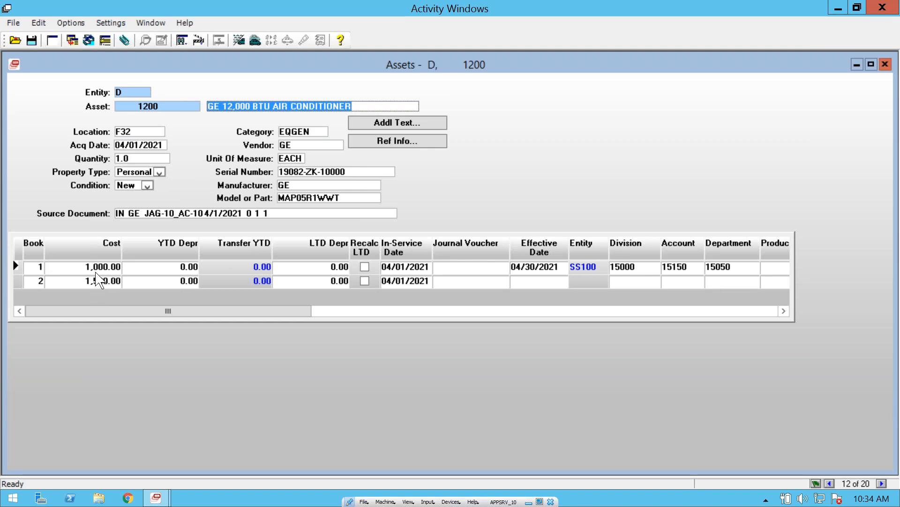
{"action": "right_click", "coordinate": [515, 116]}
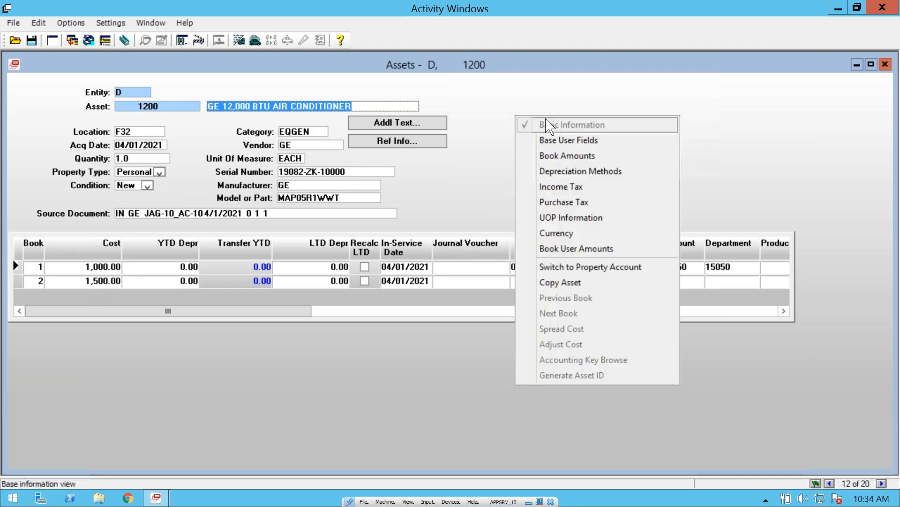
{"action": "left_click", "coordinate": [579, 156]}
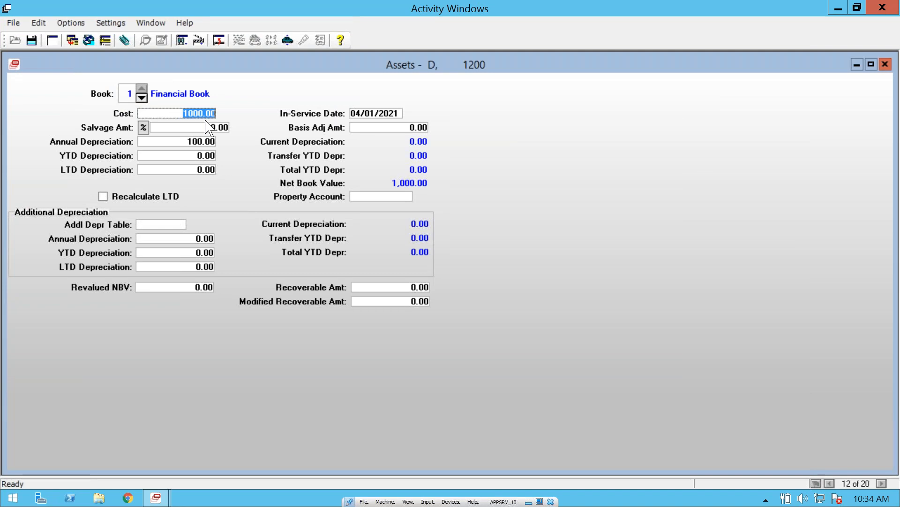
{"action": "left_click", "coordinate": [142, 98]}
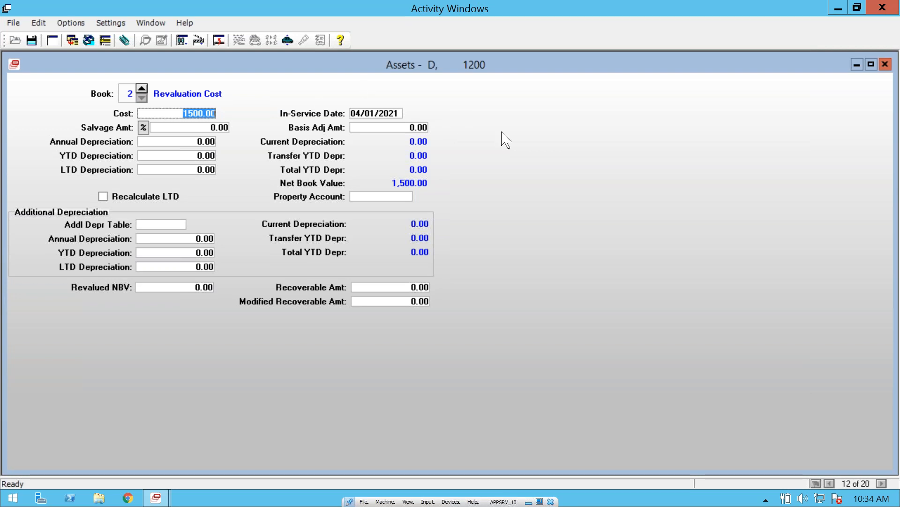
{"action": "right_click", "coordinate": [526, 108]}
{"action": "left_click", "coordinate": [572, 117]}
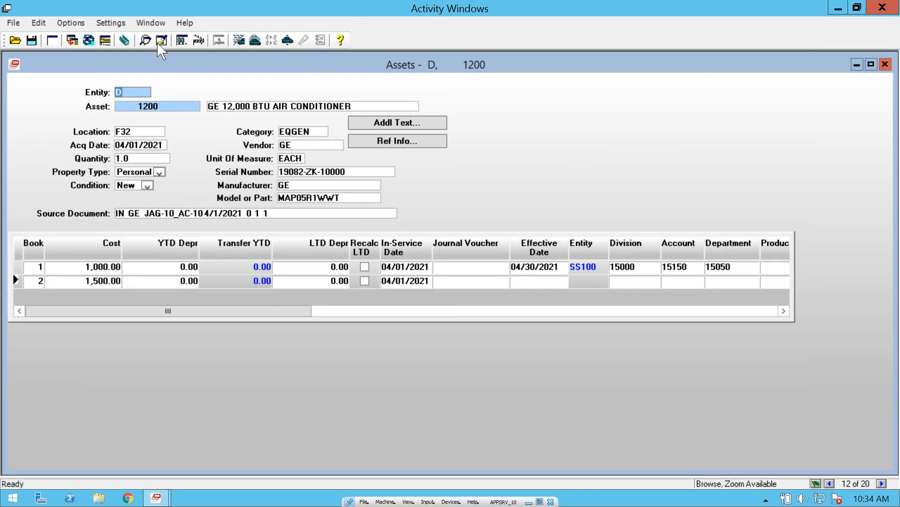
Step: Start a blank asset record, enter entity D, and open the lookup of existing assets
{"action": "left_click", "coordinate": [52, 40]}
{"action": "type", "text": "D"}
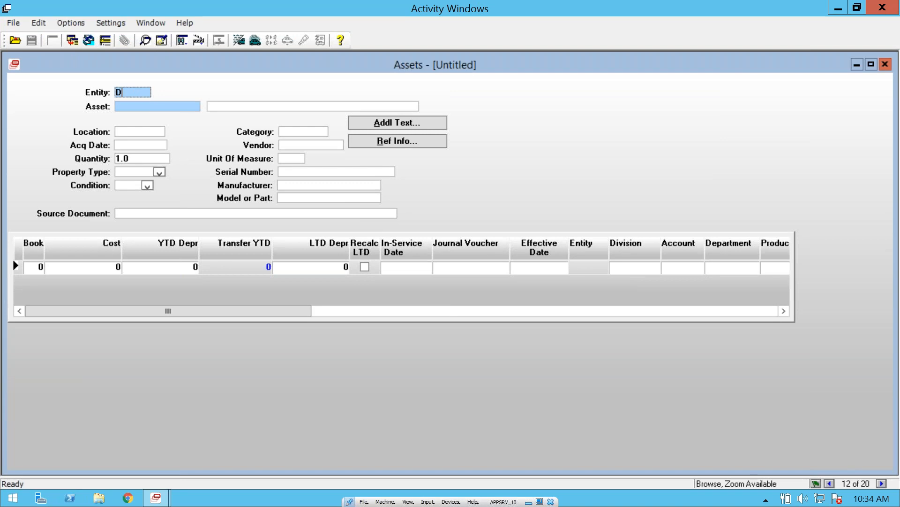
{"action": "key", "text": "Tab"}
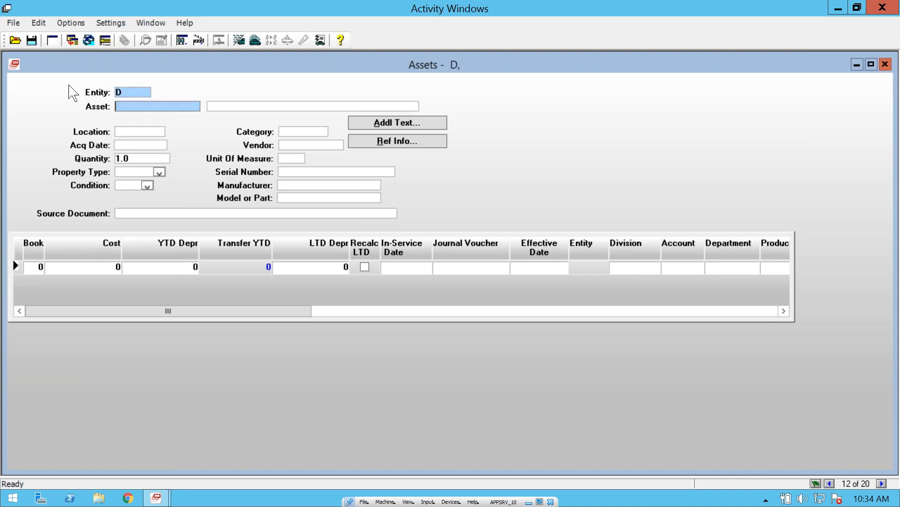
{"action": "left_click", "coordinate": [16, 40]}
{"action": "left_click_drag", "start_coordinate": [443, 77], "coordinate": [419, 71]}
Step: Set the asset lookup criterion to Asset Entity Identifier starts with D
{"action": "left_click", "coordinate": [317, 107]}
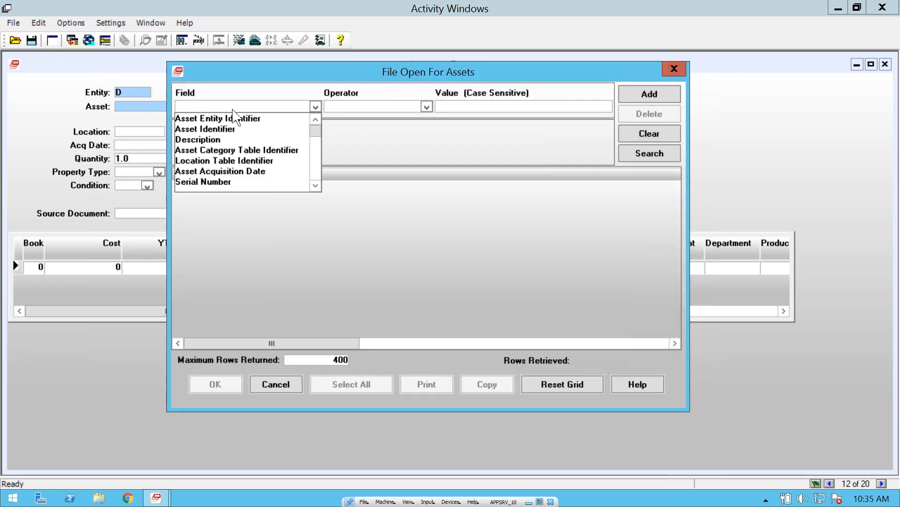
{"action": "left_click", "coordinate": [230, 118]}
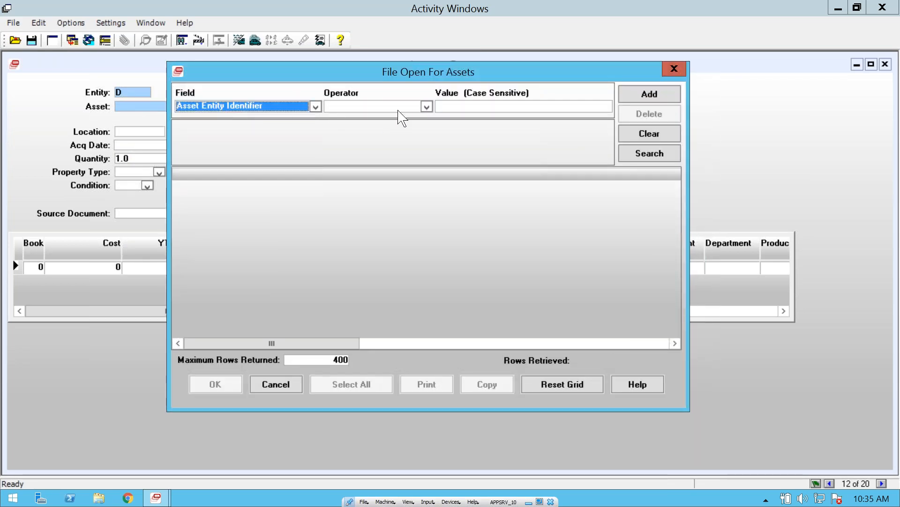
{"action": "left_click", "coordinate": [426, 107]}
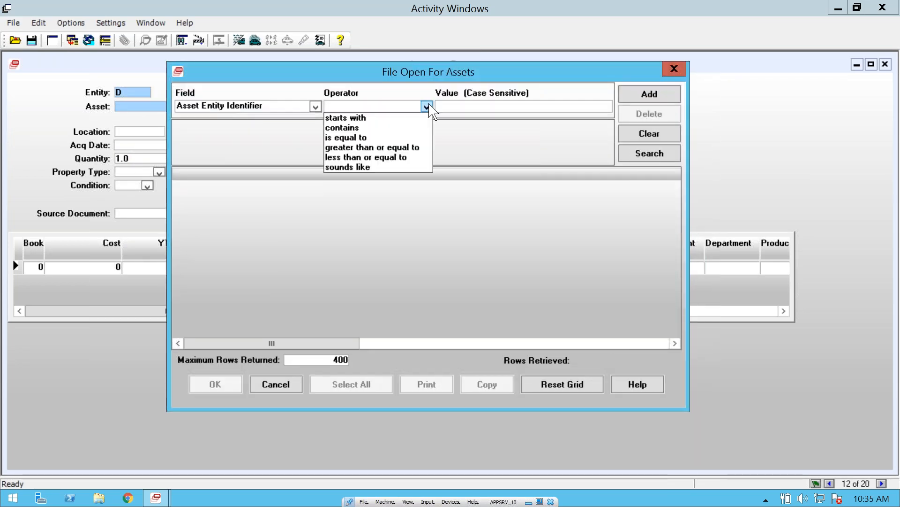
{"action": "left_click", "coordinate": [364, 119]}
{"action": "left_click", "coordinate": [464, 112]}
{"action": "type", "text": "D"}
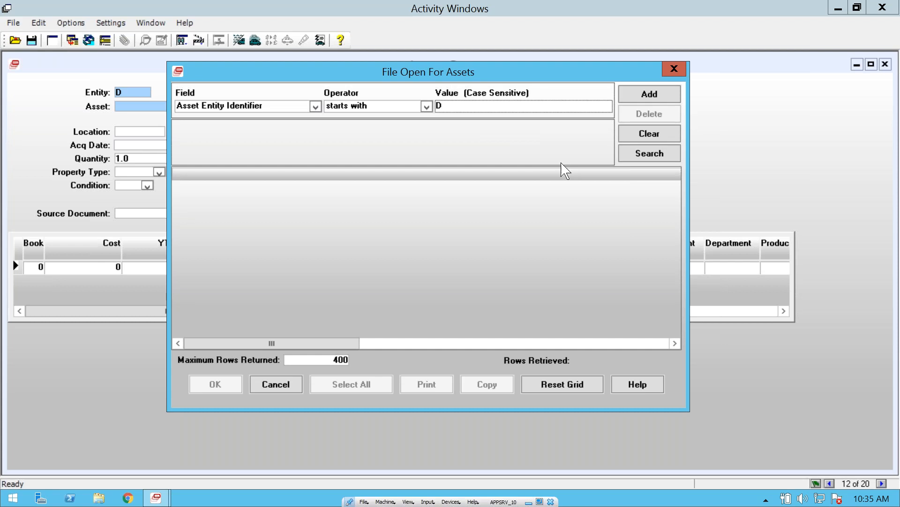
Step: Apply the entity D criterion, add a second criterion of Category starts with EQ, and search the assets
{"action": "left_click", "coordinate": [653, 95]}
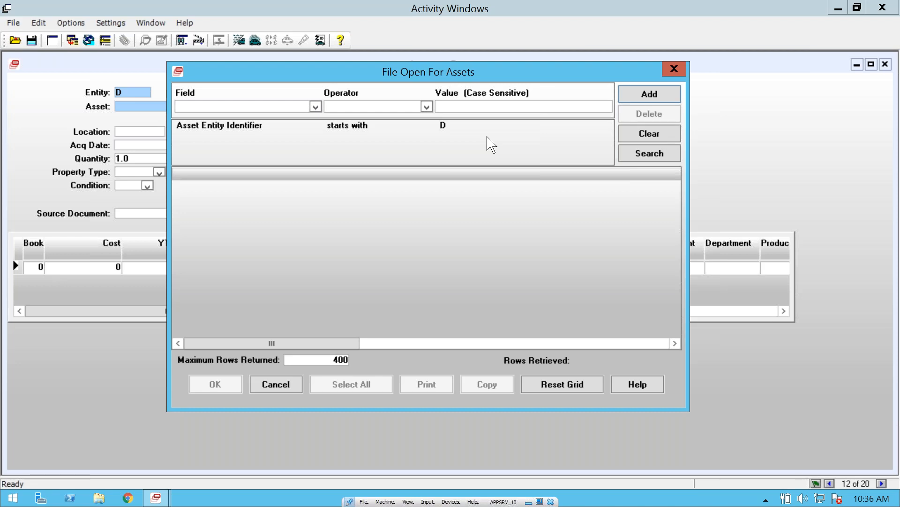
{"action": "left_click", "coordinate": [316, 106]}
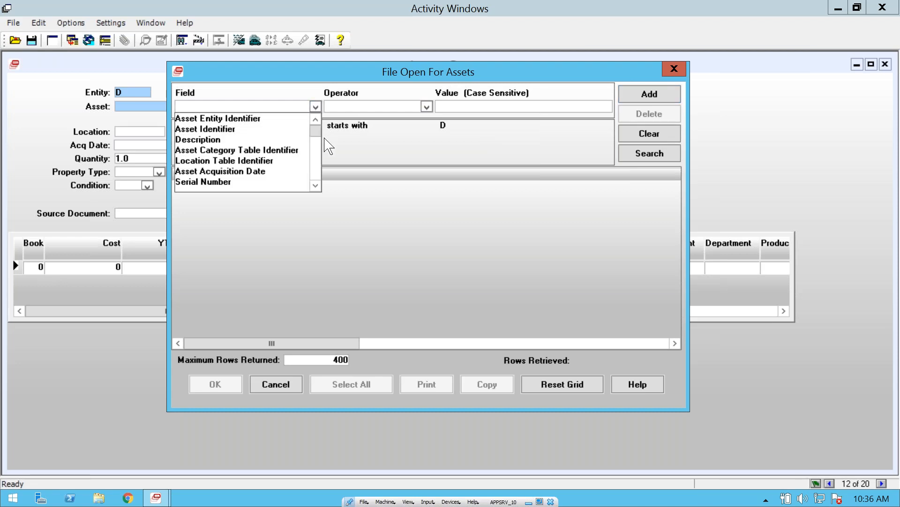
{"action": "left_click_drag", "start_coordinate": [315, 132], "coordinate": [321, 178]}
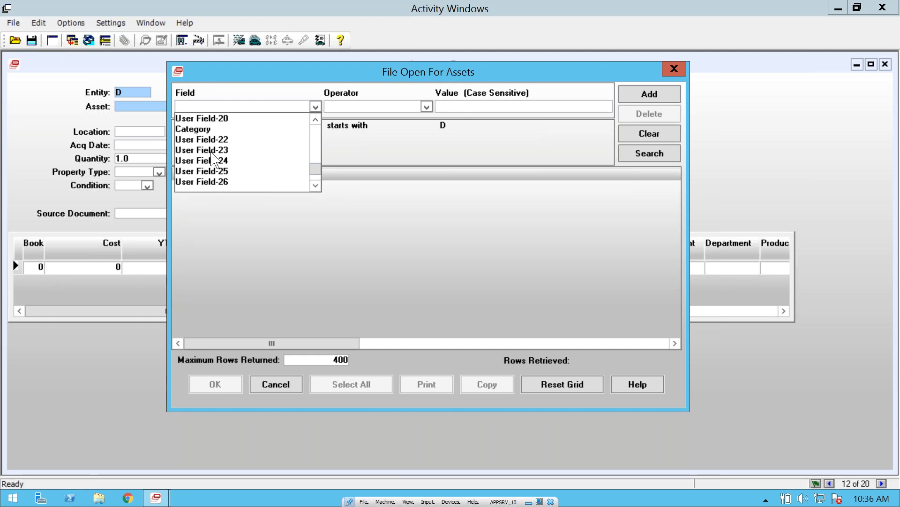
{"action": "left_click", "coordinate": [184, 129]}
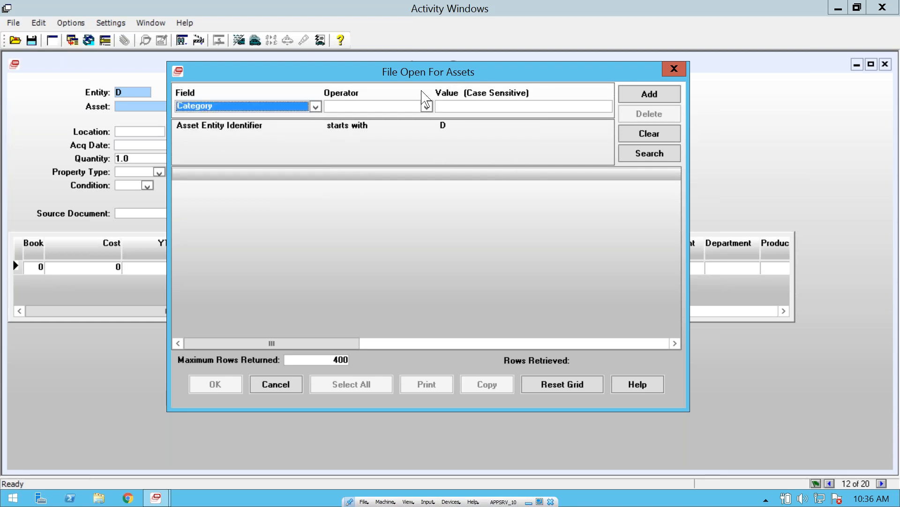
{"action": "left_click", "coordinate": [427, 107]}
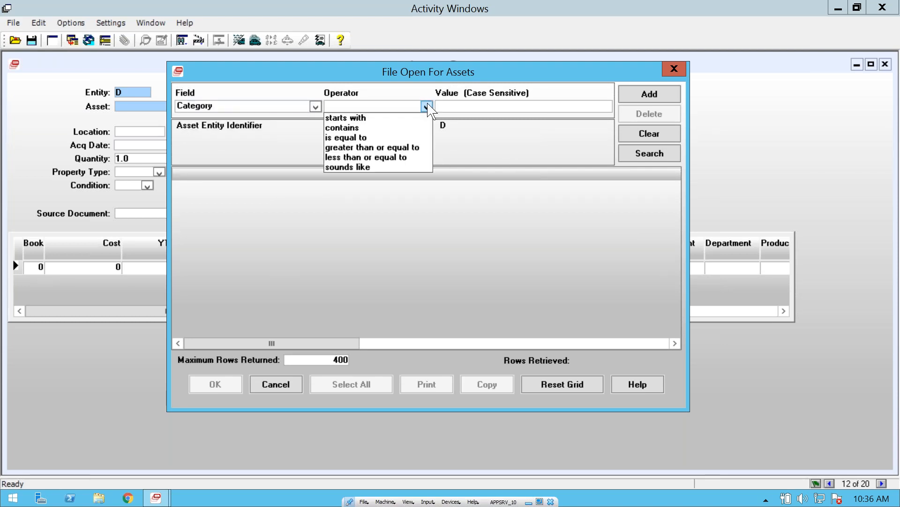
{"action": "left_click", "coordinate": [359, 119]}
{"action": "left_click", "coordinate": [464, 110]}
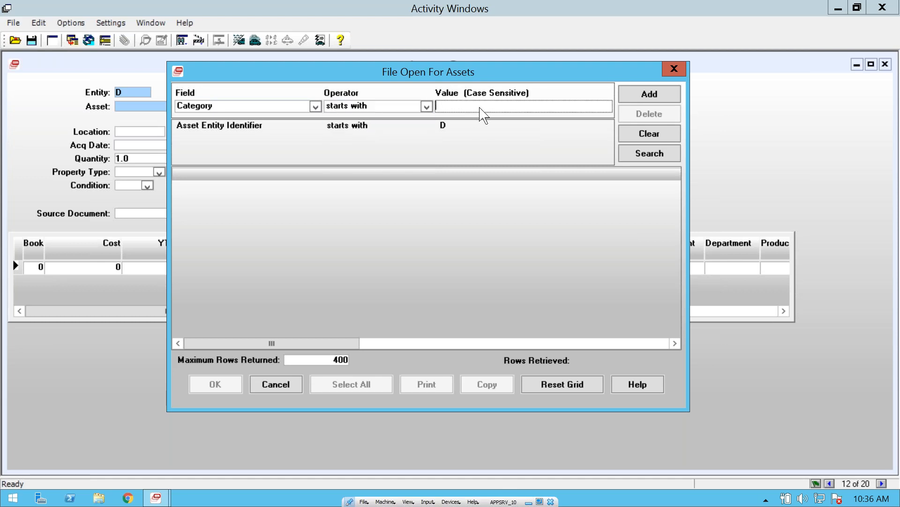
{"action": "type", "text": "EQ"}
{"action": "left_click", "coordinate": [659, 154]}
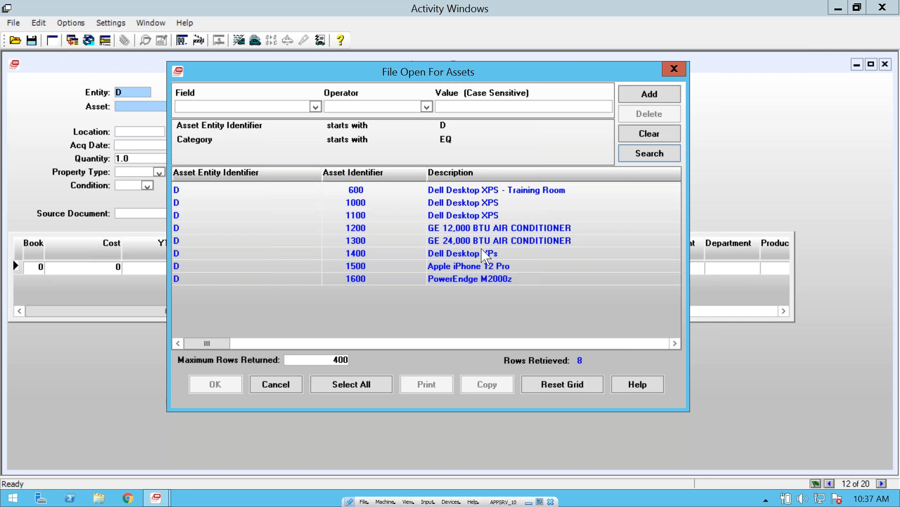
Step: Replace the Category criterion with Employee starts with DT and search the assets again
{"action": "left_click", "coordinate": [198, 141]}
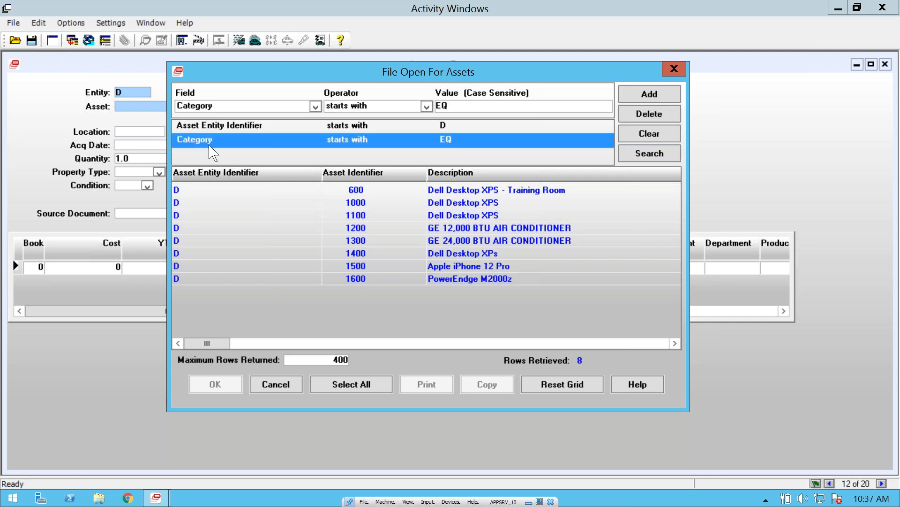
{"action": "left_click", "coordinate": [662, 114]}
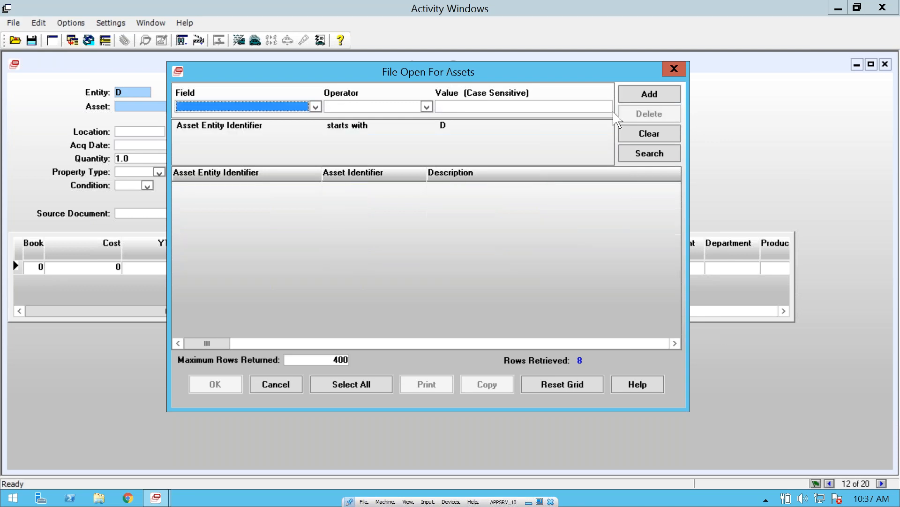
{"action": "left_click", "coordinate": [315, 107]}
{"action": "left_click_drag", "start_coordinate": [316, 131], "coordinate": [316, 187]}
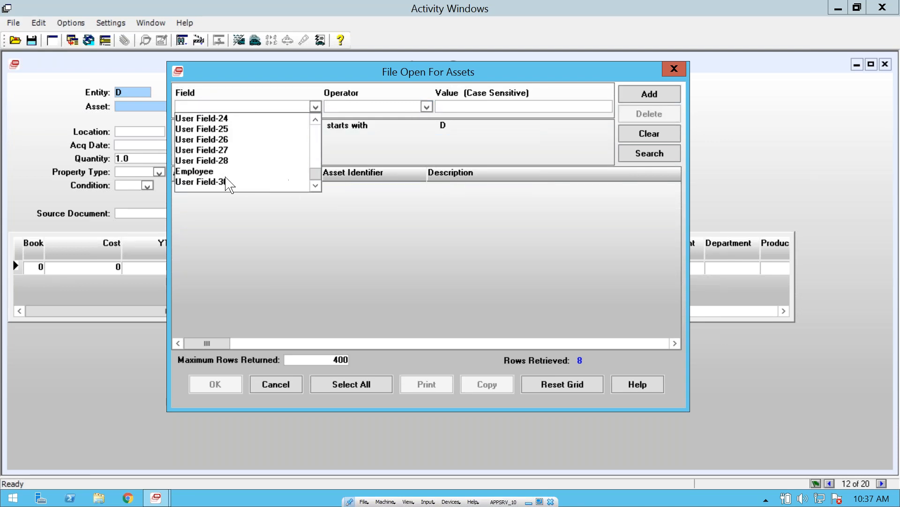
{"action": "left_click", "coordinate": [199, 171]}
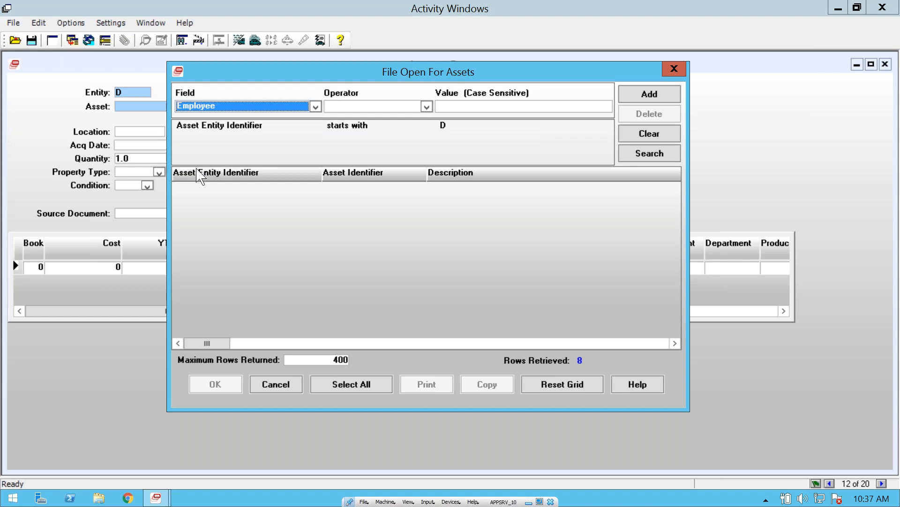
{"action": "left_click", "coordinate": [427, 107]}
{"action": "left_click", "coordinate": [340, 115]}
{"action": "left_click", "coordinate": [496, 104]}
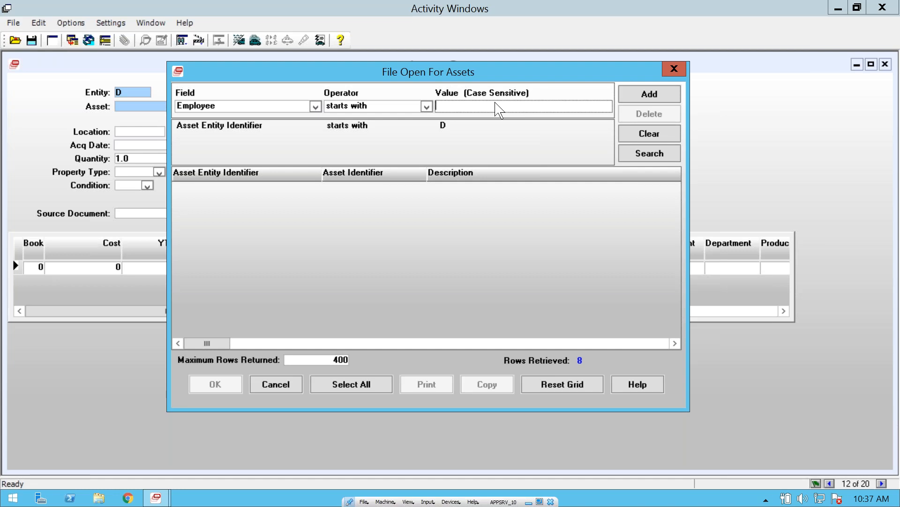
{"action": "type", "text": "DT"}
{"action": "left_click", "coordinate": [658, 160]}
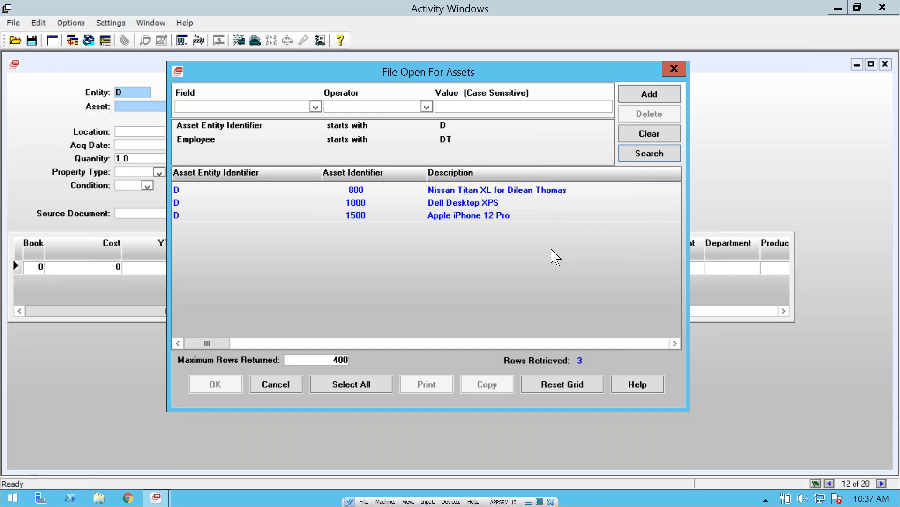
Step: Open asset 1500, drill into the invoice behind its Source Document, and close the invoice to return to the asset
{"action": "left_click", "coordinate": [368, 221]}
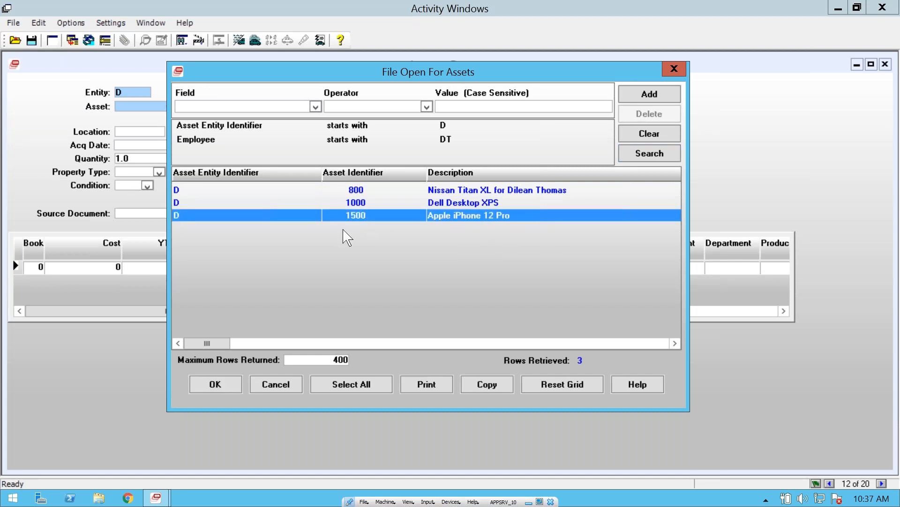
{"action": "double_click", "coordinate": [368, 217]}
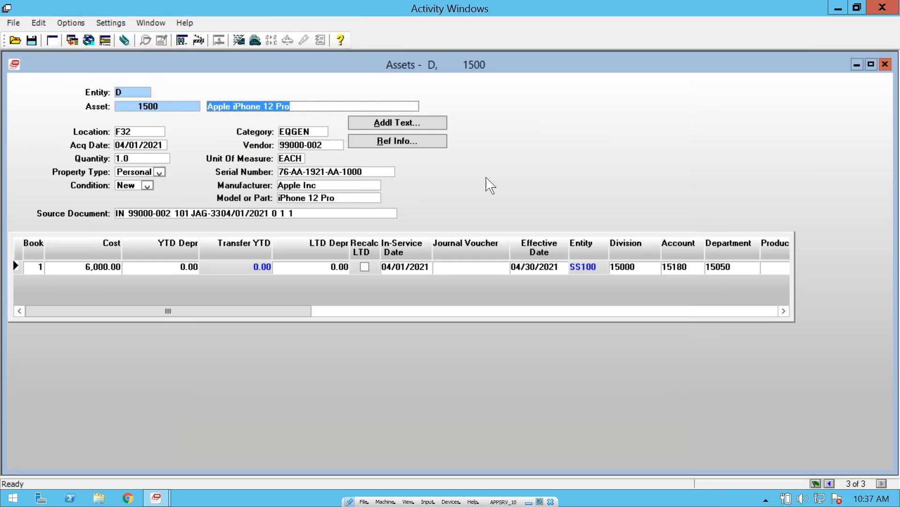
{"action": "left_click", "coordinate": [130, 219]}
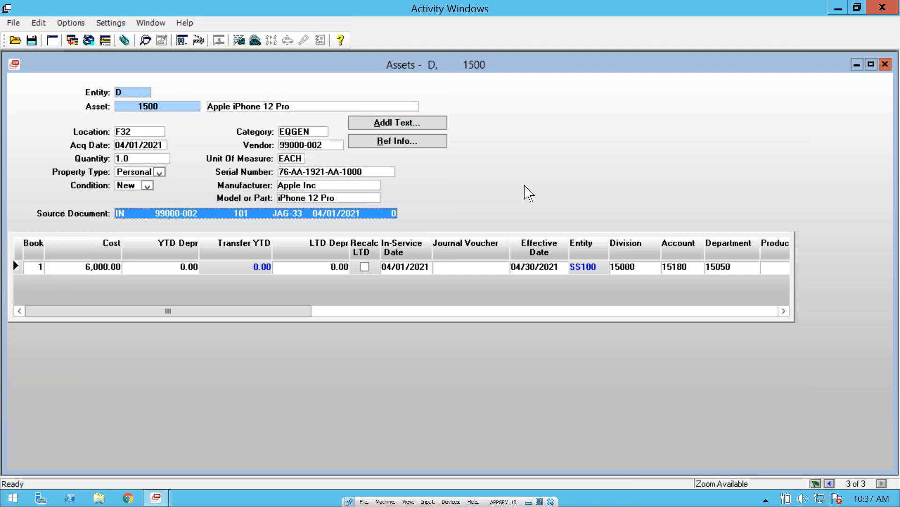
{"action": "double_click", "coordinate": [161, 213]}
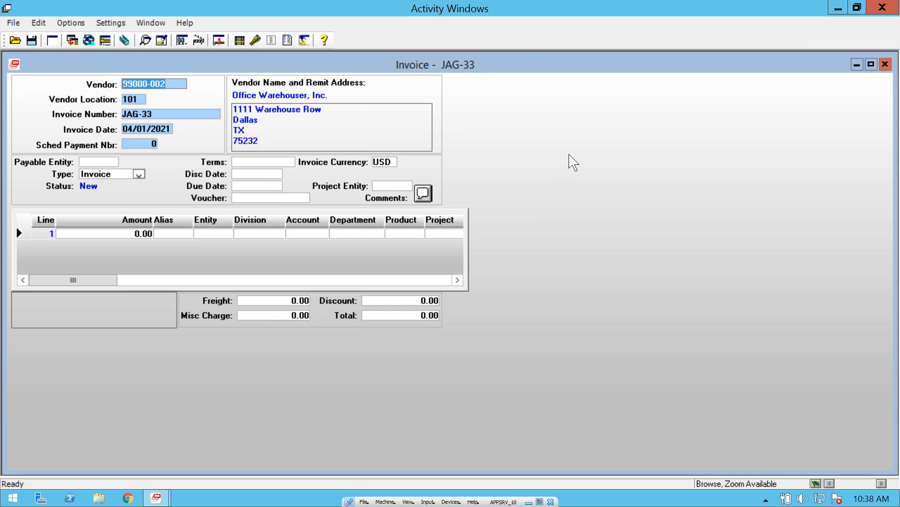
{"action": "left_click", "coordinate": [886, 65]}
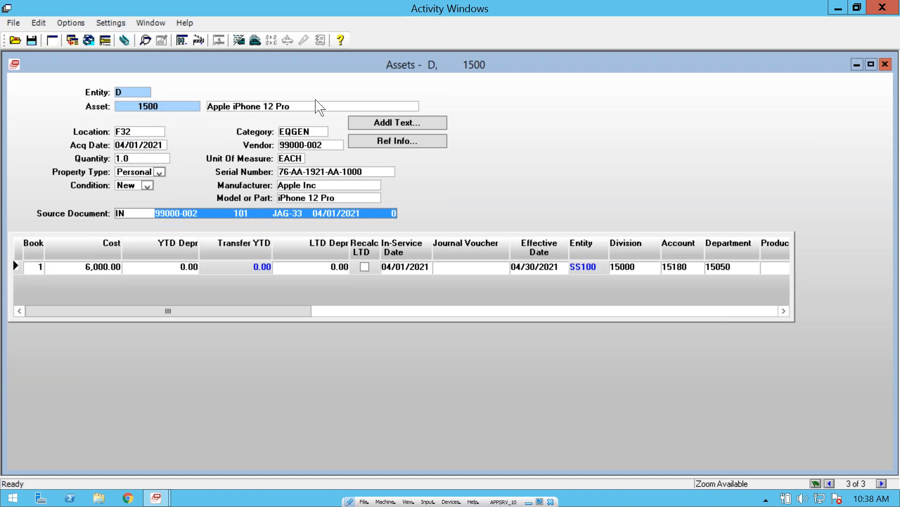
Step: Display asset 1500's attached Apple_iPhone_12_Pro image in Paint, and close both the image and the attachments
{"action": "left_click", "coordinate": [125, 42]}
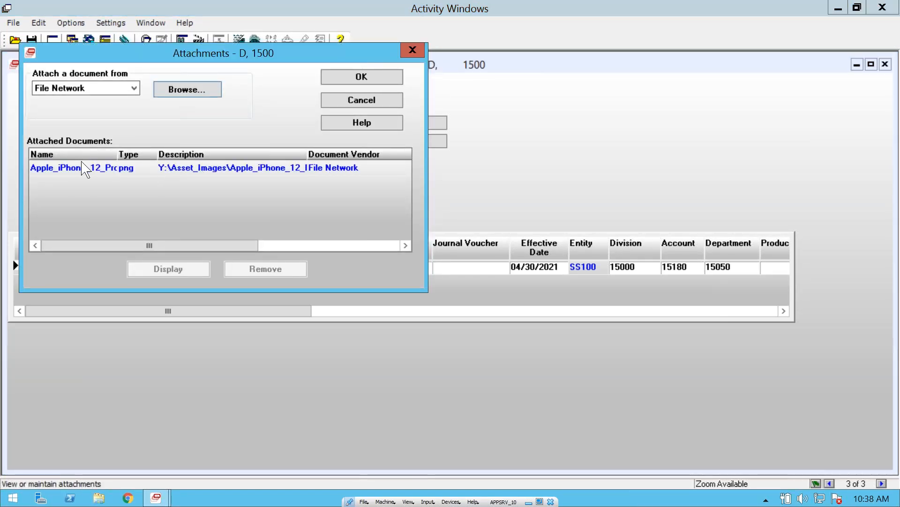
{"action": "left_click", "coordinate": [84, 168]}
{"action": "left_click", "coordinate": [169, 271]}
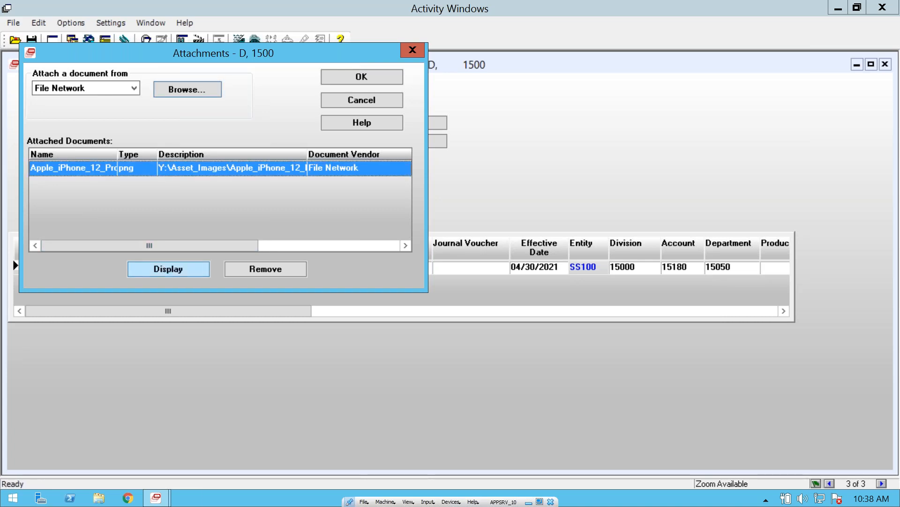
{"action": "key", "text": "alt+Tab"}
{"action": "key", "text": "alt+Tab"}
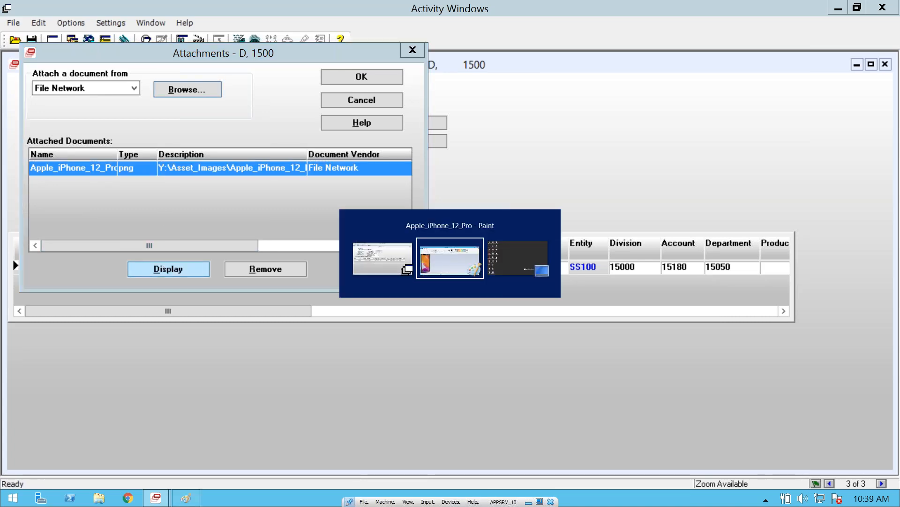
{"action": "key", "text": "alt+Tab"}
{"action": "key", "text": "alt+Tab"}
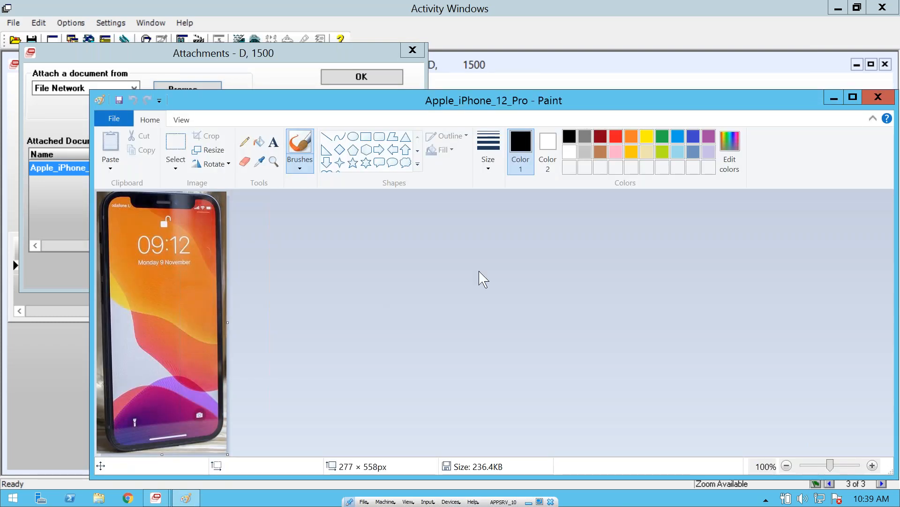
{"action": "left_click_drag", "start_coordinate": [555, 103], "coordinate": [536, 79]}
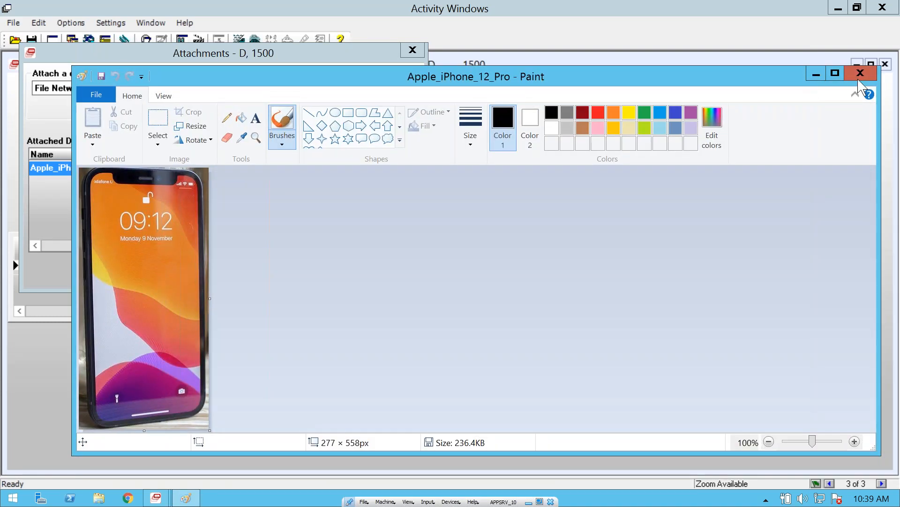
{"action": "left_click", "coordinate": [860, 73]}
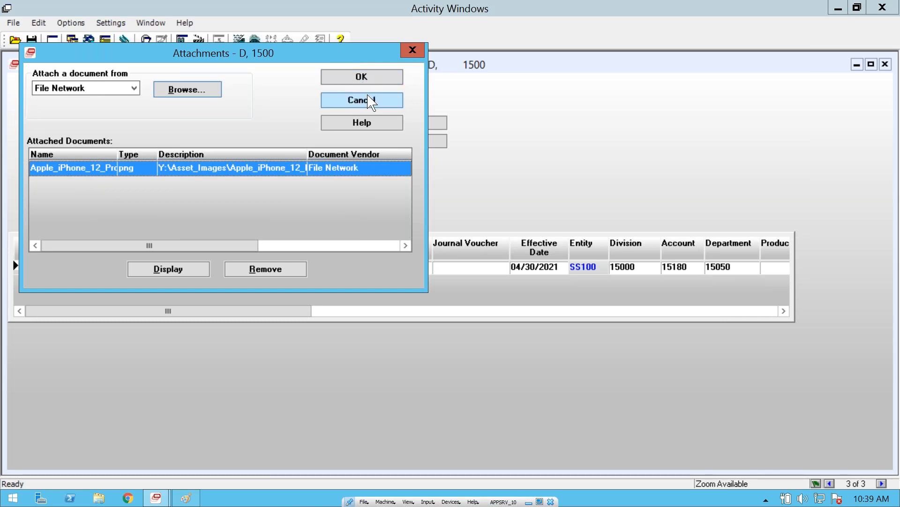
{"action": "left_click", "coordinate": [368, 106]}
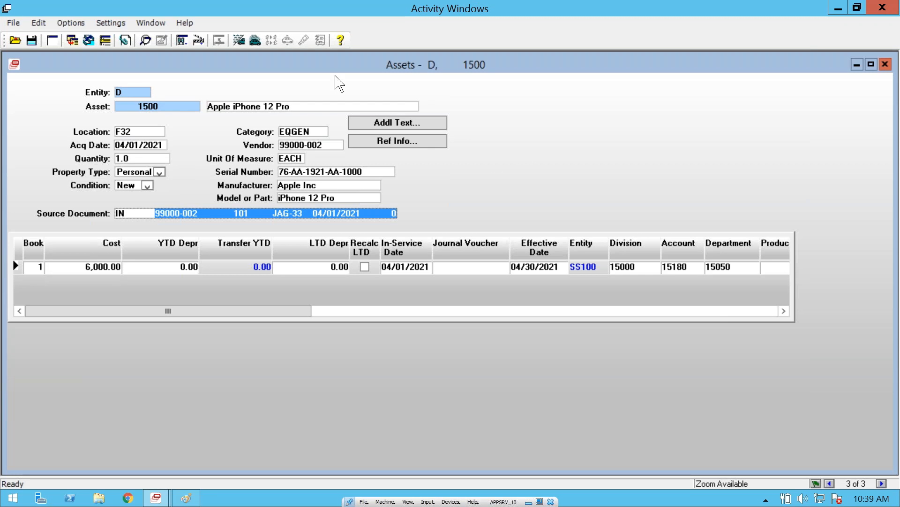
Step: Reopen the asset lookup and examine the user-defined columns of the results through to Employee, returning to the first columns
{"action": "left_click", "coordinate": [15, 41]}
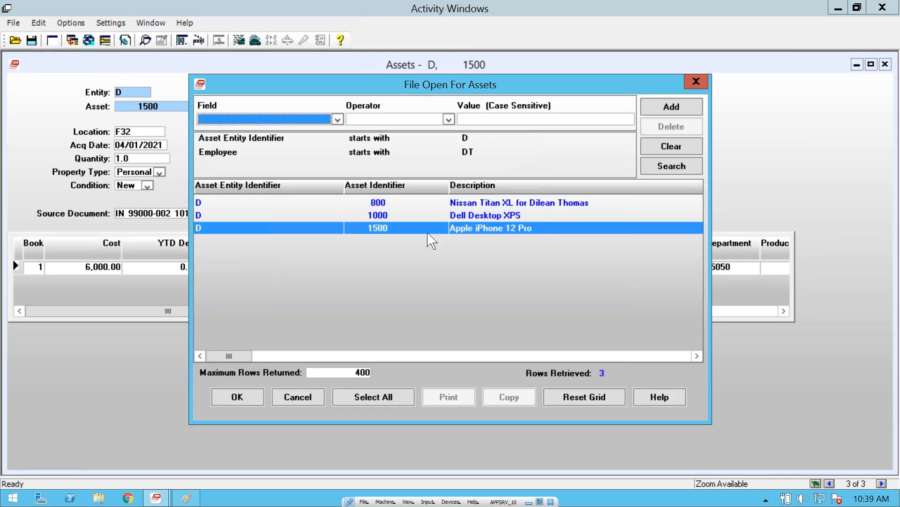
{"action": "left_click_drag", "start_coordinate": [240, 353], "coordinate": [489, 360]}
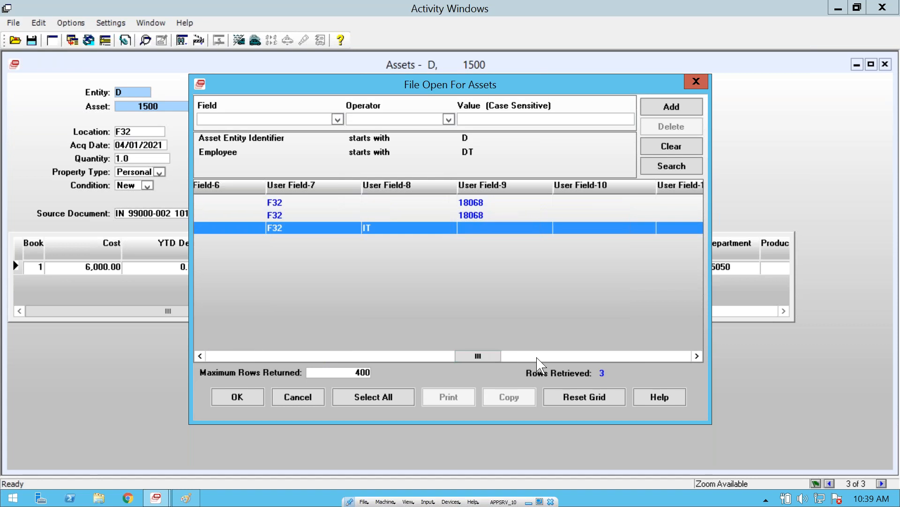
{"action": "left_click", "coordinate": [560, 357]}
{"action": "left_click", "coordinate": [599, 357]}
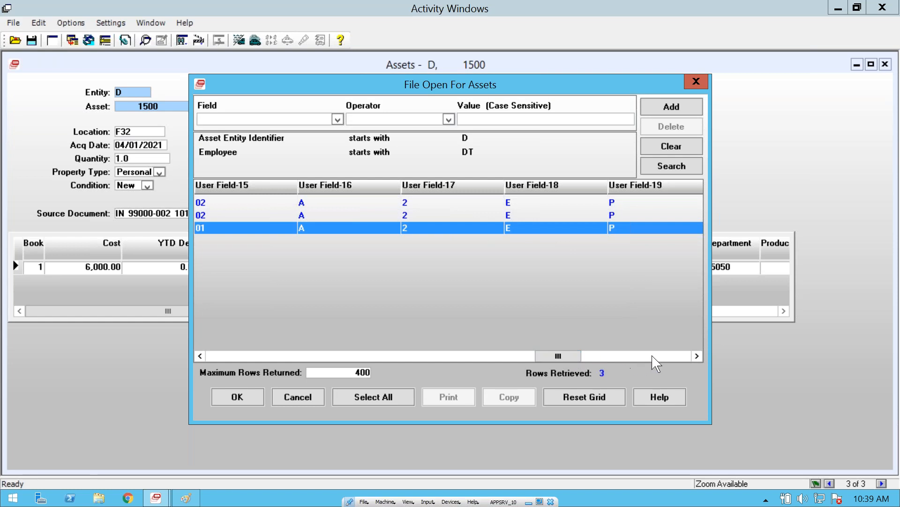
{"action": "left_click", "coordinate": [683, 356]}
{"action": "left_click", "coordinate": [682, 357]}
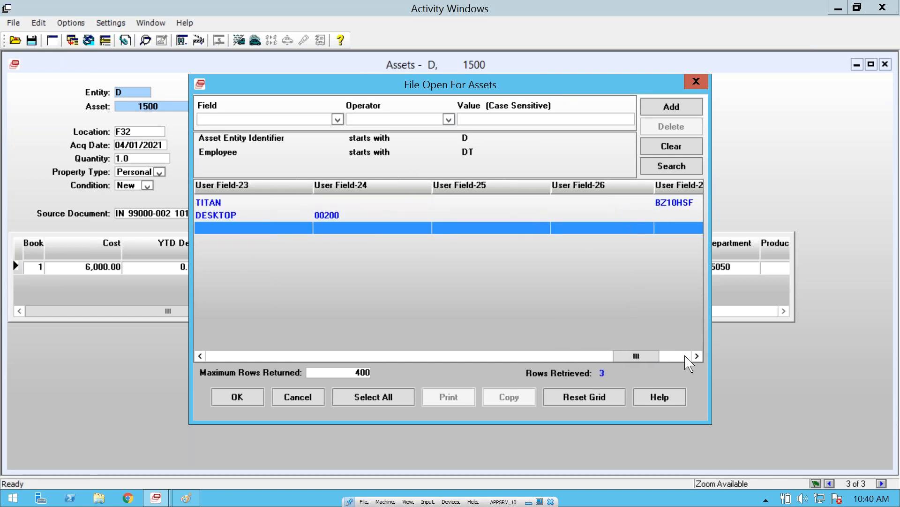
{"action": "left_click", "coordinate": [689, 356]}
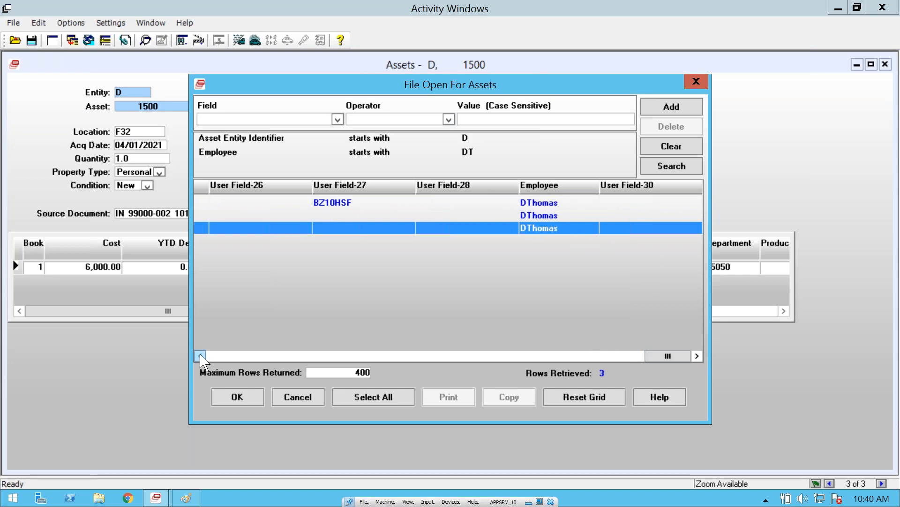
{"action": "left_click", "coordinate": [213, 358]}
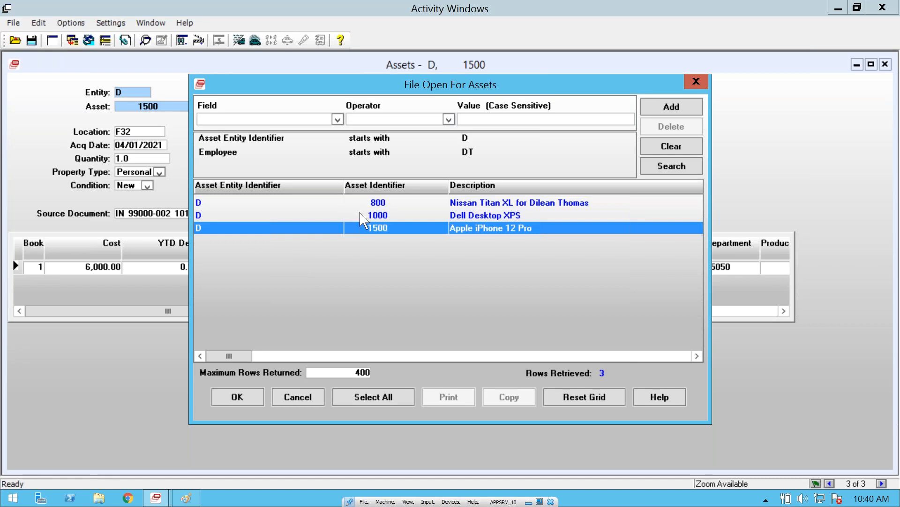
Step: Copy all the retrieved asset rows and paste them into a new Microsoft Excel workbook at cell A1
{"action": "left_click", "coordinate": [380, 399]}
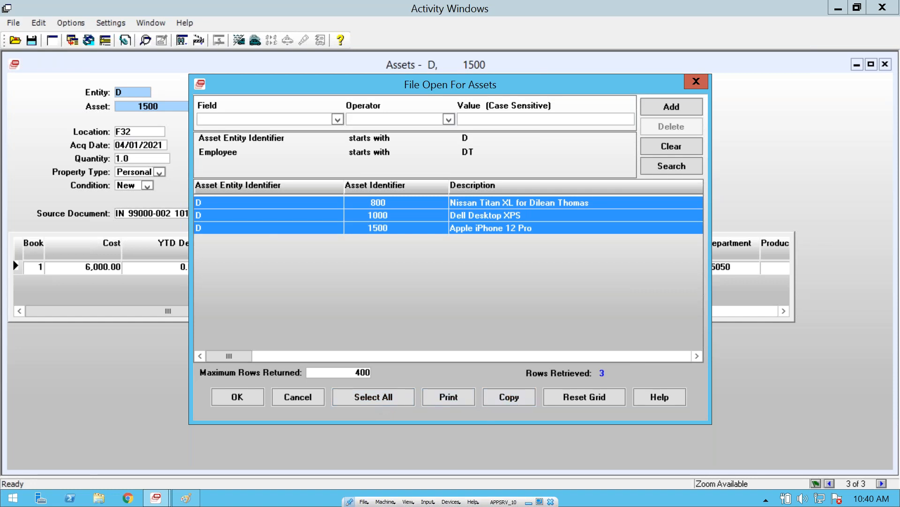
{"action": "left_click", "coordinate": [14, 499]}
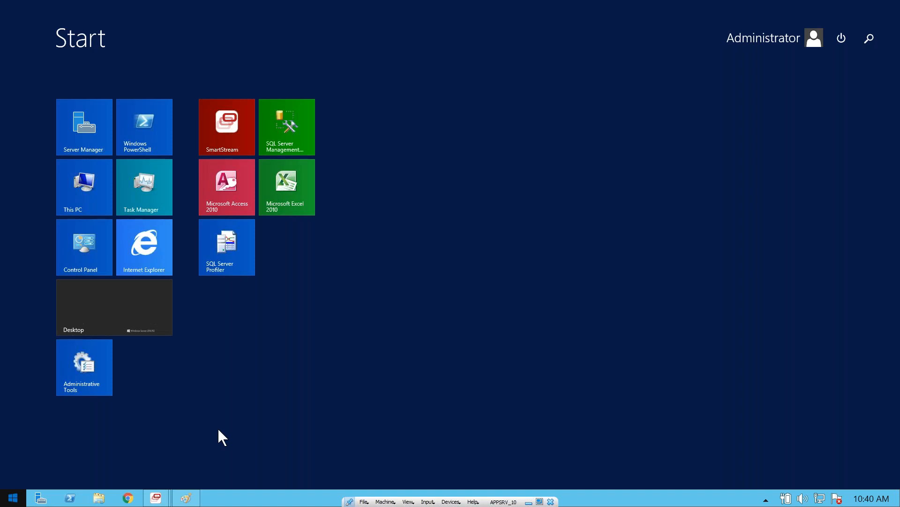
{"action": "left_click", "coordinate": [286, 190]}
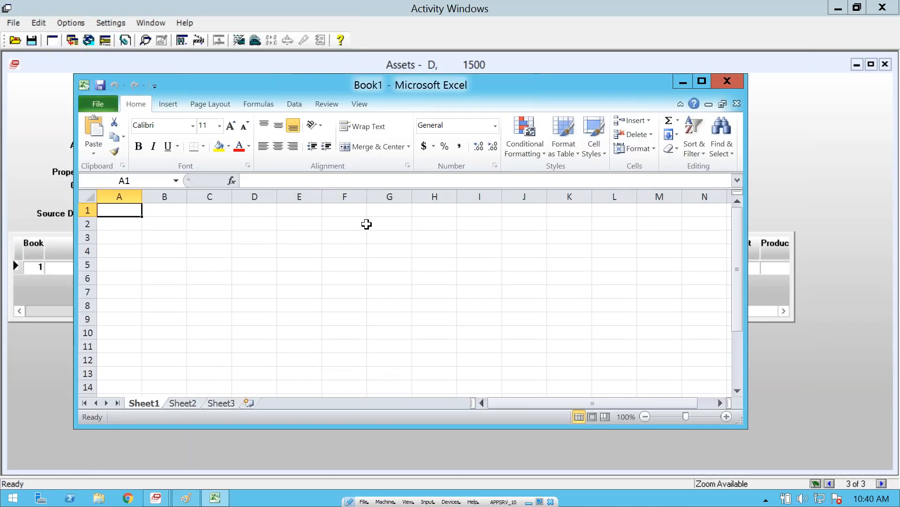
{"action": "key", "text": "ctrl+v"}
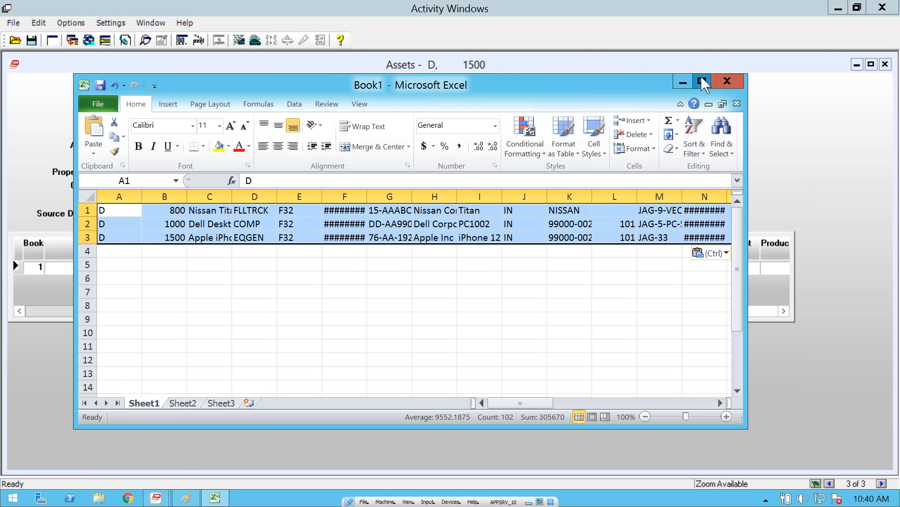
Step: Maximize the new workbook window and widen columns E and F
{"action": "left_click", "coordinate": [701, 81]}
{"action": "left_click_drag", "start_coordinate": [244, 117], "coordinate": [376, 118]}
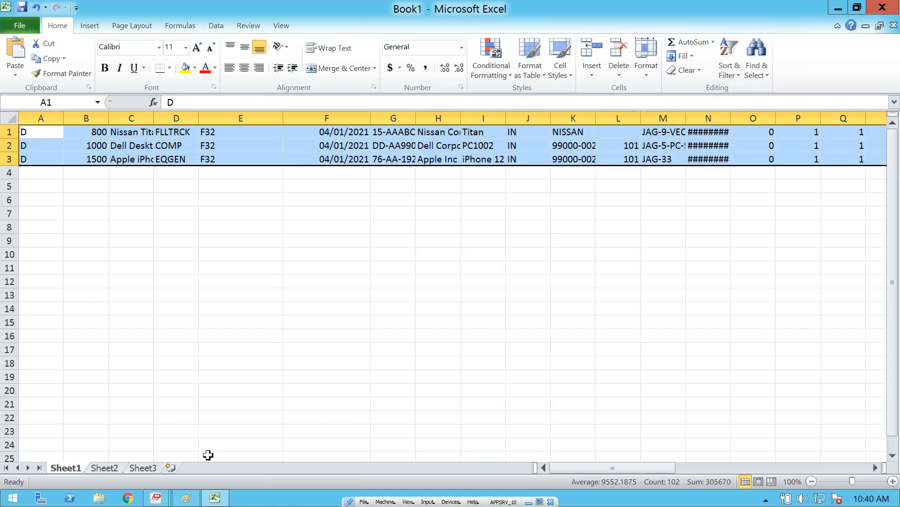
Step: Switch back to the SmartStream asset lookup and cancel it to return to asset 1500
{"action": "mouse_move", "coordinate": [160, 498]}
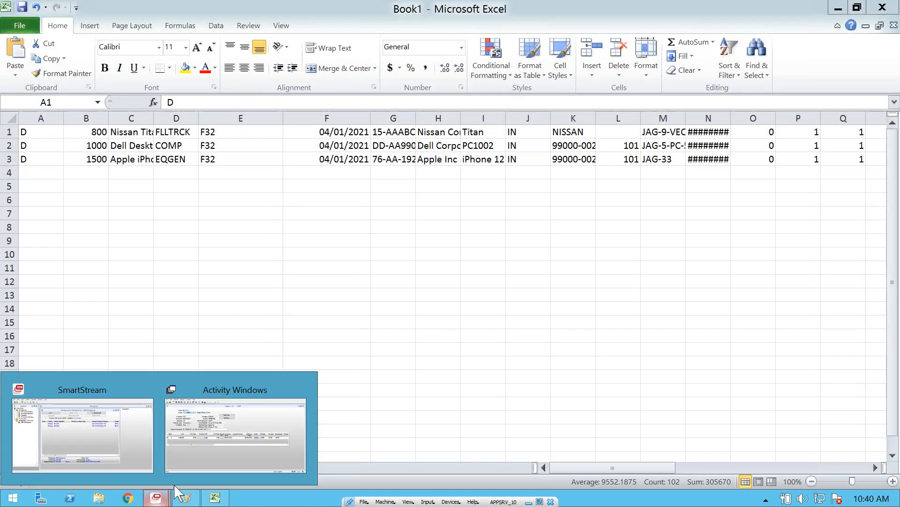
{"action": "left_click", "coordinate": [218, 436]}
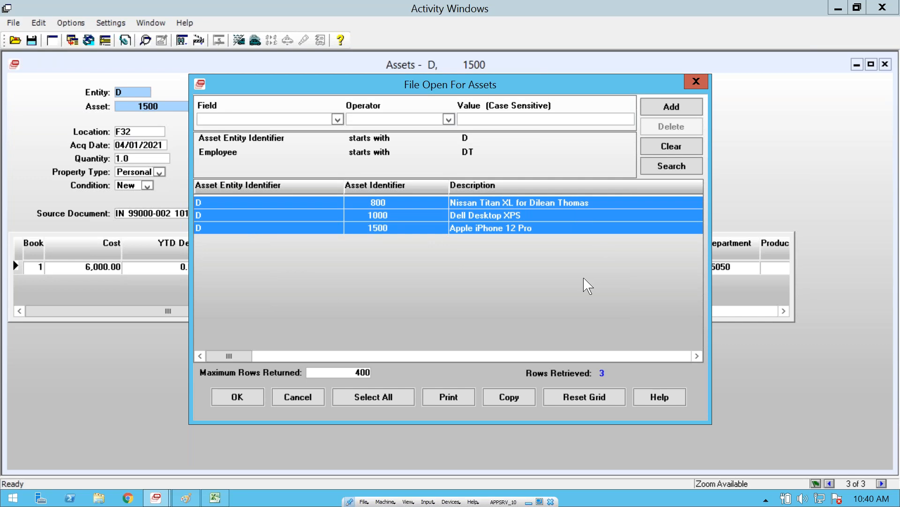
{"action": "left_click", "coordinate": [408, 356]}
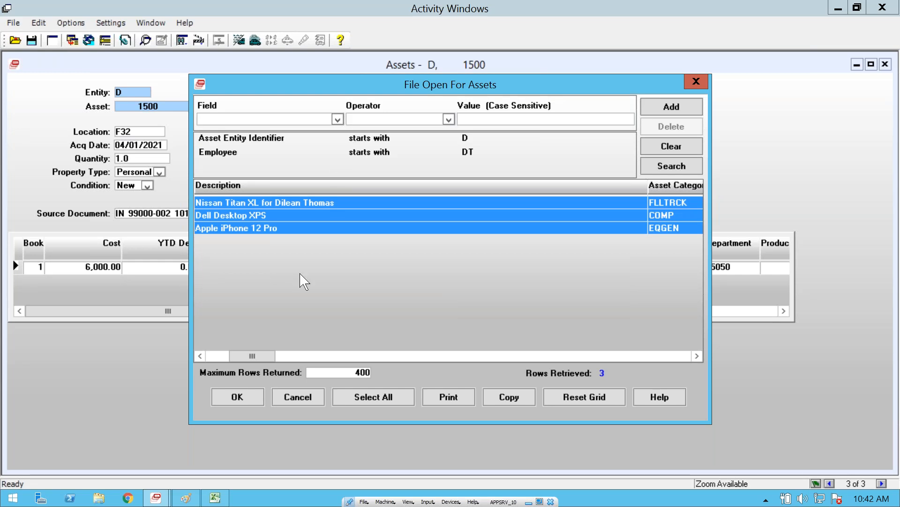
{"action": "left_click", "coordinate": [301, 401]}
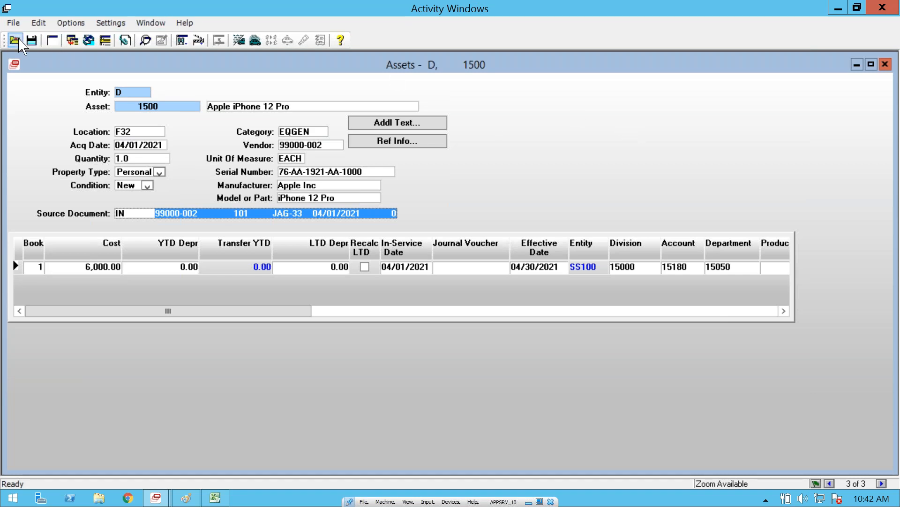
Step: Start a blank asset record for entity D and search the asset lookup without any criteria
{"action": "left_click", "coordinate": [52, 40]}
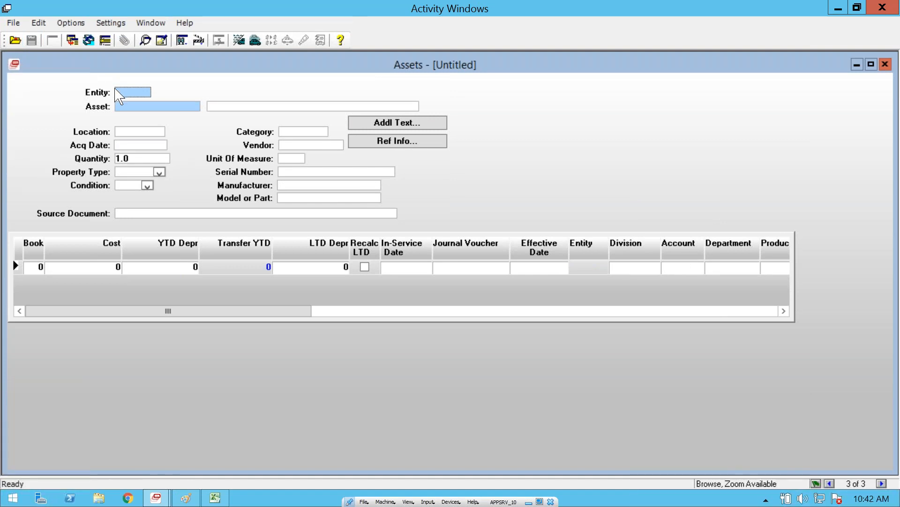
{"action": "type", "text": "D"}
{"action": "key", "text": "Tab"}
{"action": "left_click", "coordinate": [15, 40]}
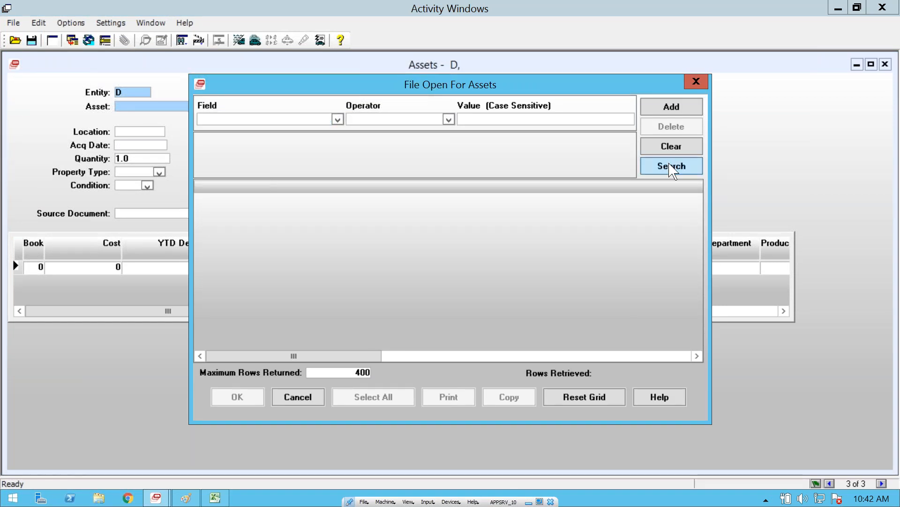
{"action": "left_click", "coordinate": [671, 165]}
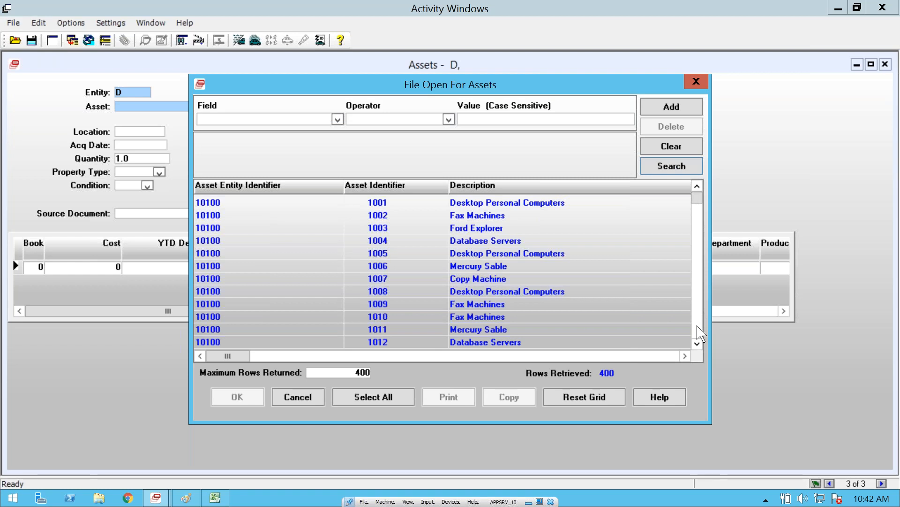
{"action": "scroll", "coordinate": [699, 328], "scroll_direction": "down", "scroll_amount": 8}
Step: Filter the asset lookup to records whose Asset Entity Identifier starts with D
{"action": "left_click", "coordinate": [338, 119]}
{"action": "left_click", "coordinate": [253, 132]}
{"action": "left_click", "coordinate": [364, 119]}
{"action": "left_click", "coordinate": [445, 129]}
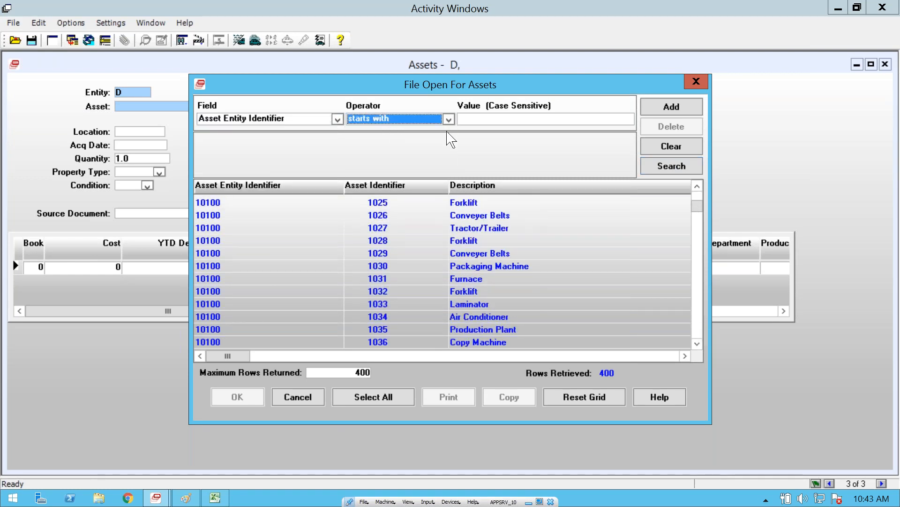
{"action": "left_click", "coordinate": [482, 119]}
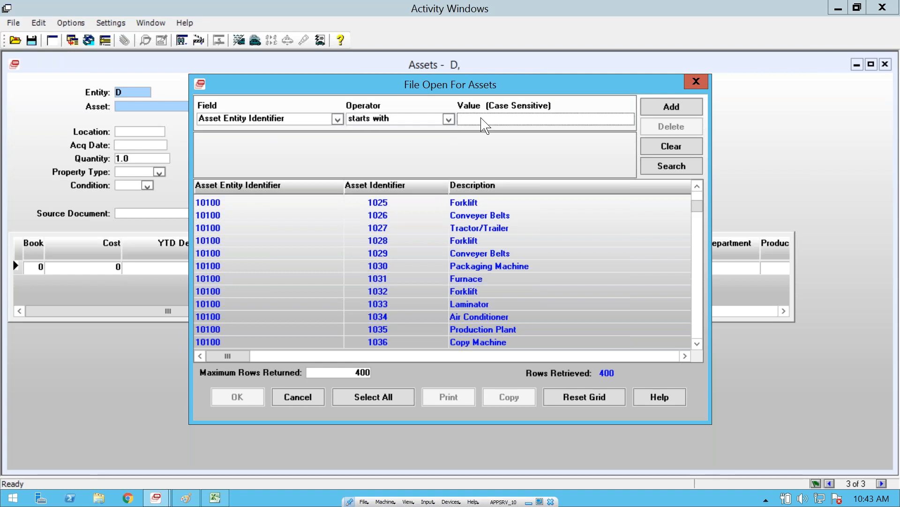
{"action": "type", "text": "D"}
{"action": "left_click", "coordinate": [676, 172]}
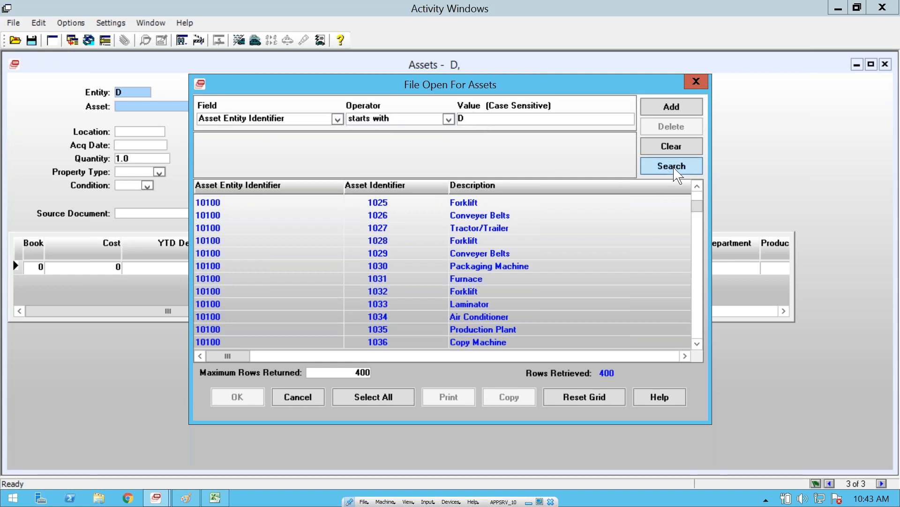
Step: Open asset 1700, Road Works Services 2022, from the entity D search results
{"action": "left_click", "coordinate": [698, 343]}
{"action": "left_click", "coordinate": [698, 344]}
{"action": "left_click", "coordinate": [698, 344]}
{"action": "left_click", "coordinate": [698, 344]}
{"action": "left_click", "coordinate": [698, 344]}
{"action": "left_click", "coordinate": [698, 344]}
{"action": "left_click", "coordinate": [698, 344]}
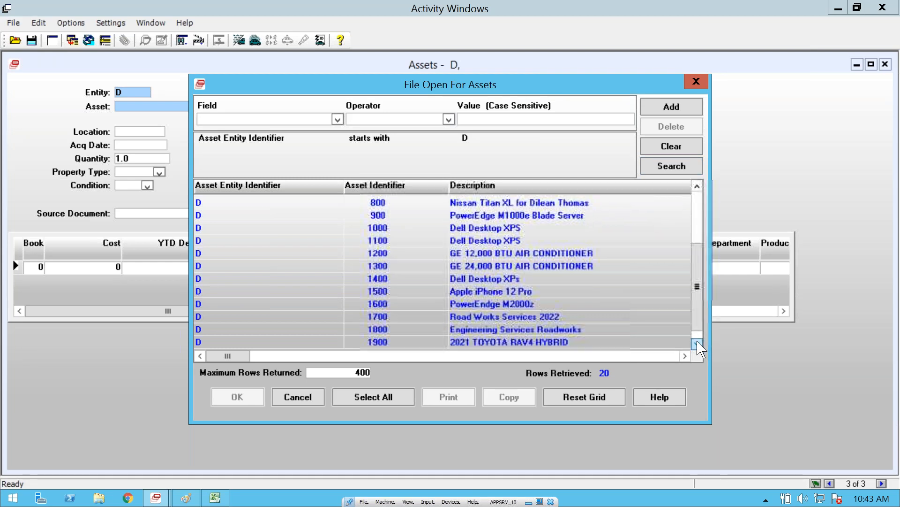
{"action": "left_click", "coordinate": [376, 318]}
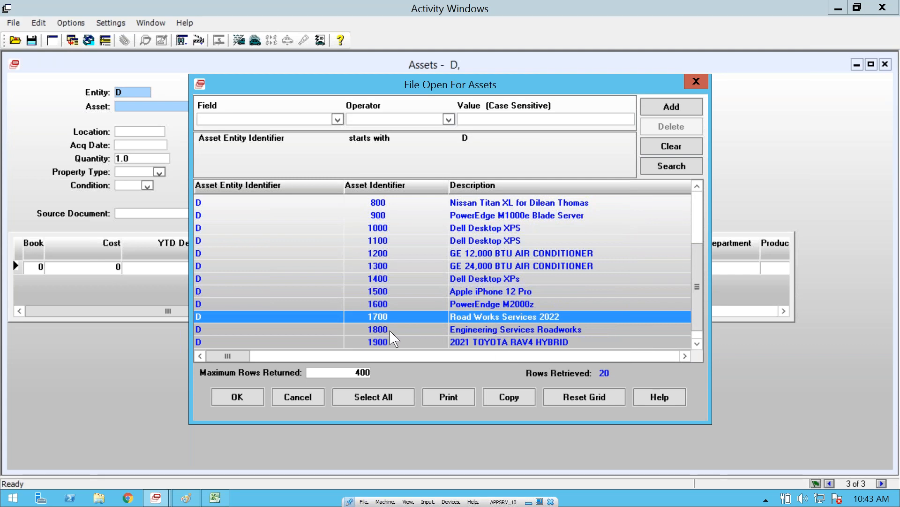
{"action": "left_click", "coordinate": [391, 329]}
{"action": "left_click", "coordinate": [390, 317]}
{"action": "double_click", "coordinate": [389, 323]}
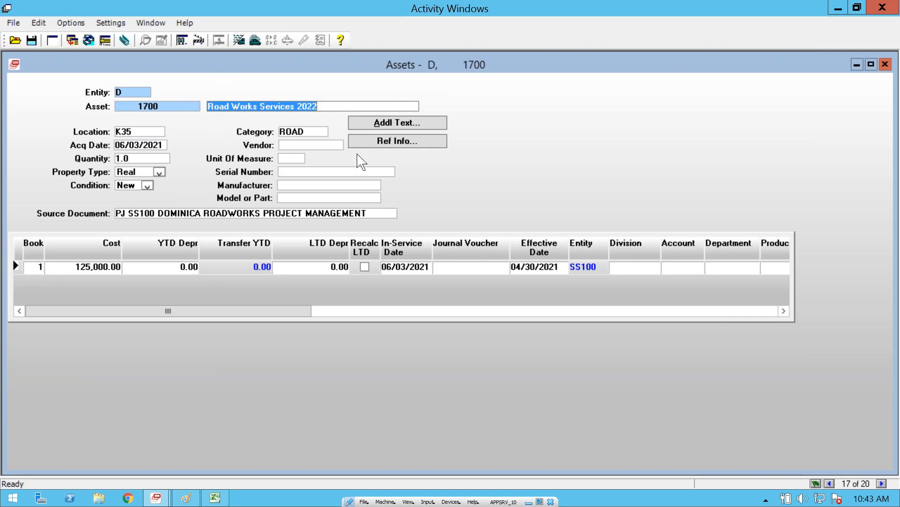
Step: Examine asset 1700's Depreciation Methods view and return to its Basic Information
{"action": "right_click", "coordinate": [457, 165]}
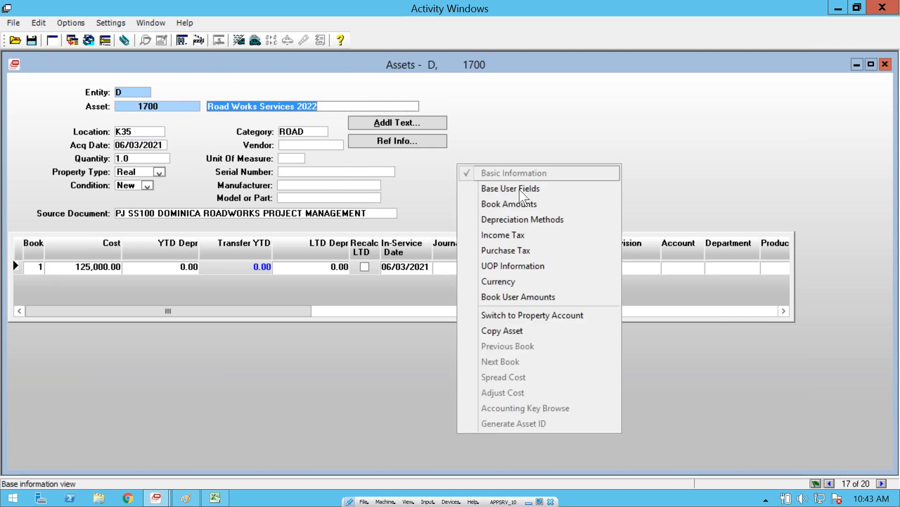
{"action": "left_click", "coordinate": [520, 219]}
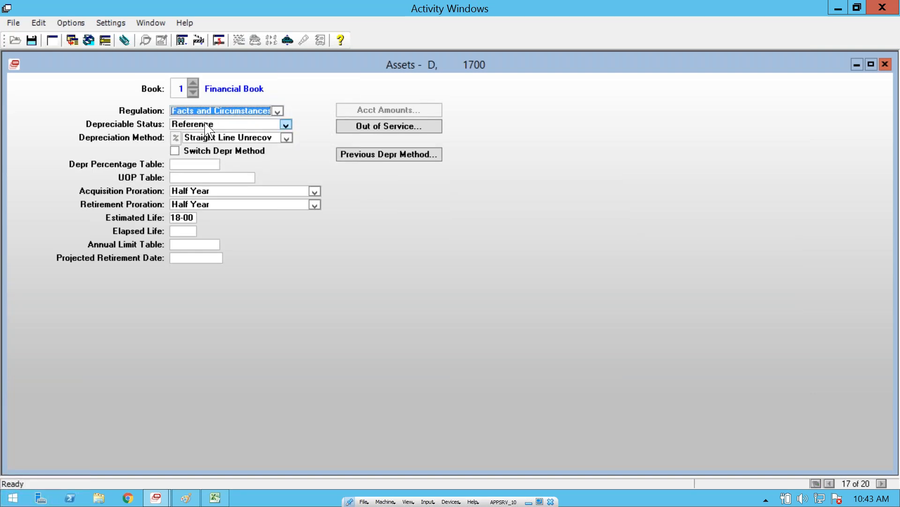
{"action": "right_click", "coordinate": [443, 260]}
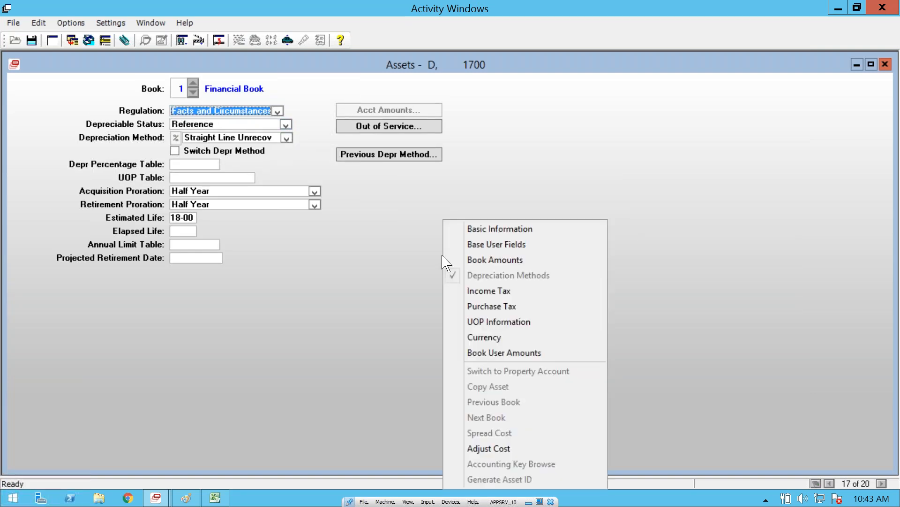
{"action": "left_click", "coordinate": [473, 228]}
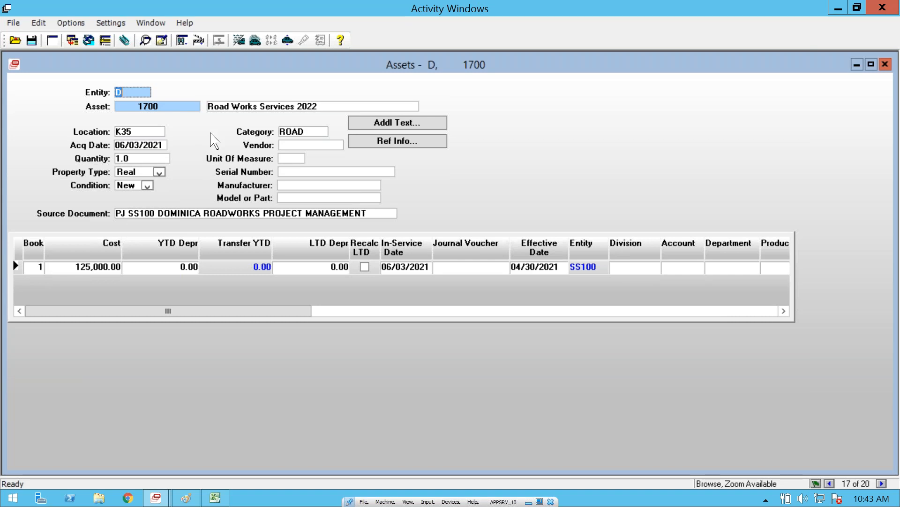
Step: Review asset 1700's Location and Category, and drill from its PJ Source Document into the Capitalization Summary
{"action": "left_click", "coordinate": [137, 132]}
{"action": "left_click", "coordinate": [316, 130]}
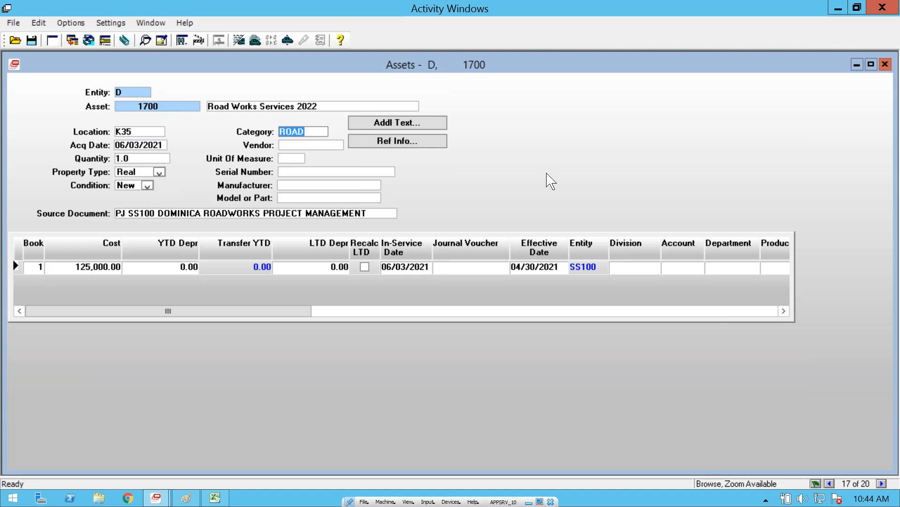
{"action": "double_click", "coordinate": [120, 213]}
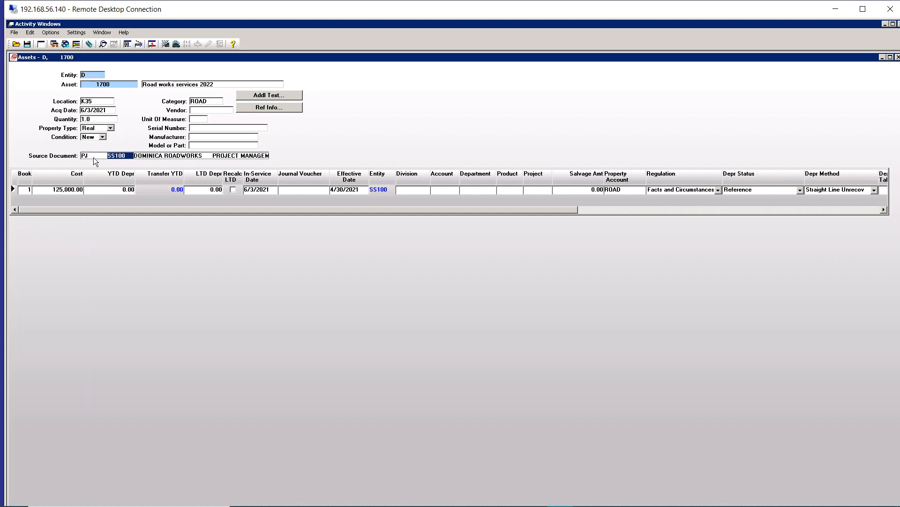
{"action": "double_click", "coordinate": [150, 157]}
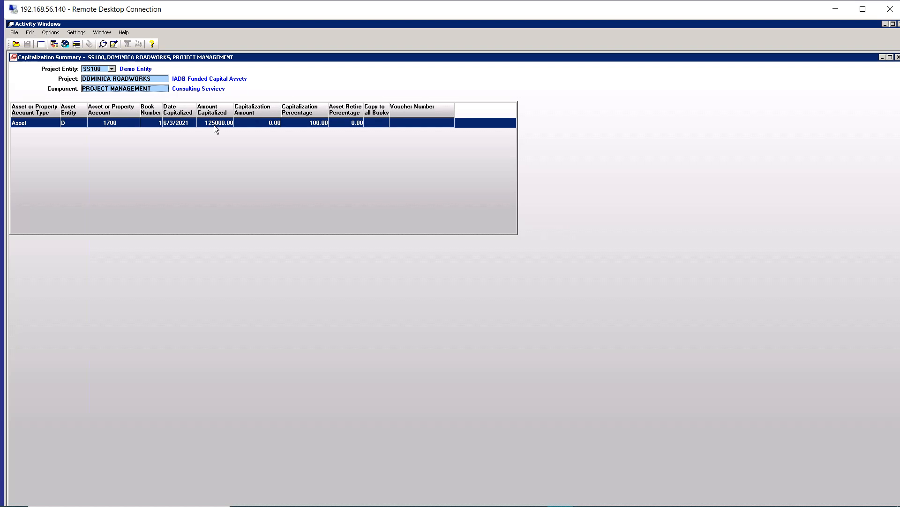
Step: Drill into the PROJECT MANAGEMENT component and open its Projects Balance Maintenance
{"action": "double_click", "coordinate": [125, 89]}
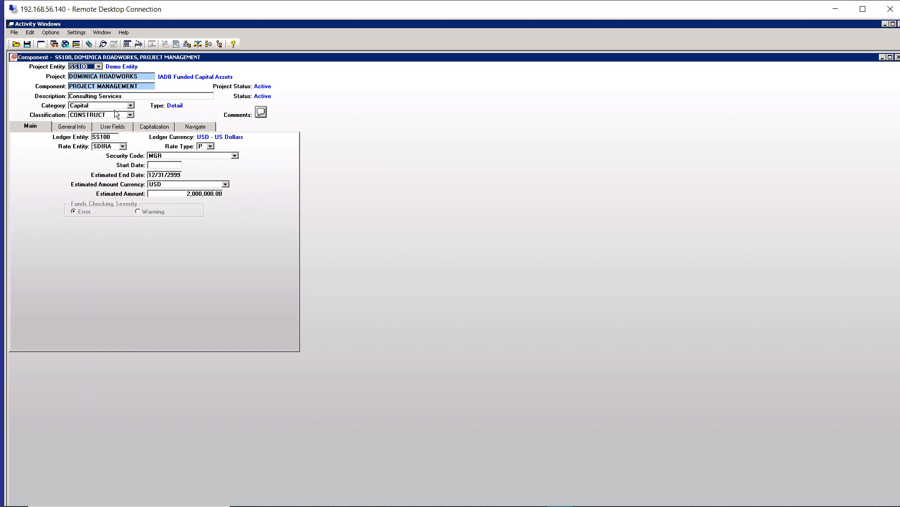
{"action": "left_click", "coordinate": [196, 127]}
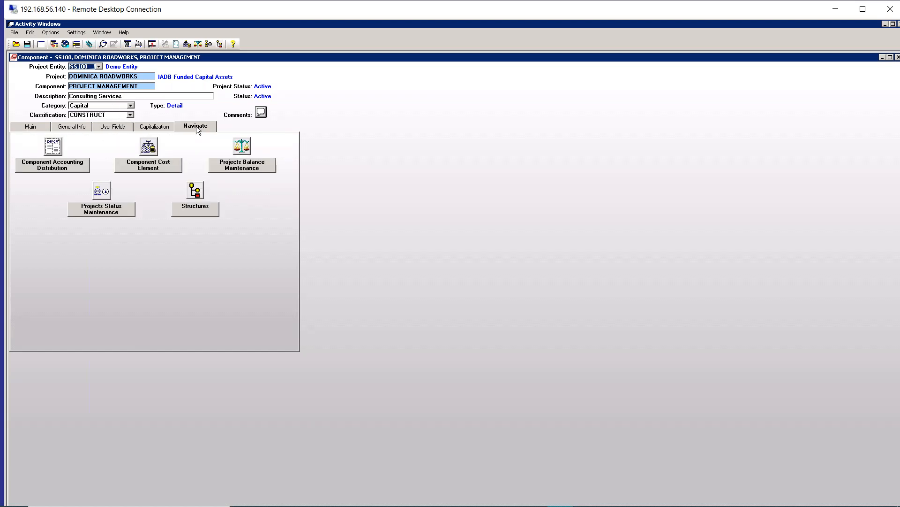
{"action": "left_click", "coordinate": [243, 148]}
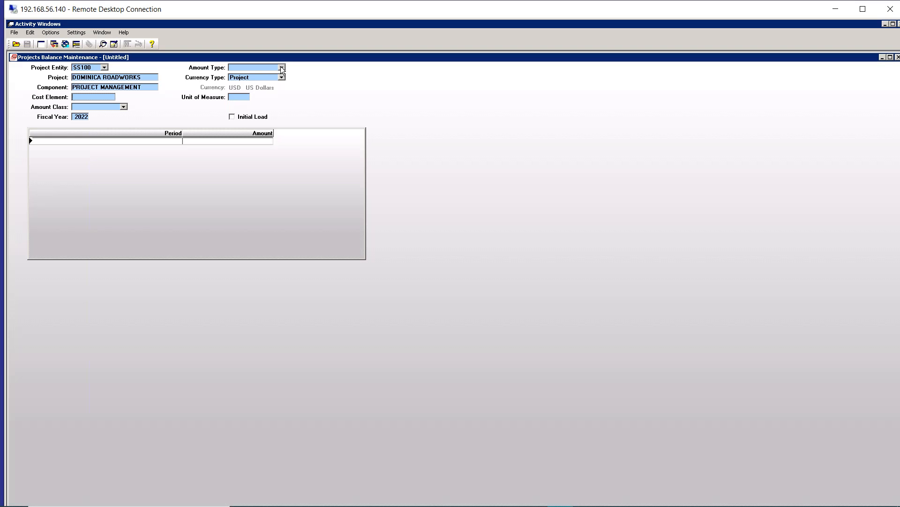
Step: Retrieve the project balances with Amount Type Monetary, Cost Element PM and Amount Class ACTUAL
{"action": "left_click", "coordinate": [281, 67]}
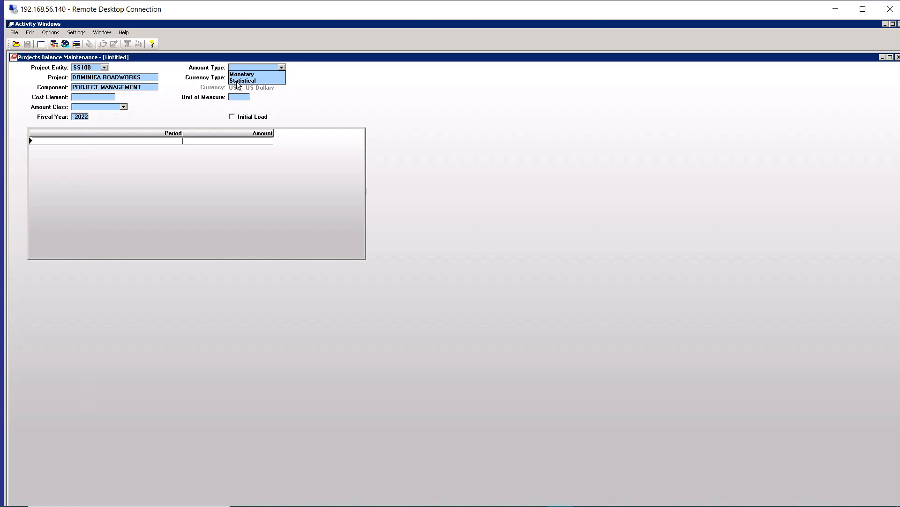
{"action": "left_click", "coordinate": [237, 74]}
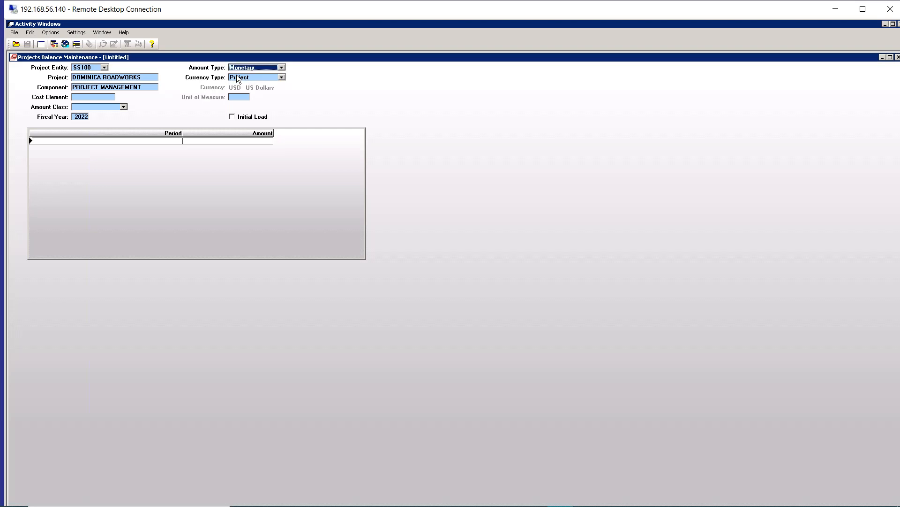
{"action": "left_click", "coordinate": [106, 97]}
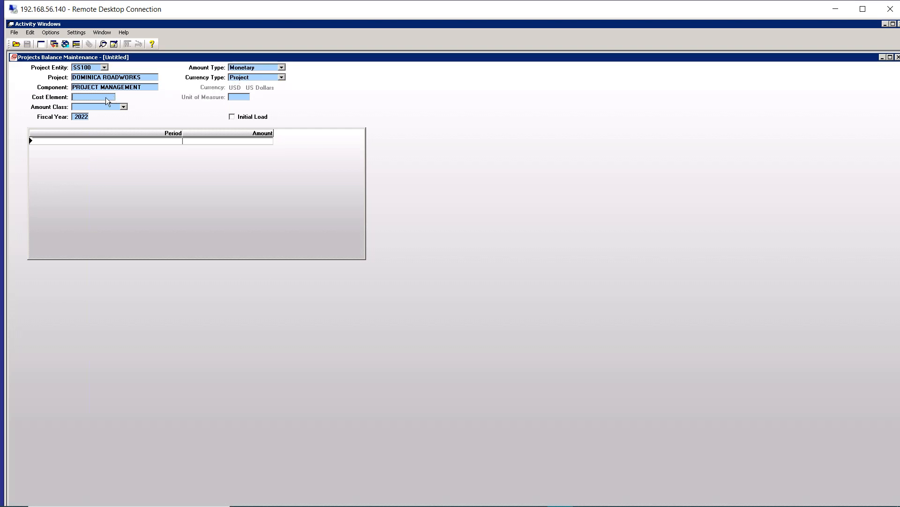
{"action": "type", "text": "PM"}
{"action": "key", "text": "Tab"}
{"action": "key", "text": "a"}
{"action": "key", "text": "Tab"}
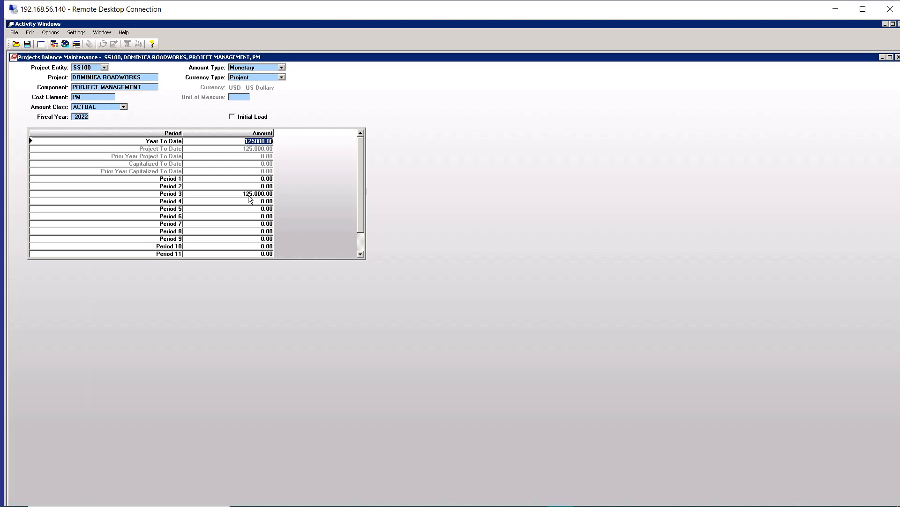
Step: Arrange the Projects Balance Maintenance window below asset 1700's Capitalization Summary to compare the project balance with the capitalized amount
{"action": "left_click_drag", "start_coordinate": [216, 59], "coordinate": [218, 176]}
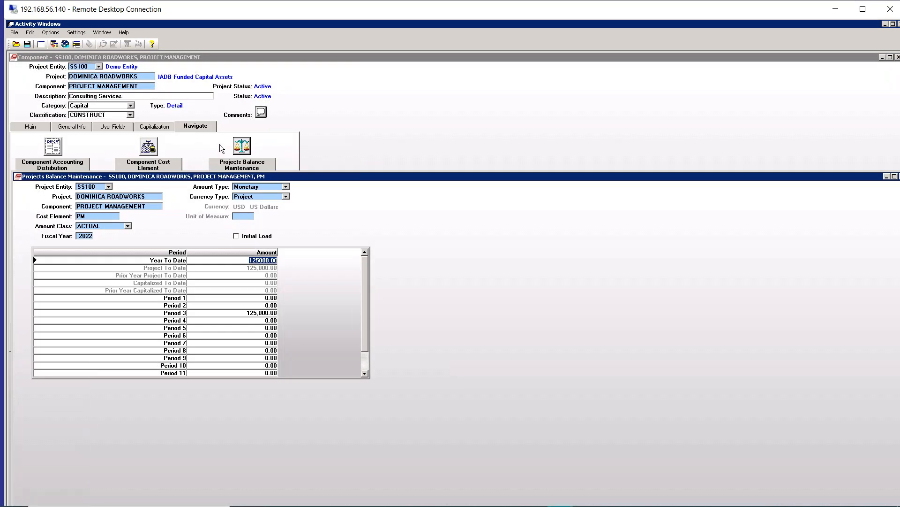
{"action": "left_click", "coordinate": [103, 33]}
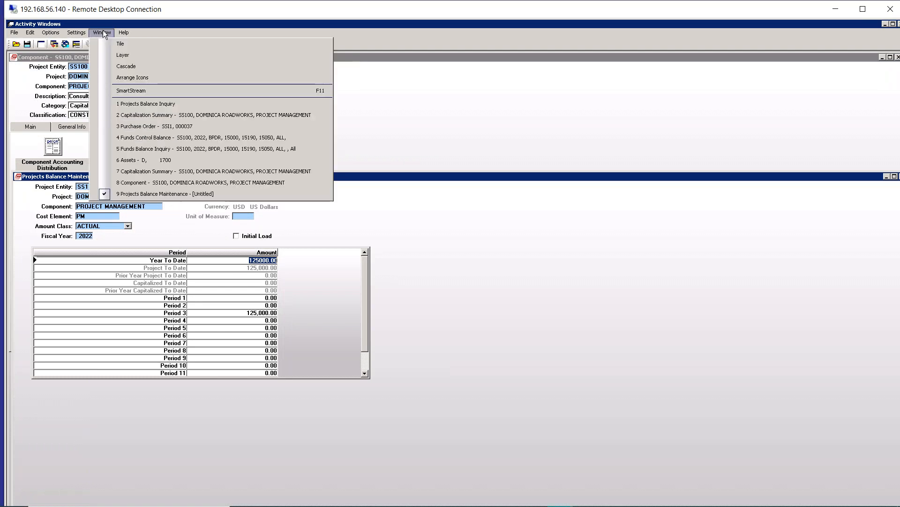
{"action": "left_click", "coordinate": [149, 170]}
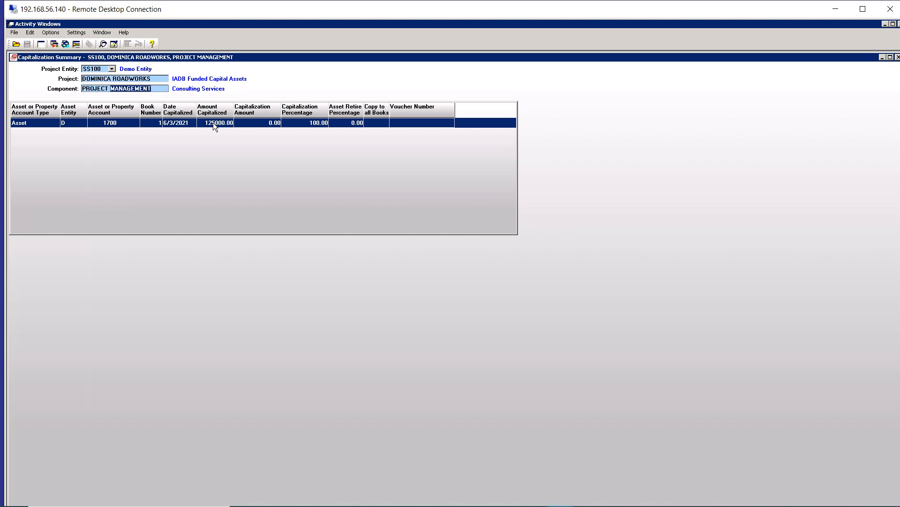
{"action": "left_click", "coordinate": [105, 33]}
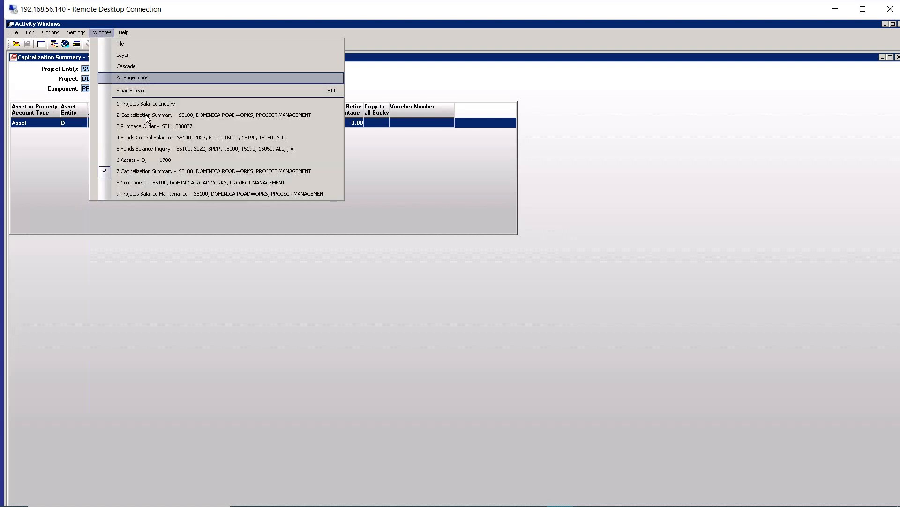
{"action": "left_click", "coordinate": [159, 194]}
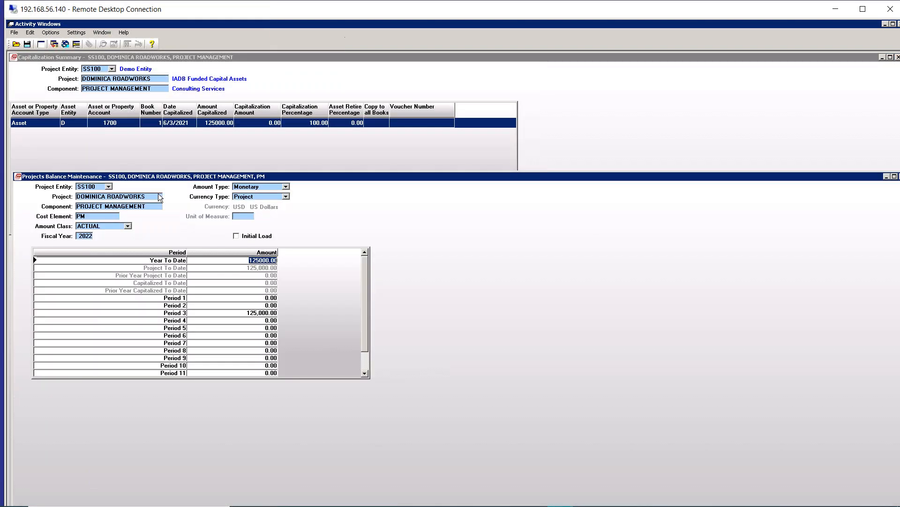
Step: Review the project's Period 3 actual balance, and display its balances for the BUDGET and COMMITMENT amount classes
{"action": "left_click", "coordinate": [258, 313]}
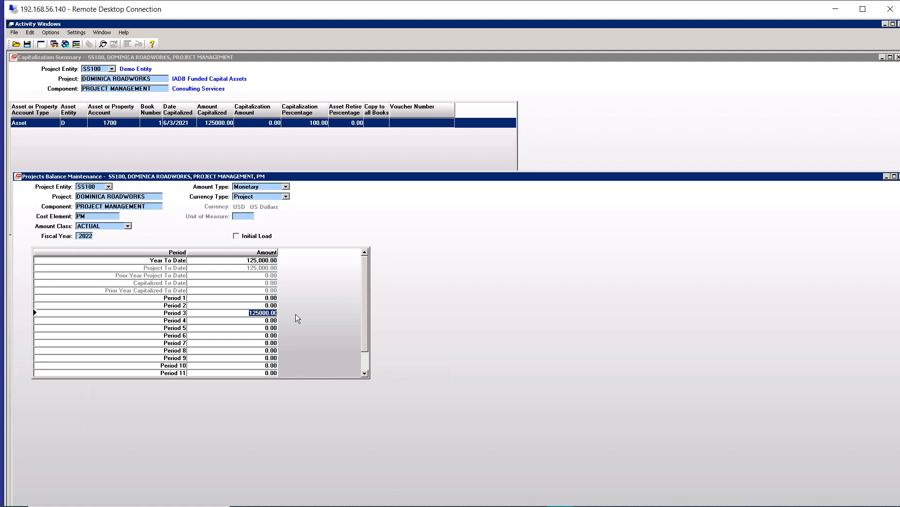
{"action": "left_click", "coordinate": [128, 226]}
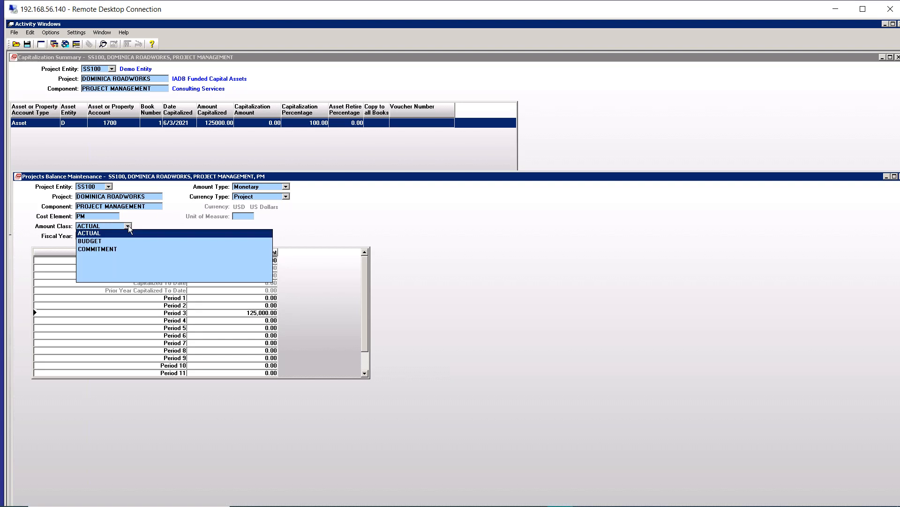
{"action": "left_click", "coordinate": [111, 242]}
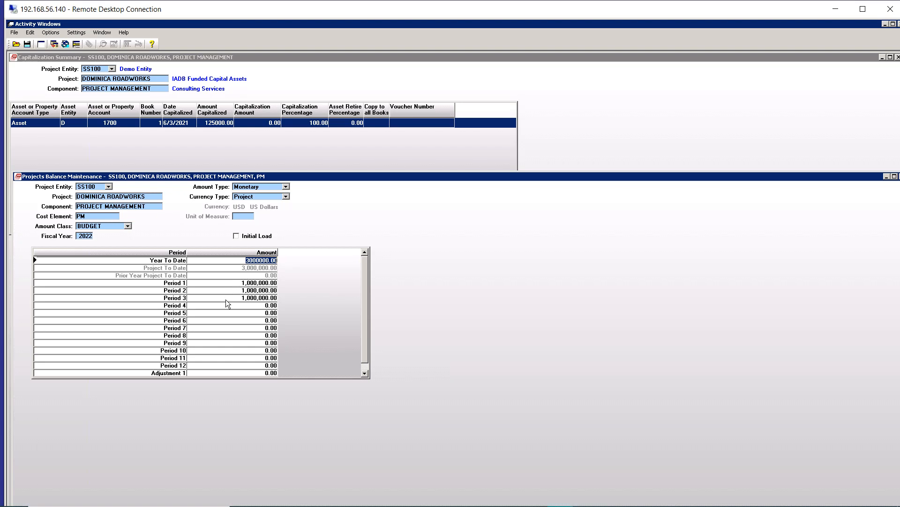
{"action": "left_click", "coordinate": [128, 227]}
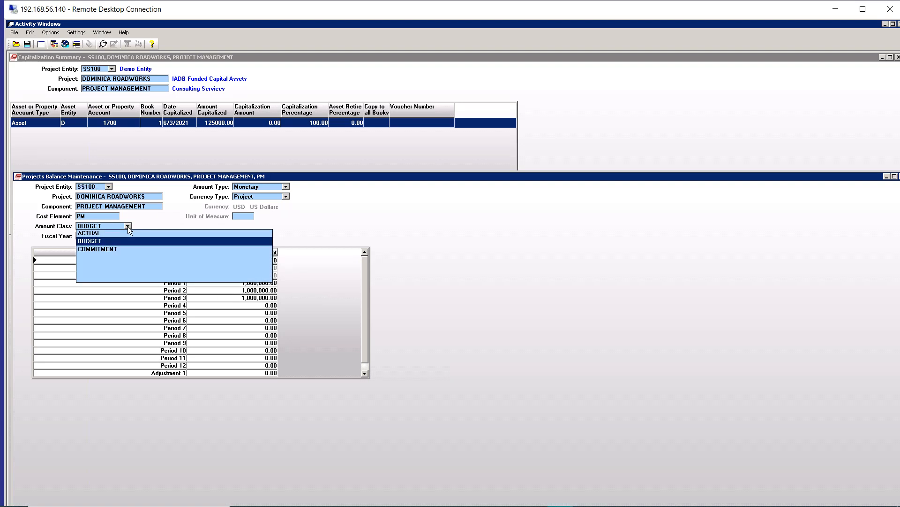
{"action": "left_click", "coordinate": [112, 248]}
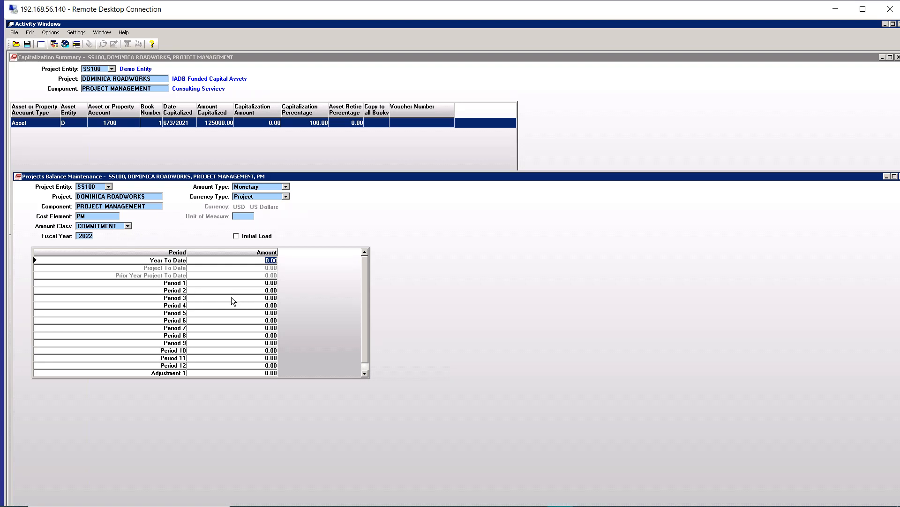
Step: Drill into the posted project journals behind the Period 3 commitment balance, and return to Projects Balance Maintenance
{"action": "double_click", "coordinate": [272, 299]}
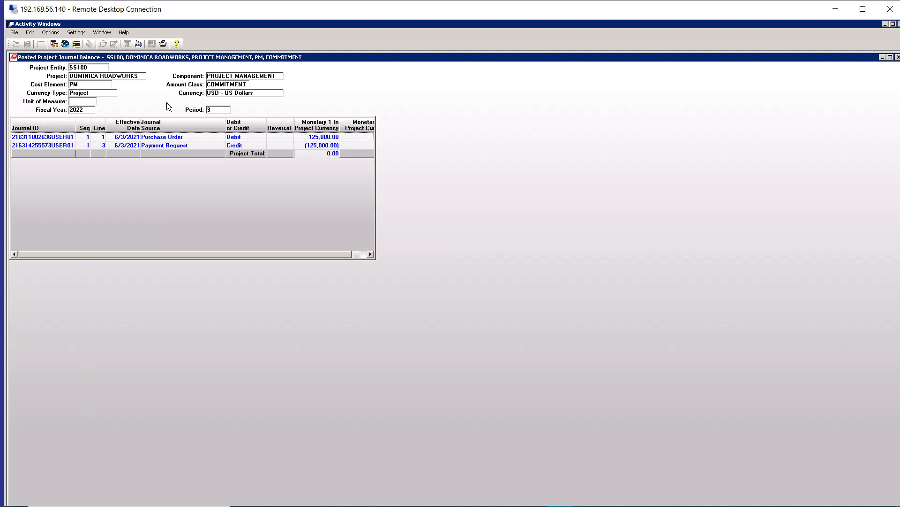
{"action": "left_click", "coordinate": [9, 61]}
{"action": "left_click", "coordinate": [10, 61]}
{"action": "double_click", "coordinate": [10, 61]}
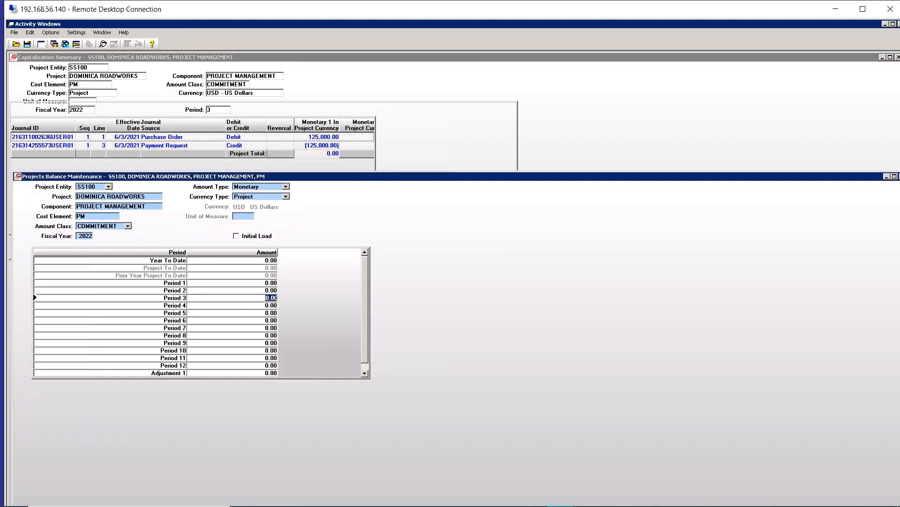
Step: Switch the Amount Class to ACTUAL and drill from the Period 3 balance through its Payment Request journal to the invoice
{"action": "left_click", "coordinate": [128, 226]}
{"action": "left_click", "coordinate": [107, 233]}
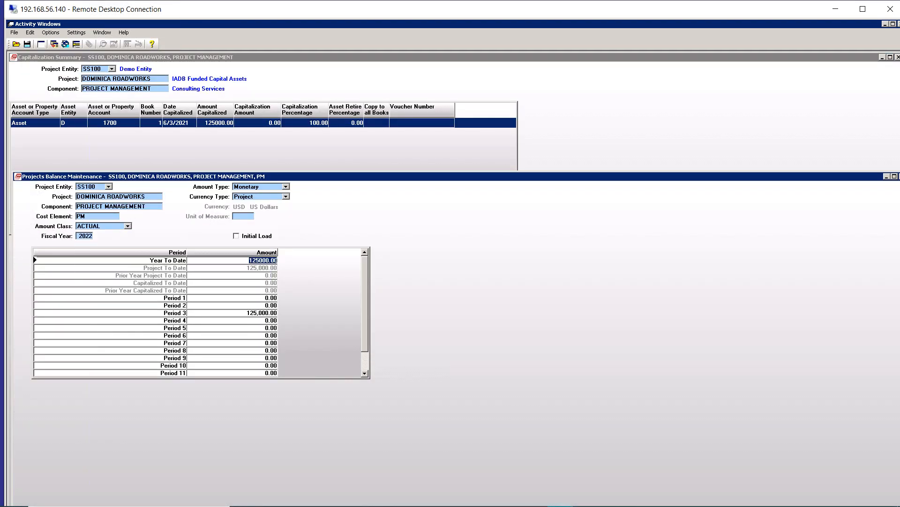
{"action": "double_click", "coordinate": [252, 314]}
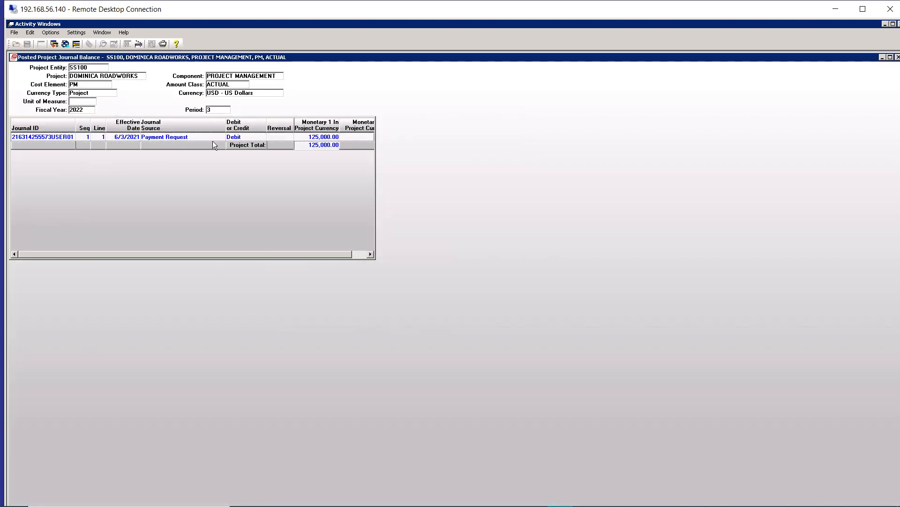
{"action": "left_click", "coordinate": [170, 137]}
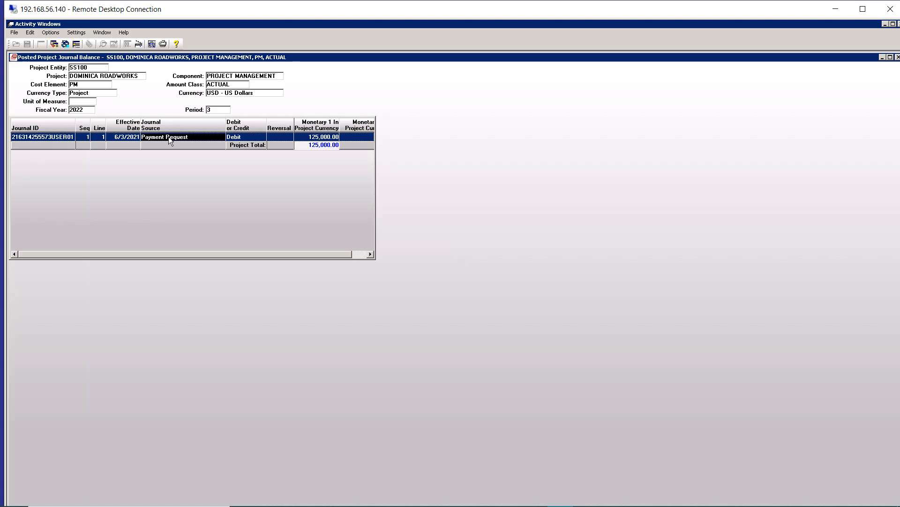
{"action": "double_click", "coordinate": [168, 136]}
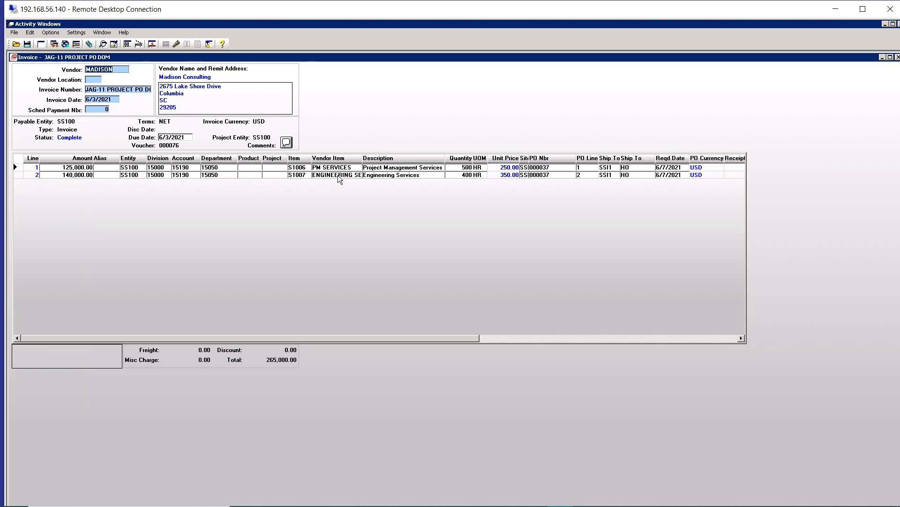
Step: Examine the Project ID, Component and Cost Element on the Madison Consulting invoice lines
{"action": "left_click_drag", "start_coordinate": [421, 339], "coordinate": [553, 343]}
{"action": "right_click", "coordinate": [552, 343]}
{"action": "left_click", "coordinate": [553, 341]}
{"action": "left_click", "coordinate": [638, 335]}
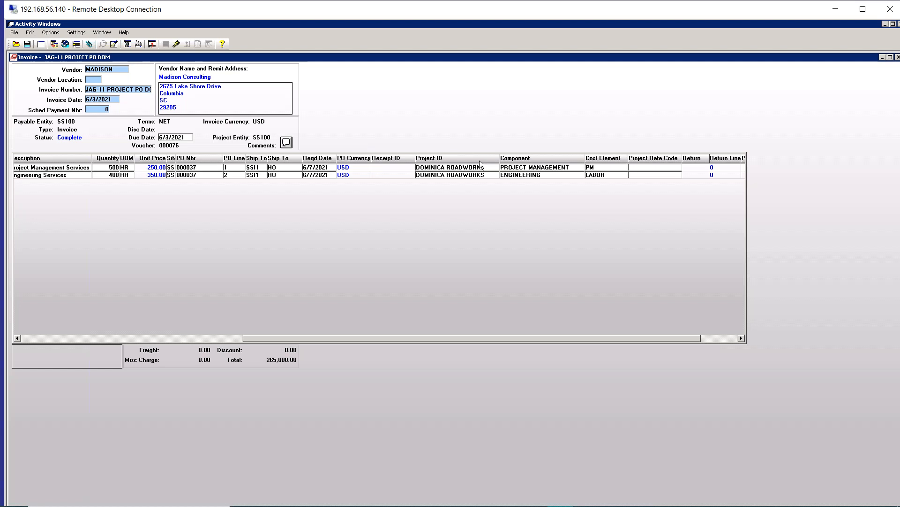
Step: Review the purchase order behind the invoice, examining the account and project coding on its lines
{"action": "right_click", "coordinate": [385, 167]}
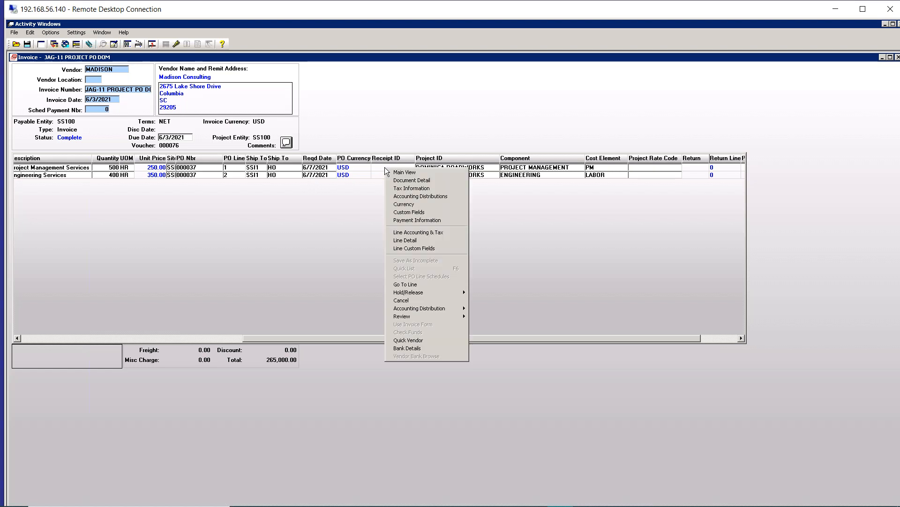
{"action": "mouse_move", "coordinate": [413, 317]}
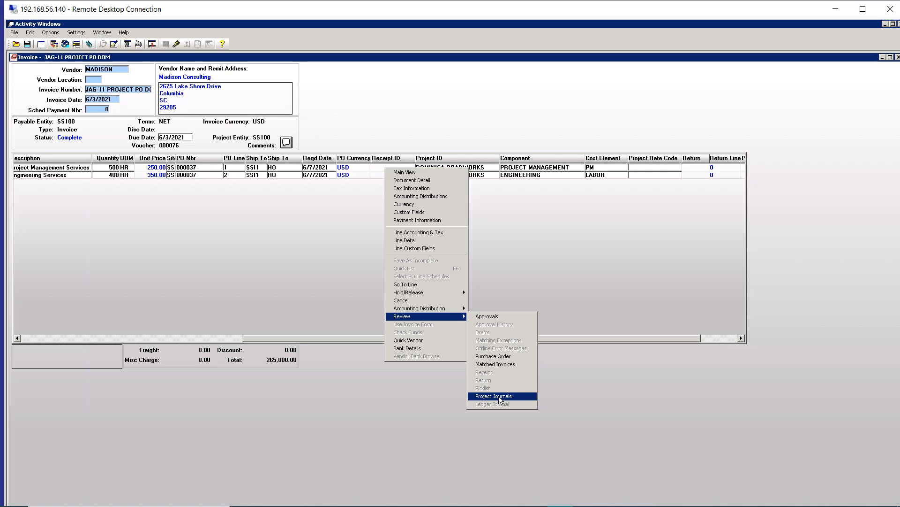
{"action": "left_click", "coordinate": [493, 356]}
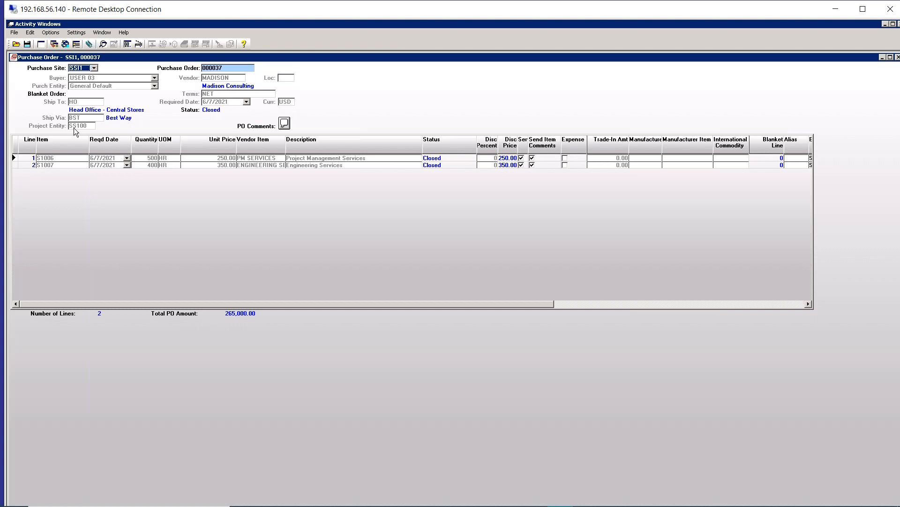
{"action": "left_click", "coordinate": [758, 304]}
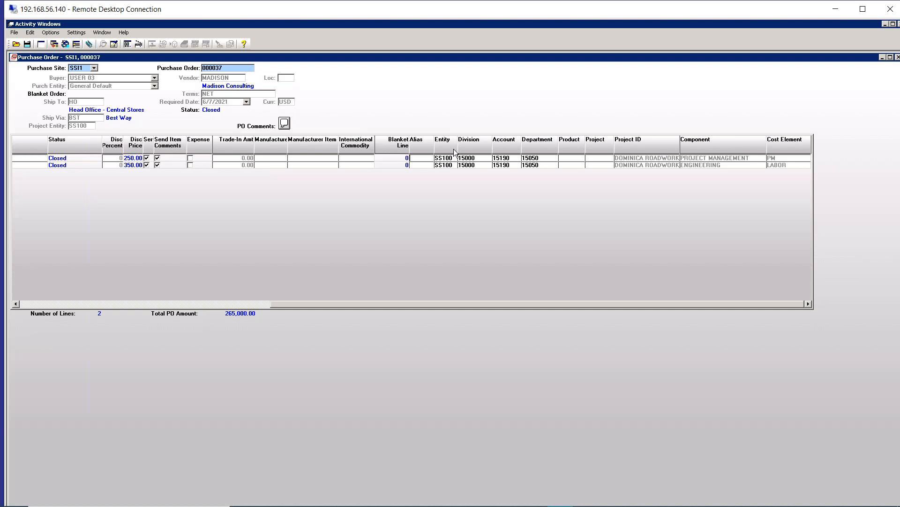
Step: Check the Expense amount in the Funds Control Balance for the Roadways account, and return to the Madison Consulting purchase order
{"action": "left_click", "coordinate": [102, 34]}
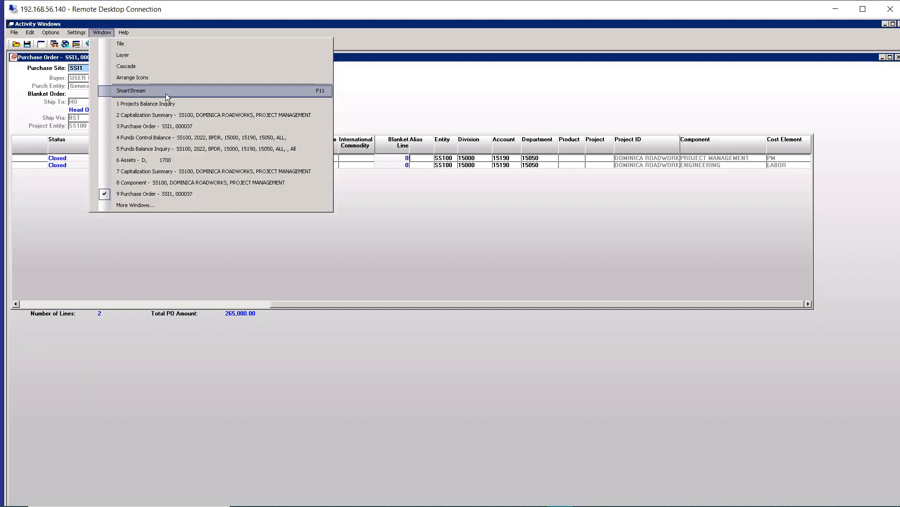
{"action": "left_click", "coordinate": [179, 139]}
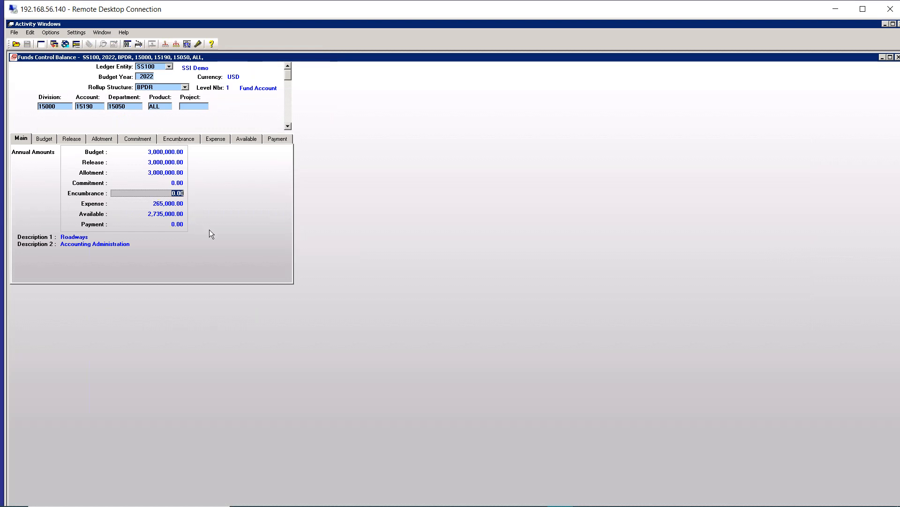
{"action": "left_click", "coordinate": [171, 203]}
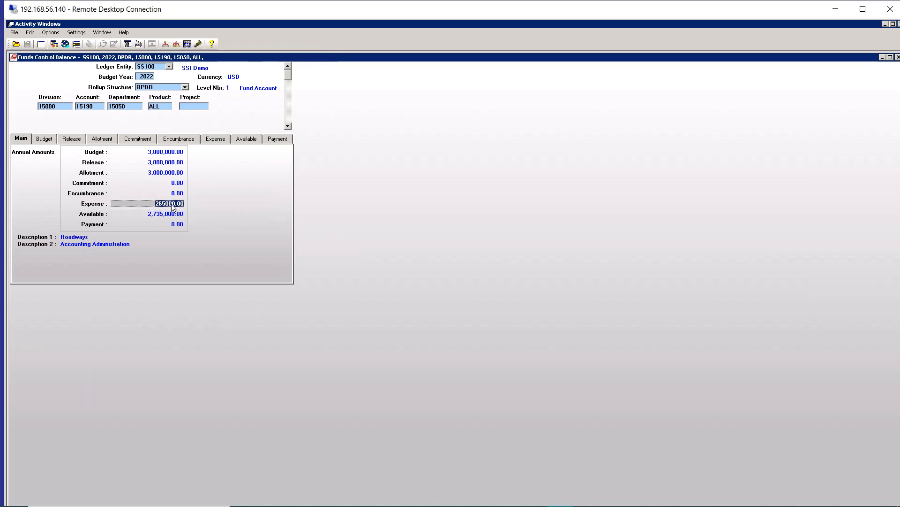
{"action": "left_click", "coordinate": [111, 32]}
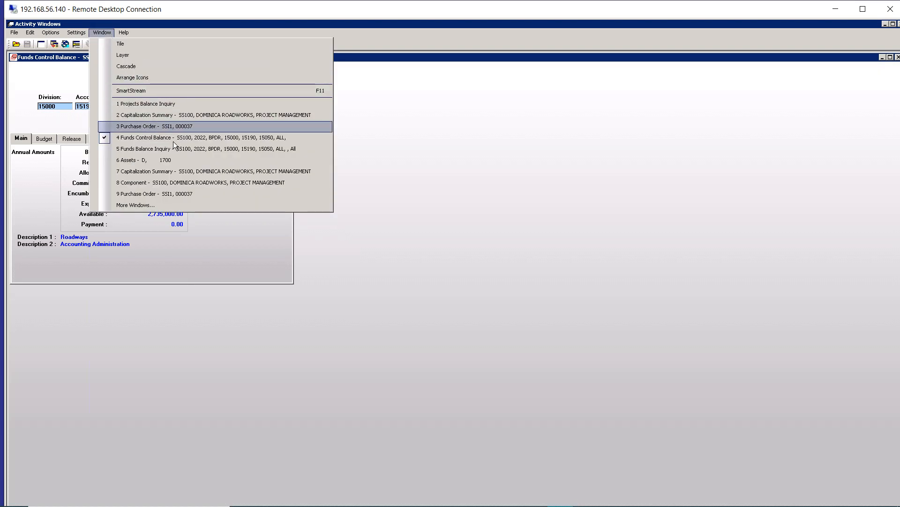
{"action": "left_click", "coordinate": [181, 195]}
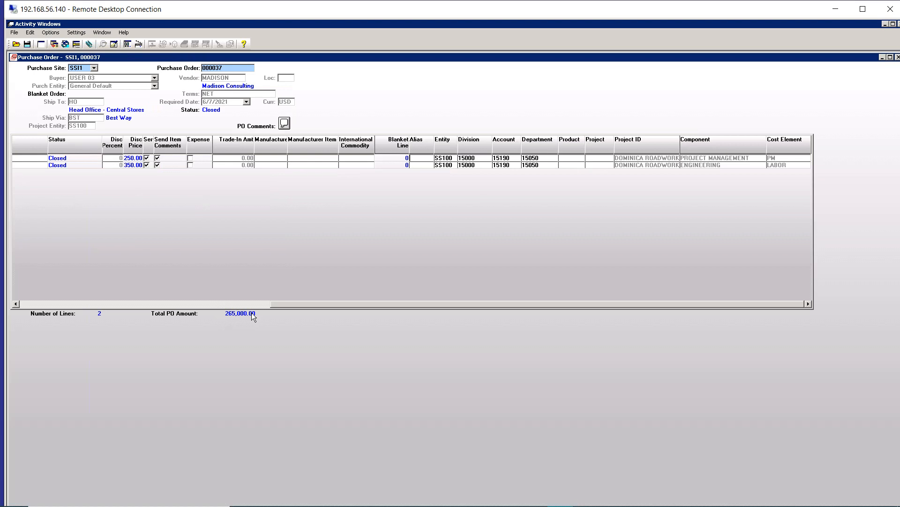
Step: Drill into the Encumbrance transactions of the Roadways Funds Control Balance, return to the balance and select its Expense amount
{"action": "left_click", "coordinate": [103, 33]}
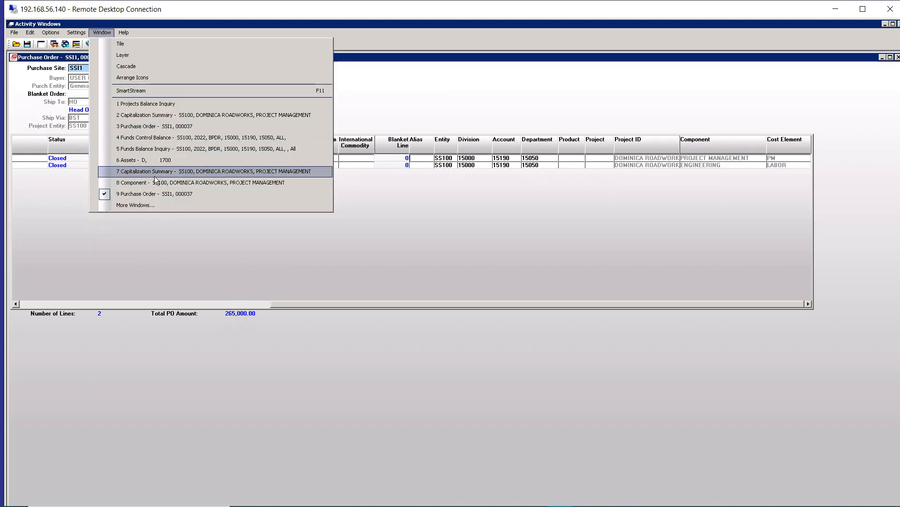
{"action": "left_click", "coordinate": [148, 139]}
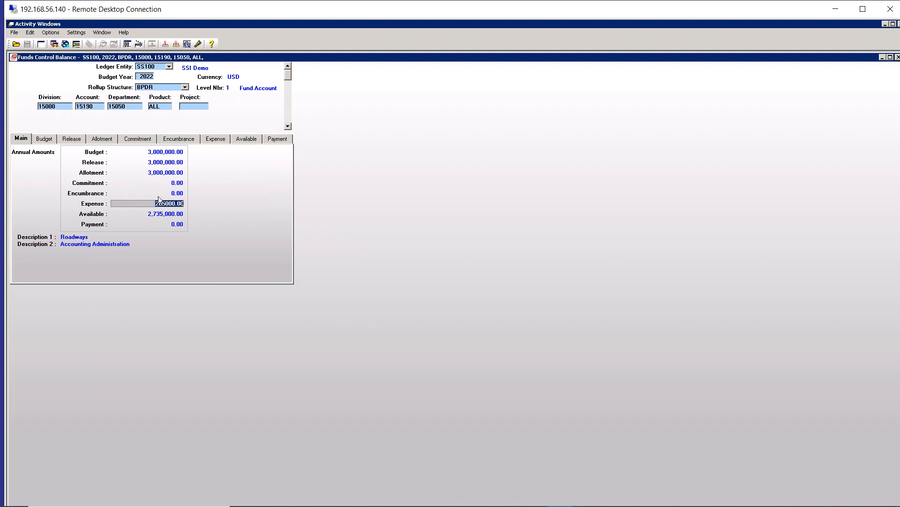
{"action": "double_click", "coordinate": [177, 193]}
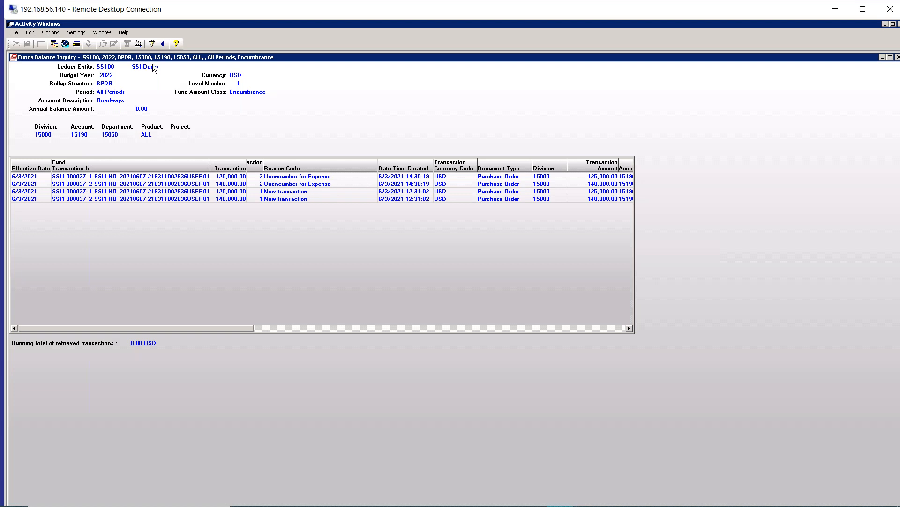
{"action": "left_click", "coordinate": [163, 45]}
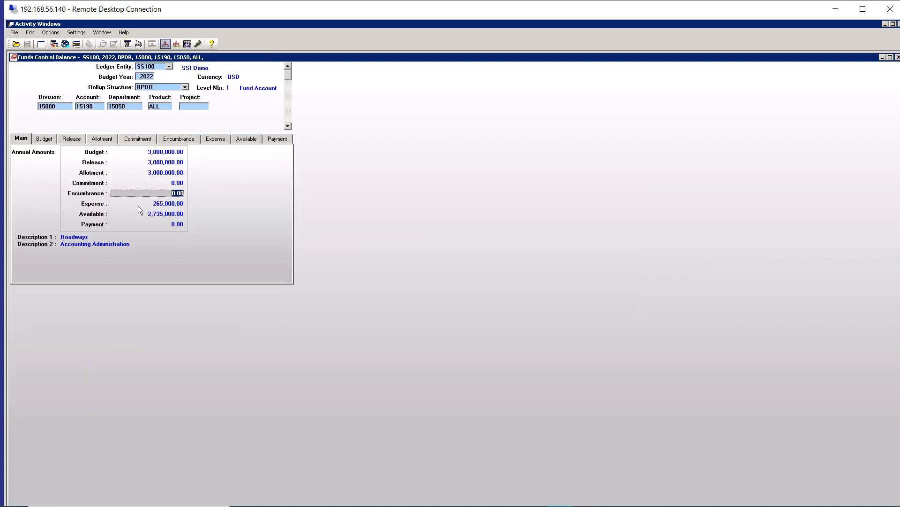
{"action": "left_click", "coordinate": [168, 202]}
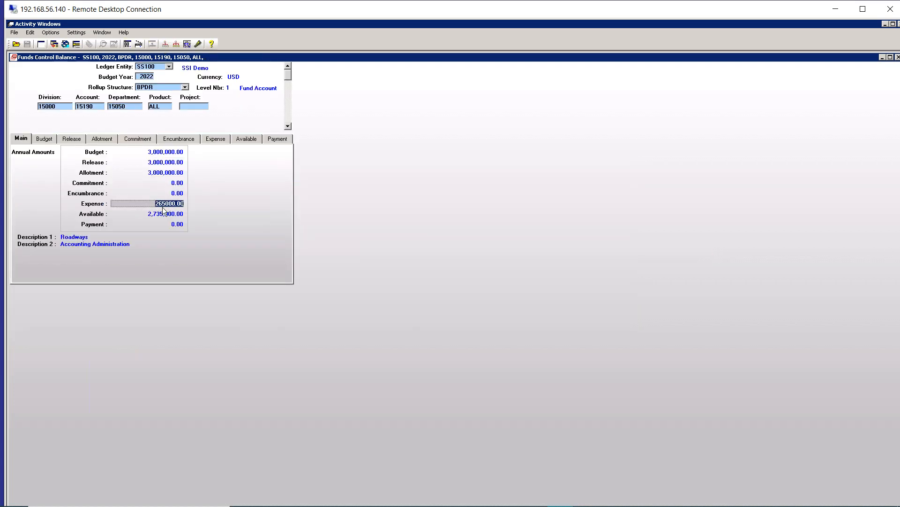